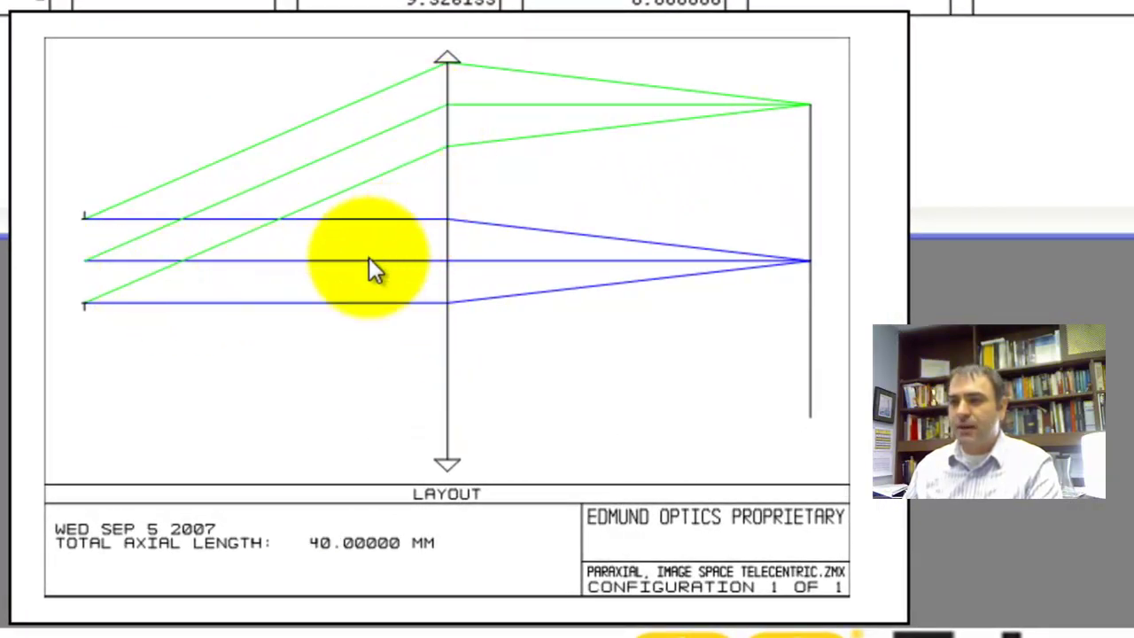
Step: Click past the aperture stop slide to the 'Replace Second Paraxial Lens with an Edmund Stock Achromat' catalog slide
left_click(451, 263)
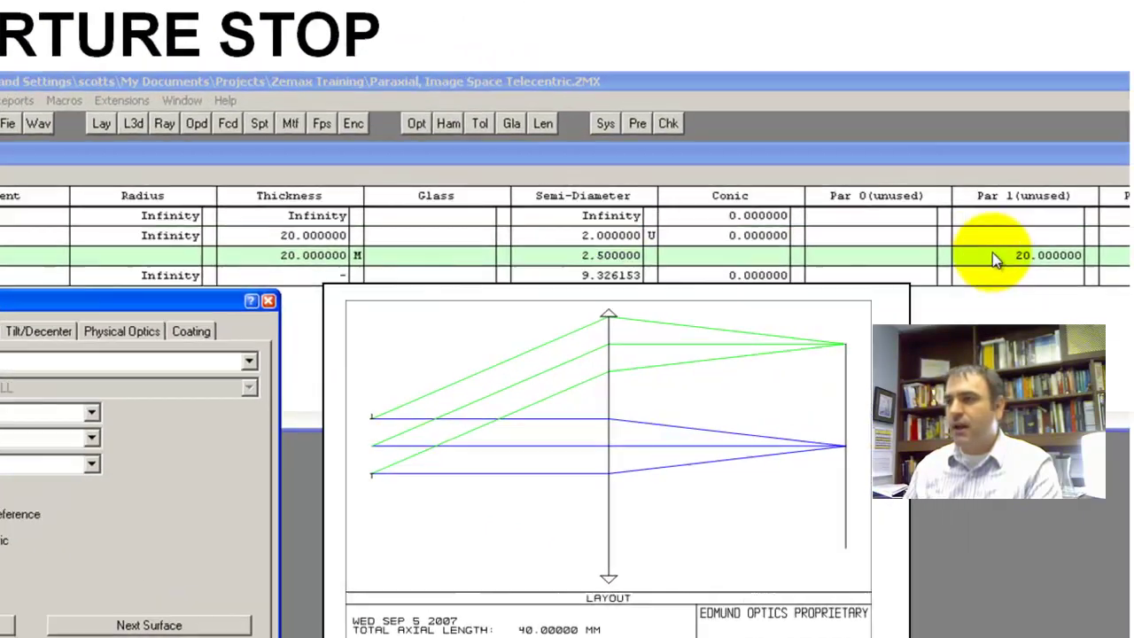
left_click(1049, 255)
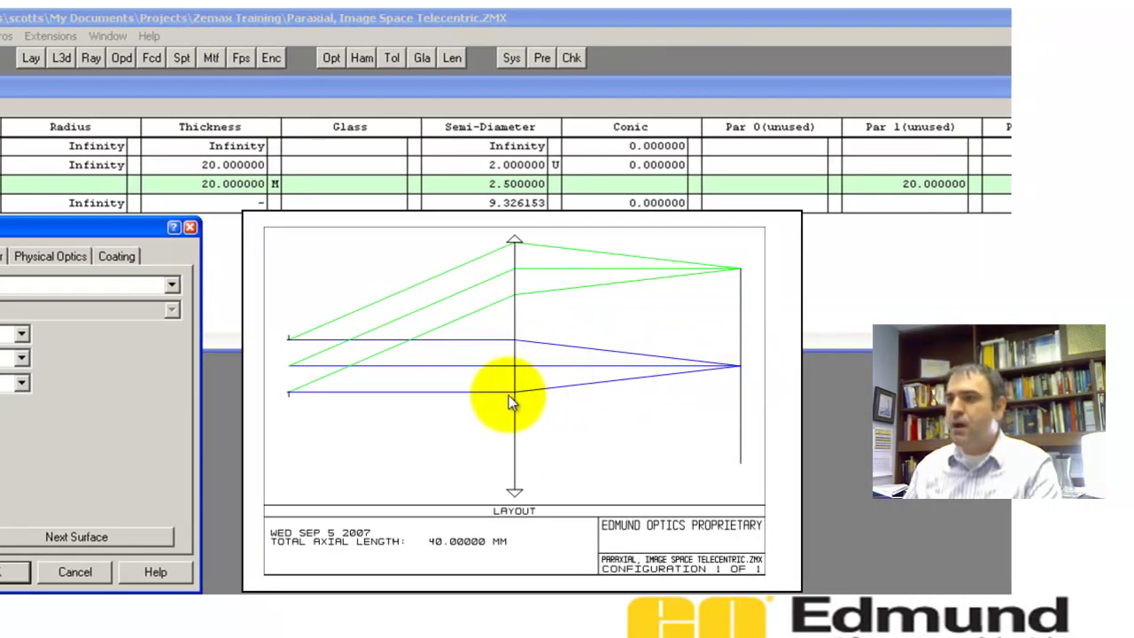
left_click(539, 393)
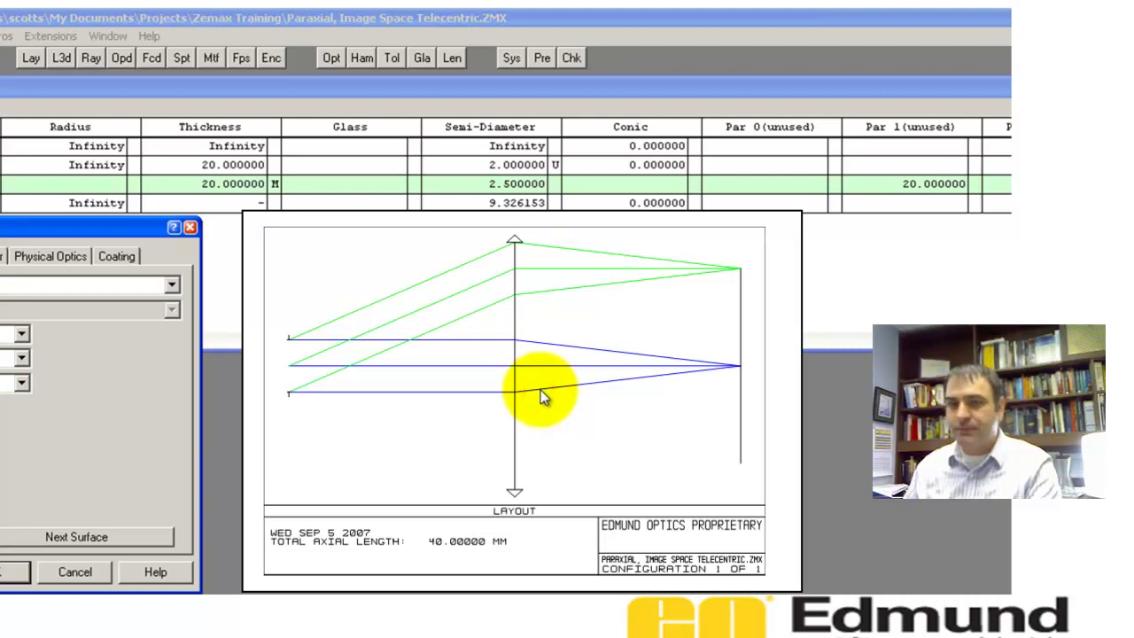
left_click(204, 165)
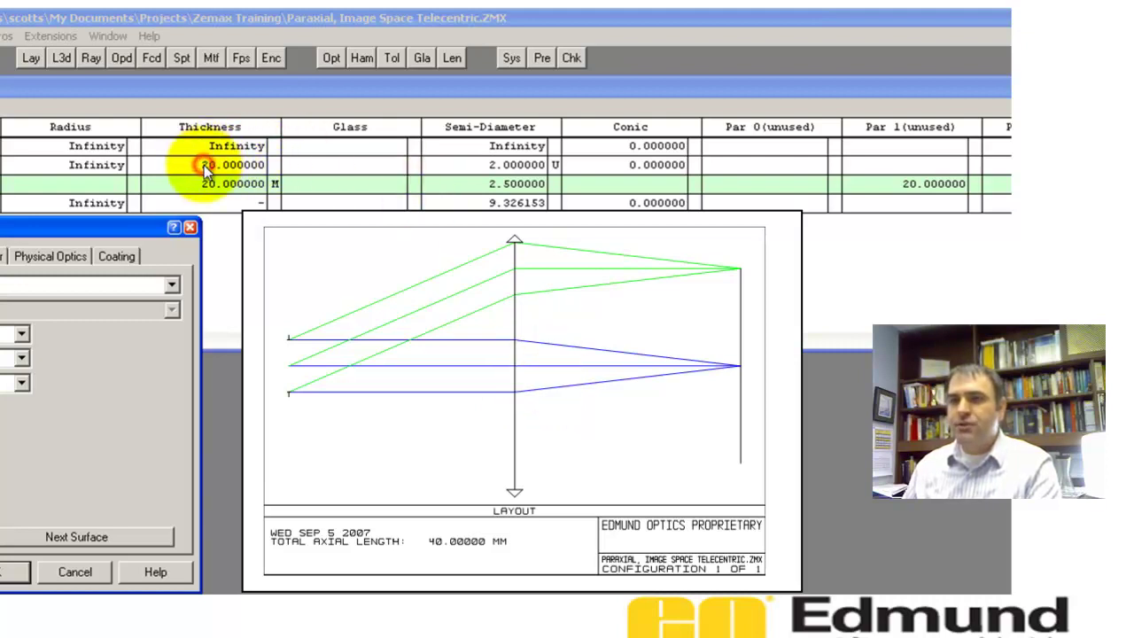
left_click(292, 376)
left_click(519, 375)
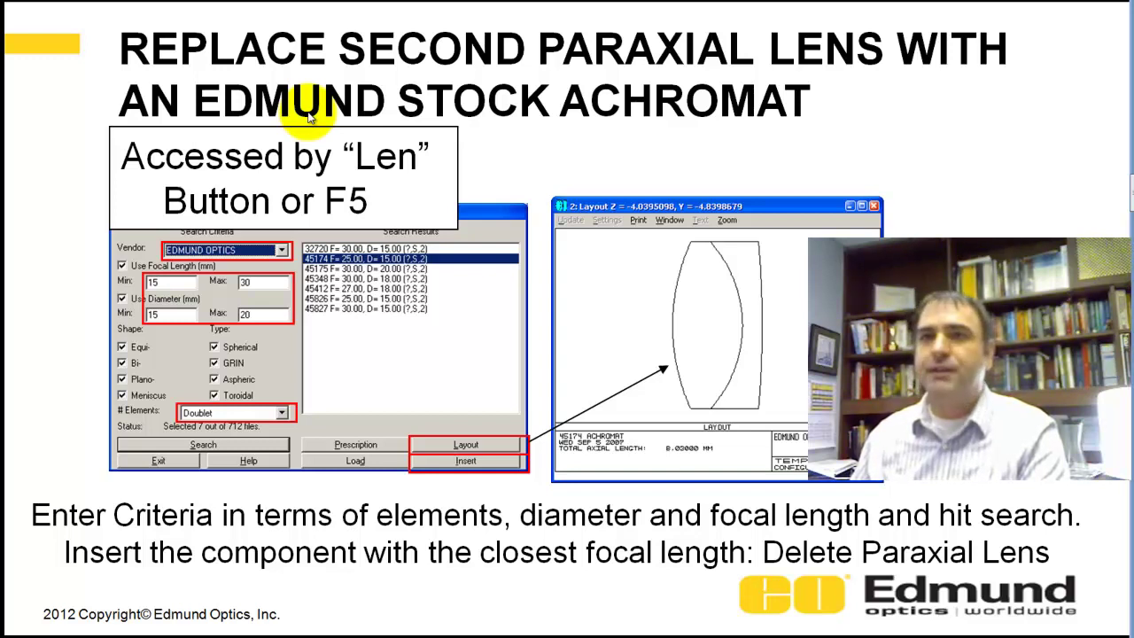
Step: Advance to the 'Adjust System for F/4 & Image Space Telecentricity' slide showing working F/# 4.07155
left_click(378, 170)
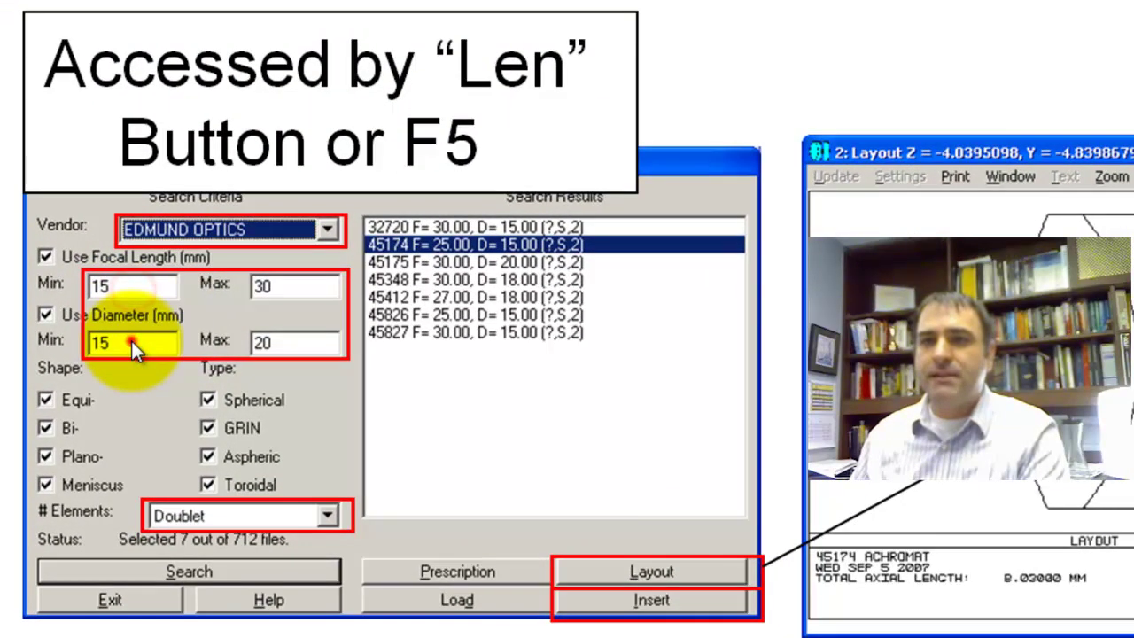
left_click(170, 313)
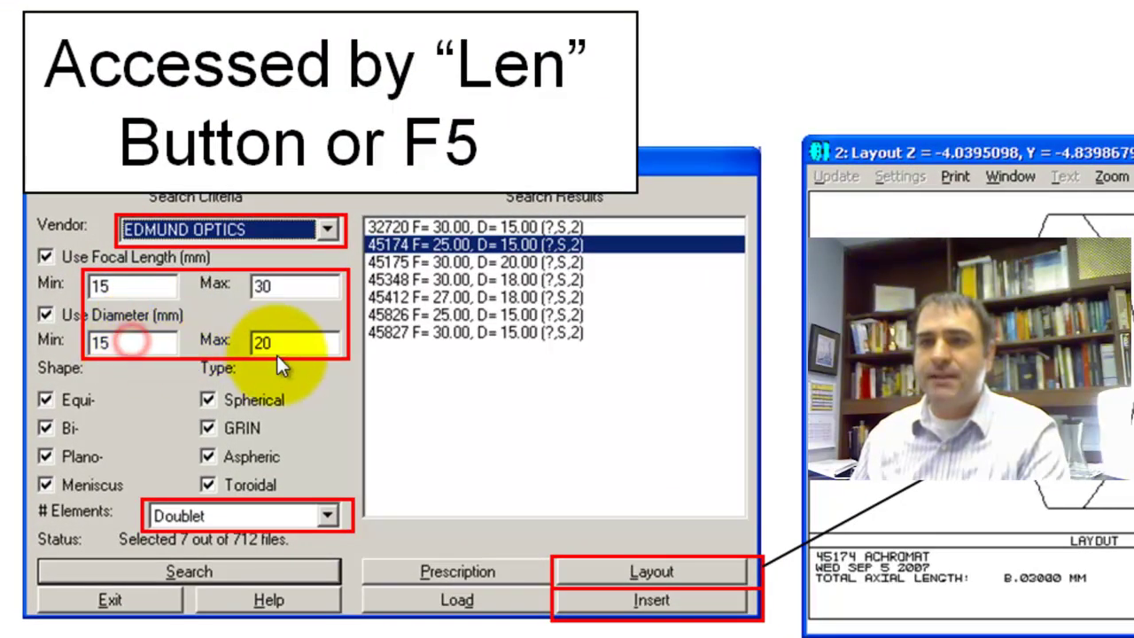
left_click(284, 343)
left_click(147, 286)
left_click(131, 342)
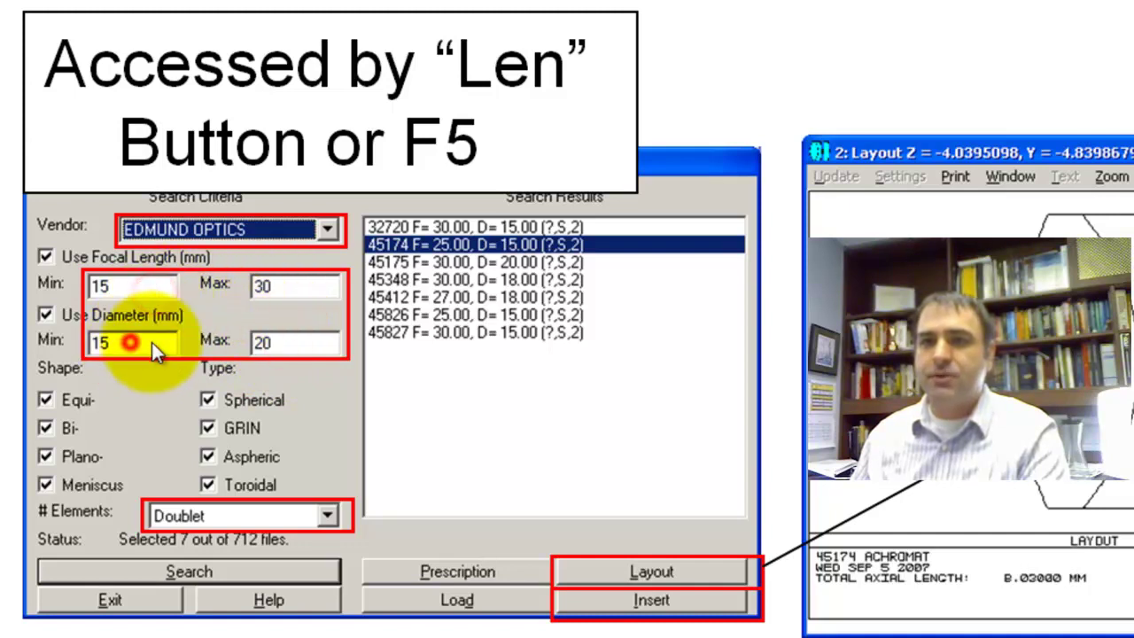
left_click(280, 344)
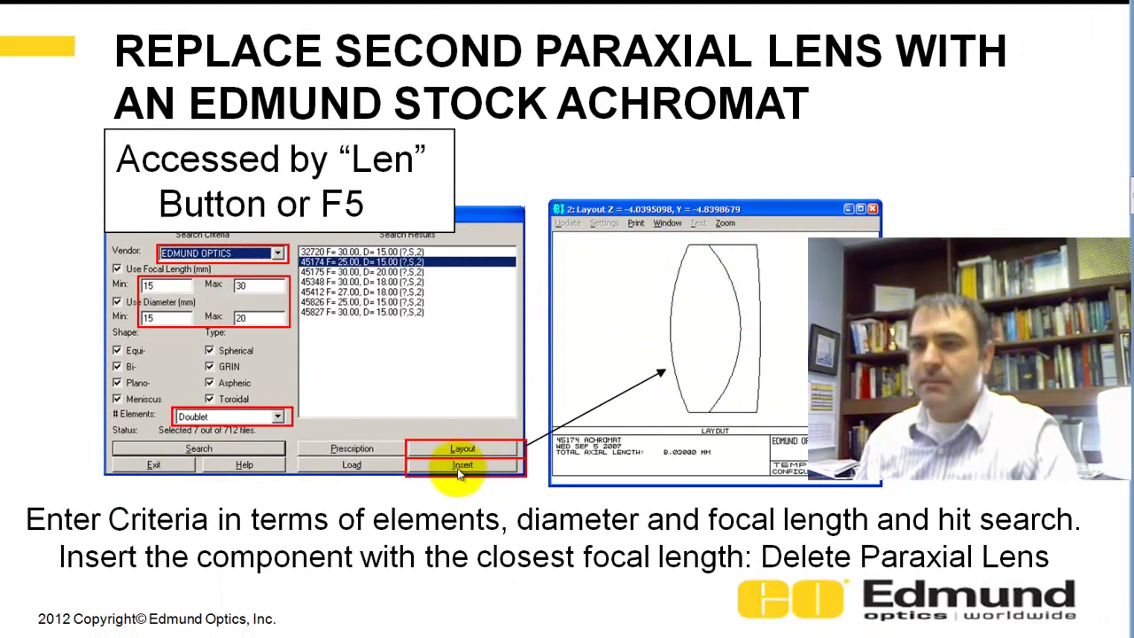
left_click(732, 333)
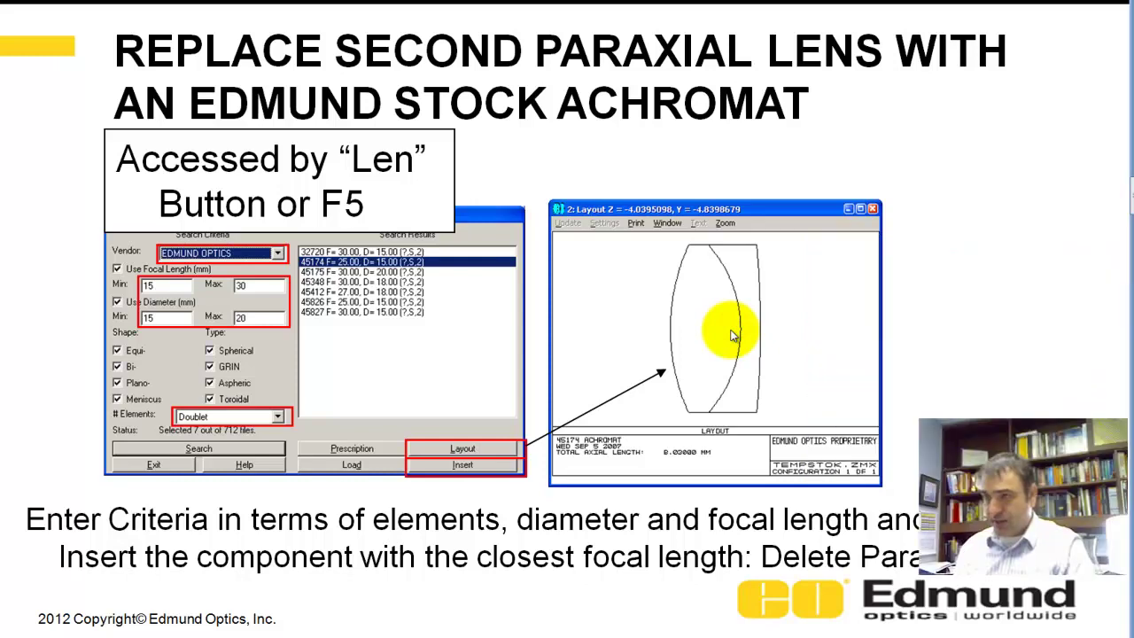
key("Right")
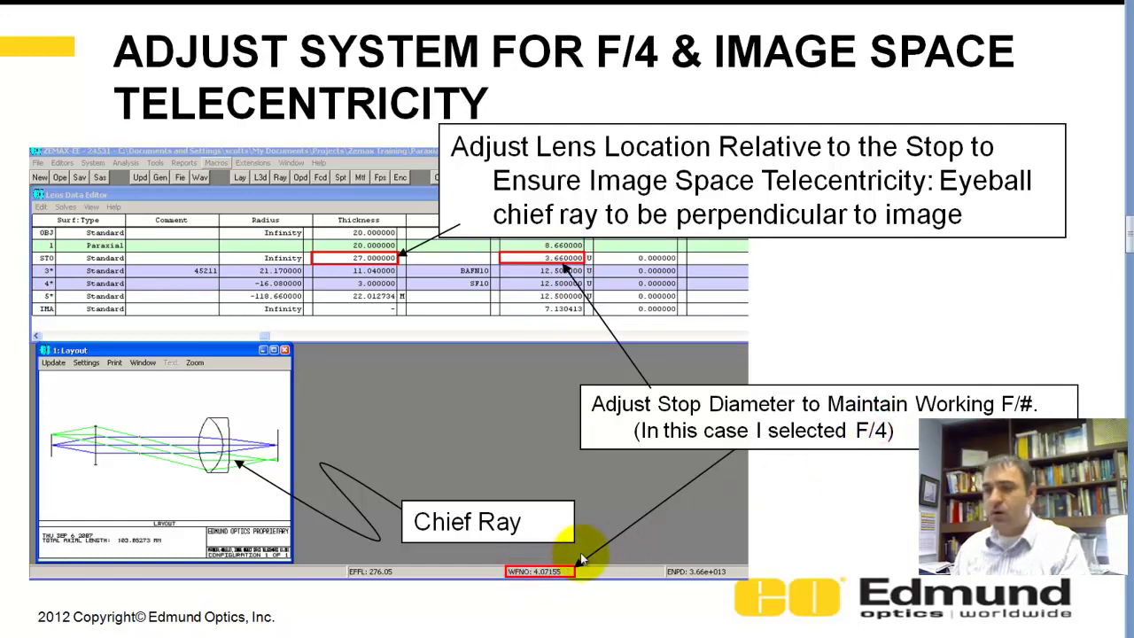
Step: Step through 'Vignetting Terms' to the 'Replace Front Paraxial Lens with Same Edmund Stock Lens' slide
key("Right")
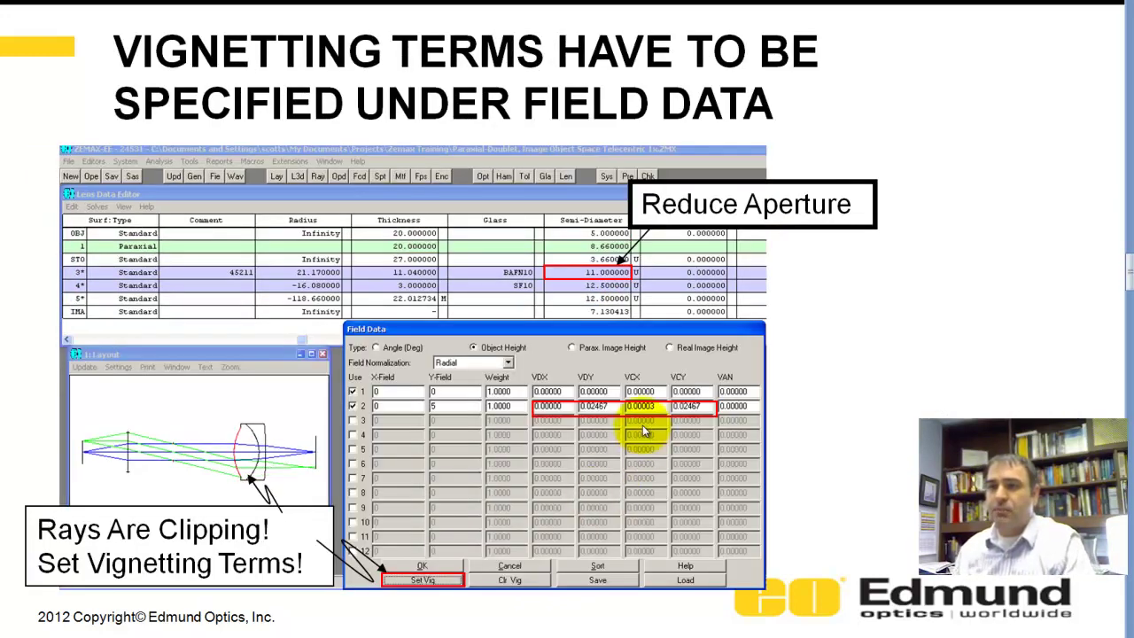
key("Right")
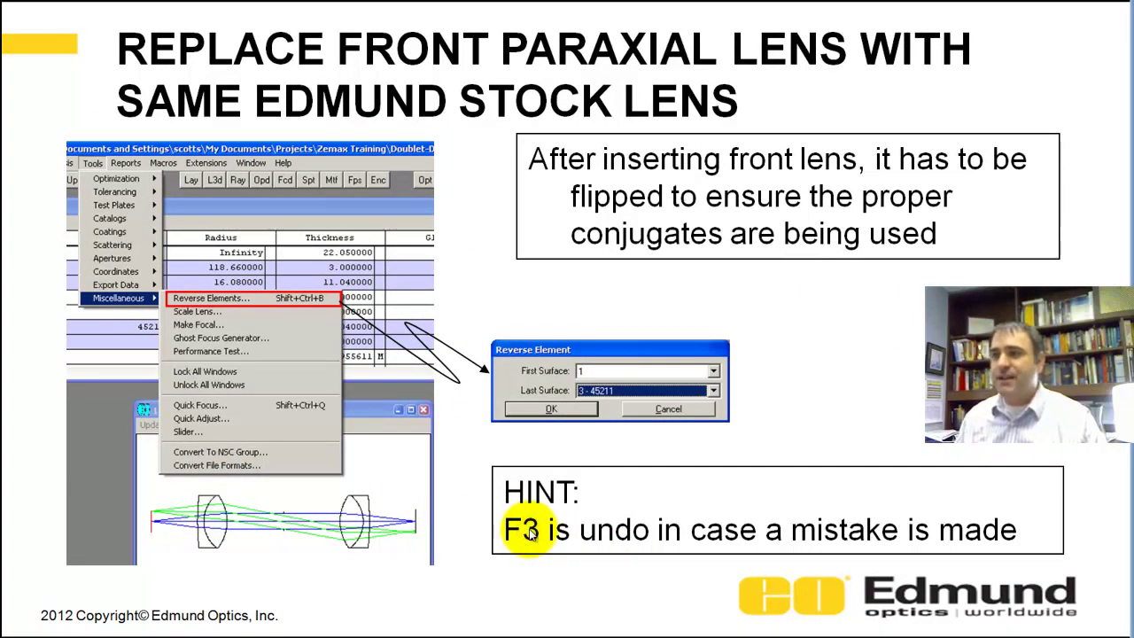
Step: Go through the pupil aberration slides to the Ray Aiming screenshot listing Off, Paraxial and Real
left_click(526, 532)
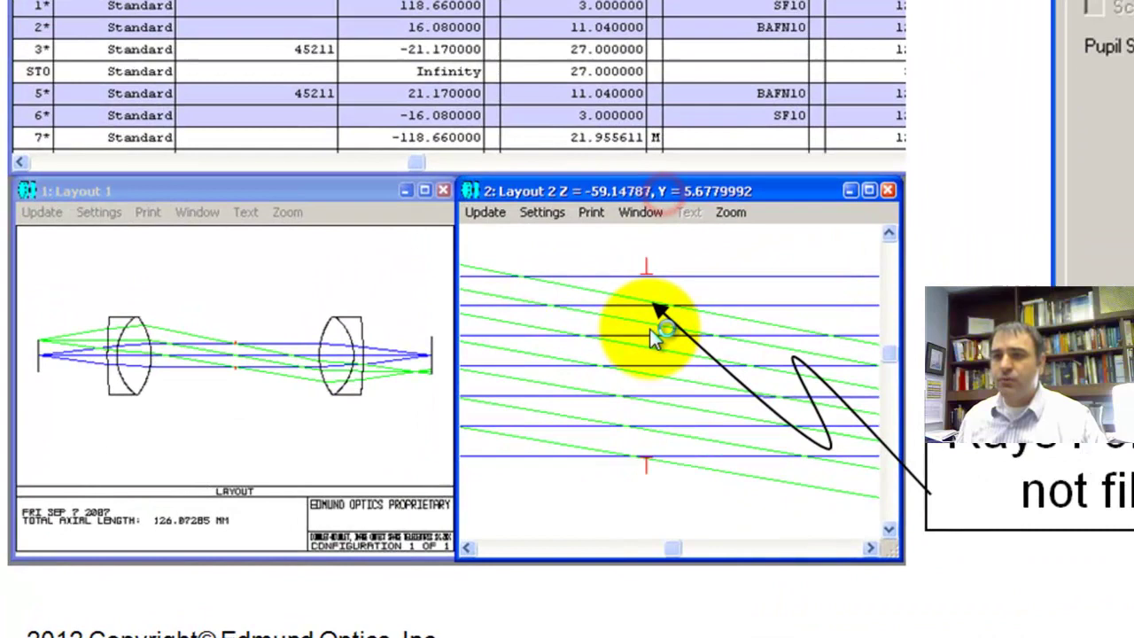
left_click(648, 456)
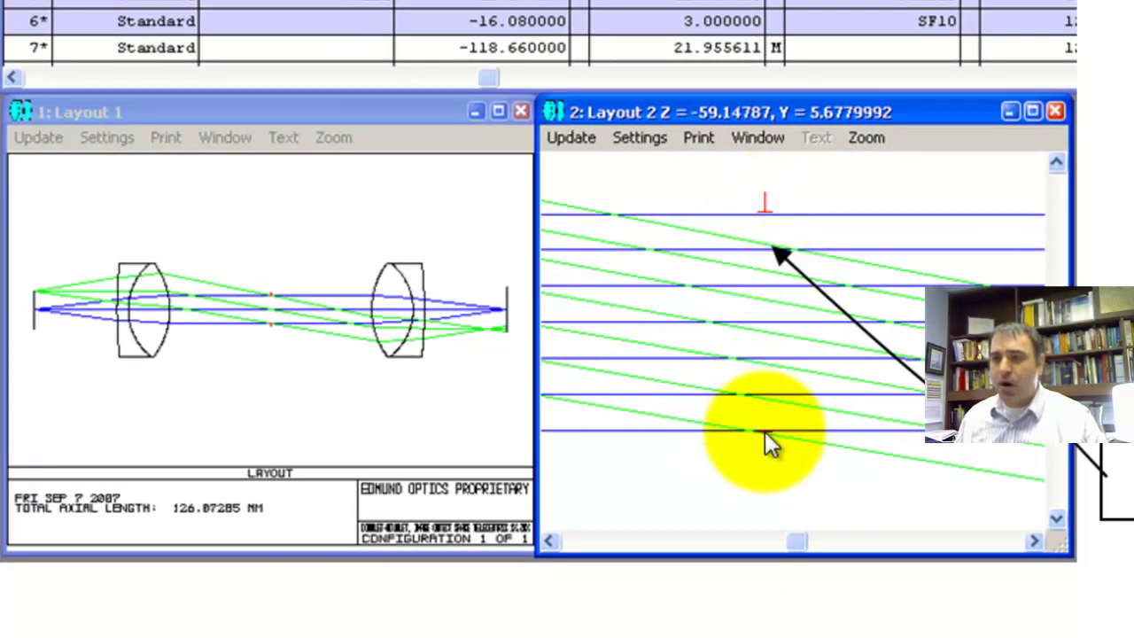
left_click(765, 431)
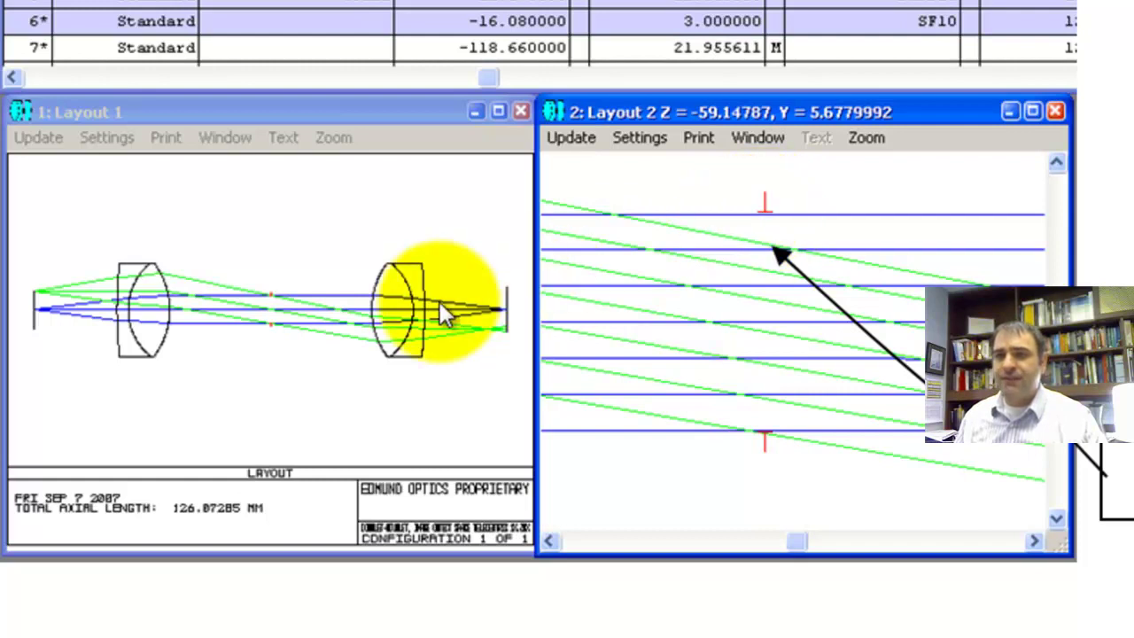
left_click(272, 295)
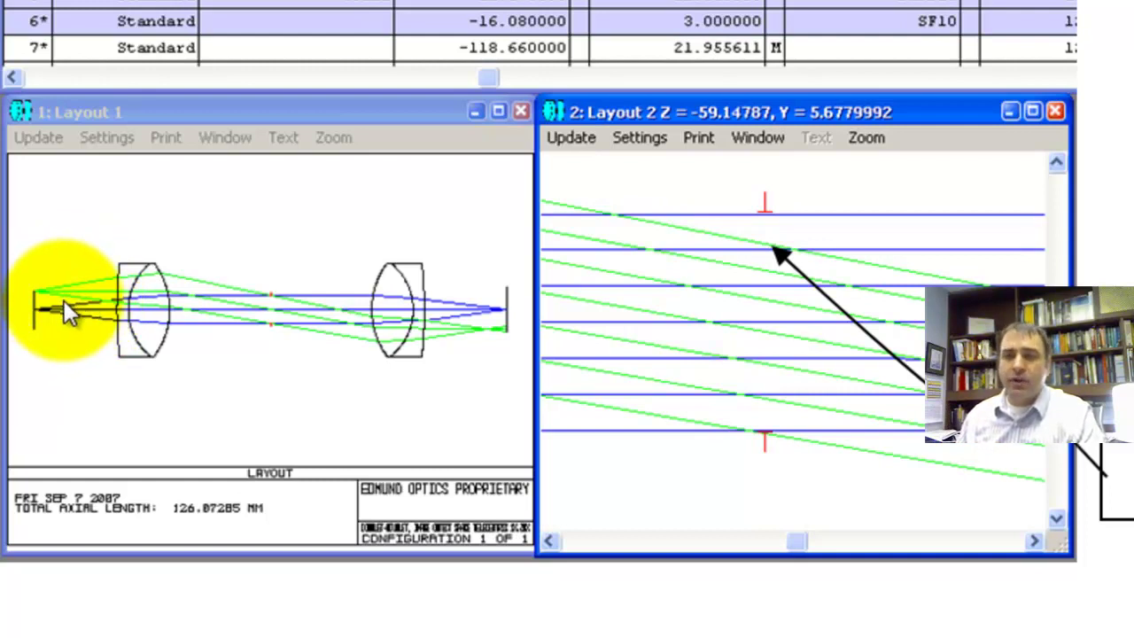
left_click(103, 301)
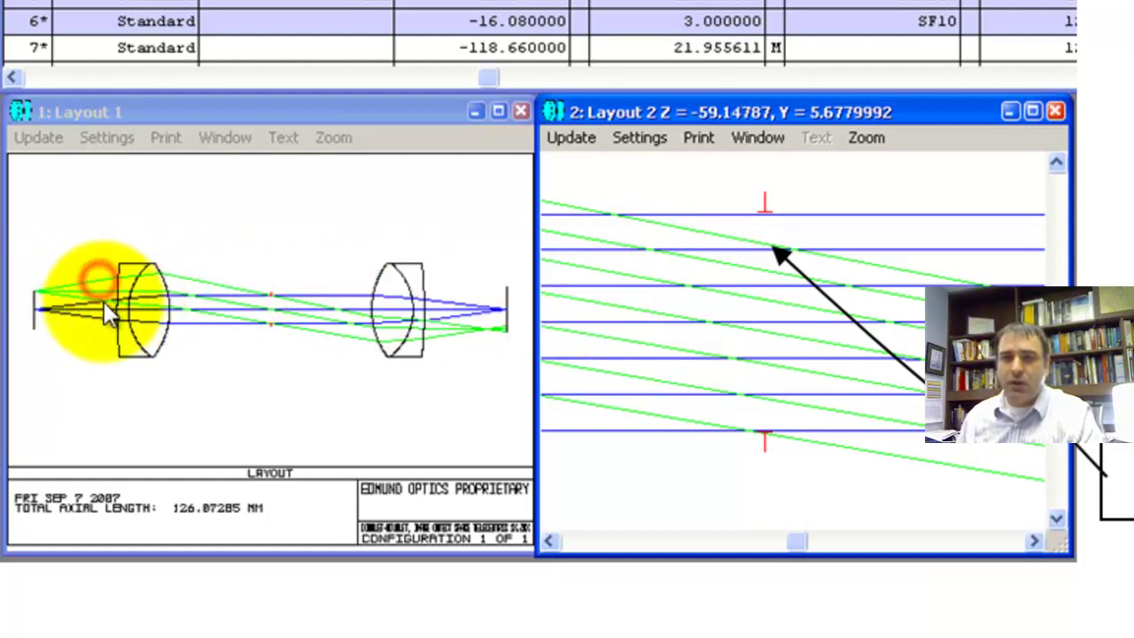
left_click(106, 274)
left_click(106, 311)
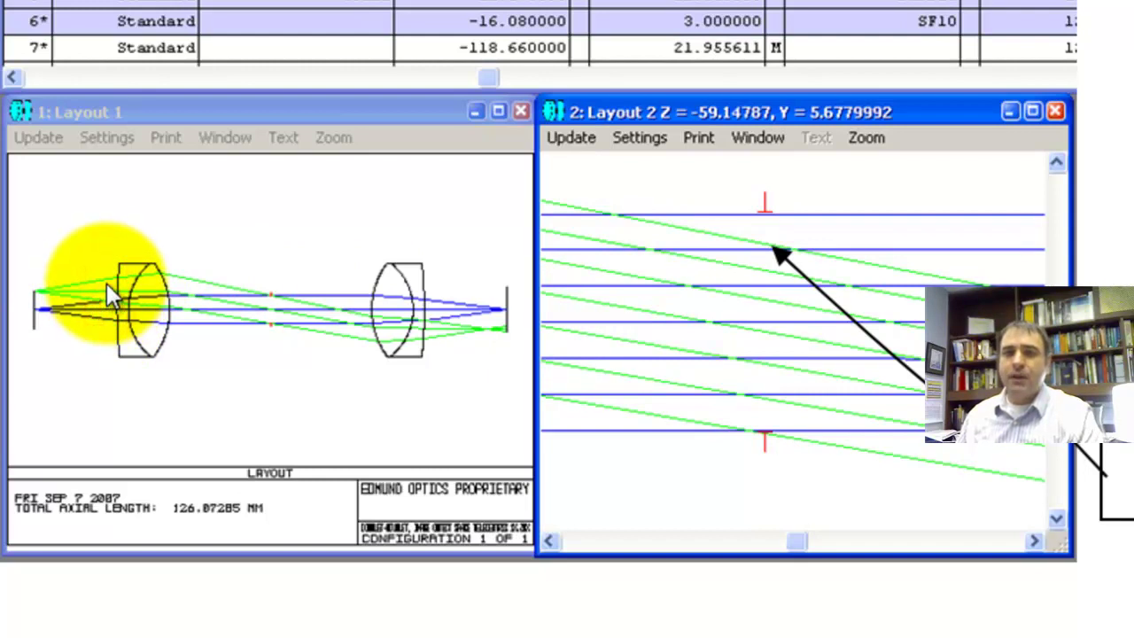
left_click(107, 280)
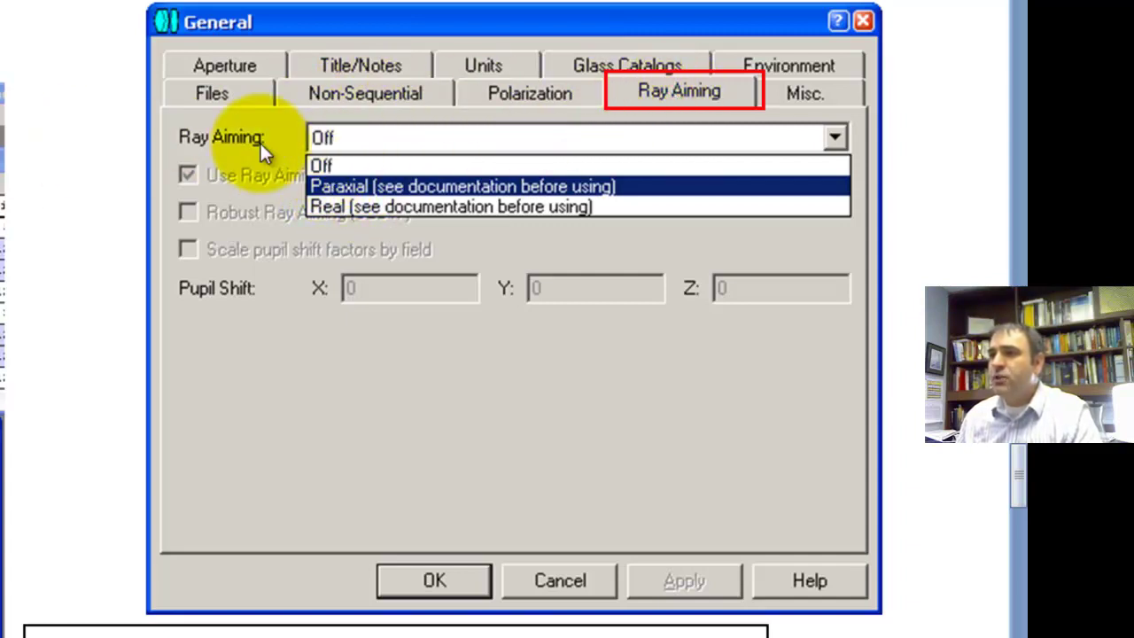
Step: Advance past the Layout 1 and Layout 2 slide to slide 12, 'Watch Scott Attempt to Repeat System in Zemax'
left_click(326, 188)
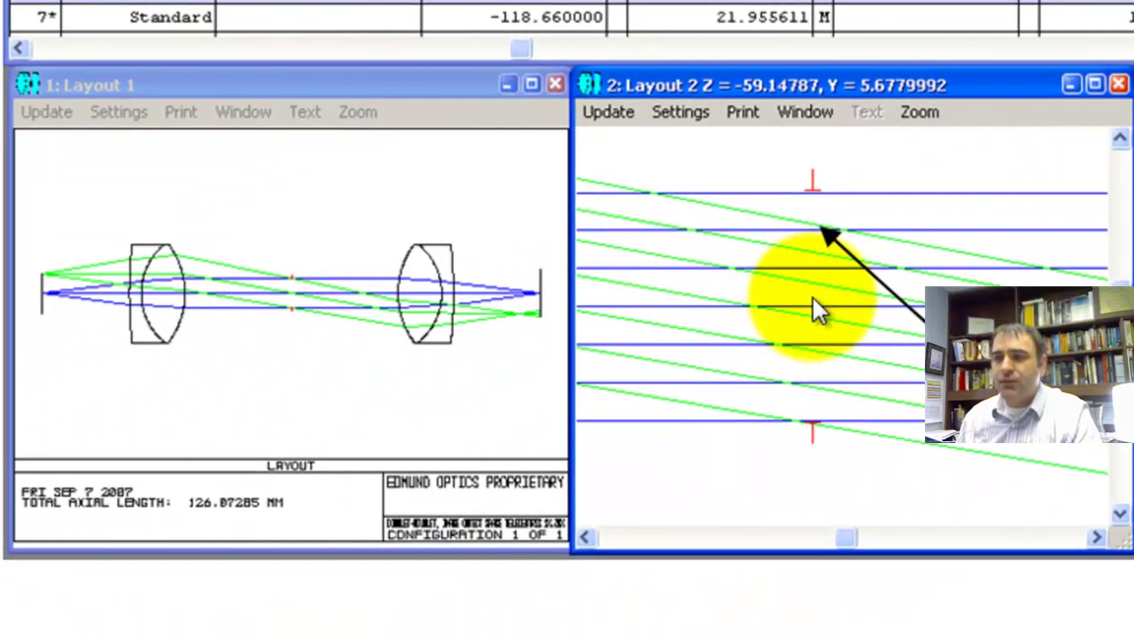
left_click(813, 297)
left_click(811, 228)
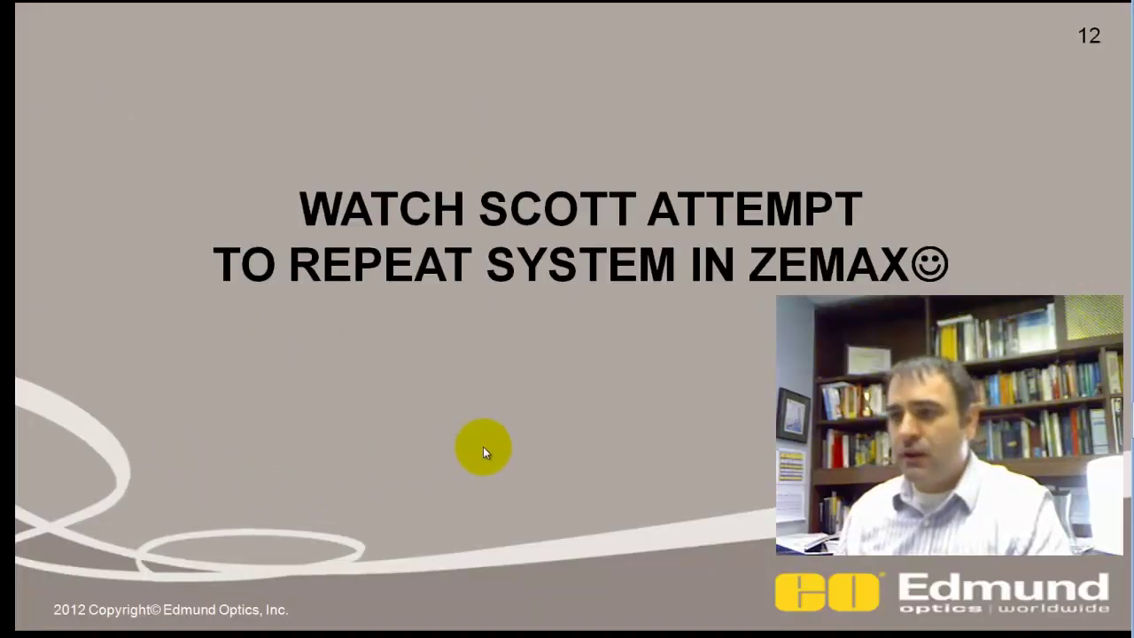
Step: Switch to Zemax and hide the Comment column in the LENS.ZMX Lens Data Editor
key("alt+Tab")
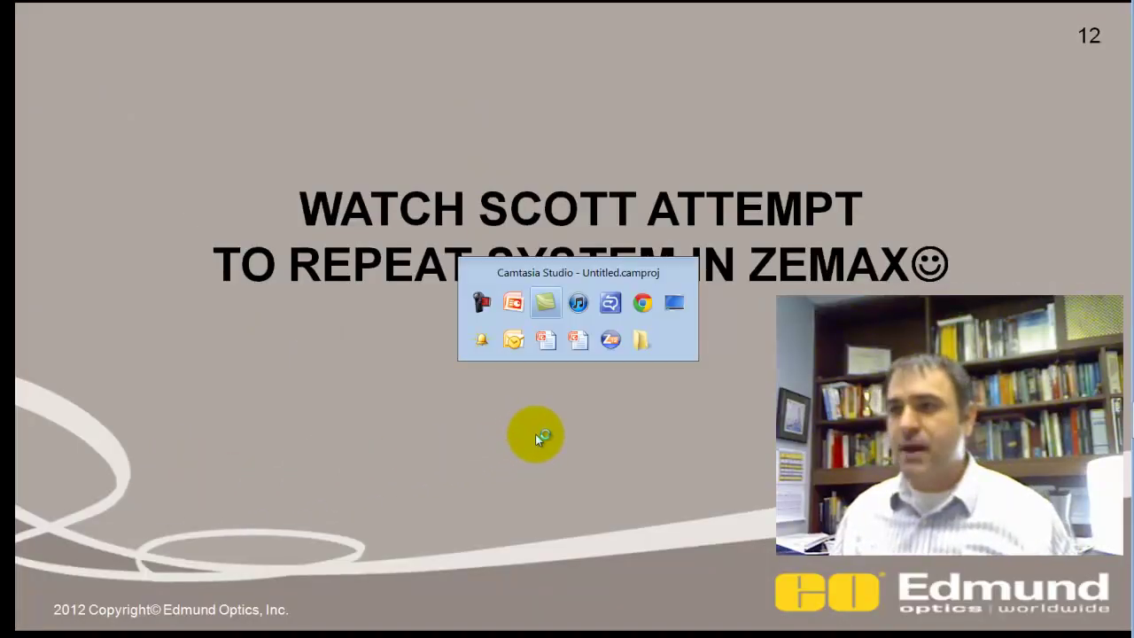
key("alt+Tab")
key("alt+Tab")
key("alt+Tab")
key("alt+Tab")
key("alt+Tab")
key("alt+Tab")
key("alt+Tab")
key("alt+Tab")
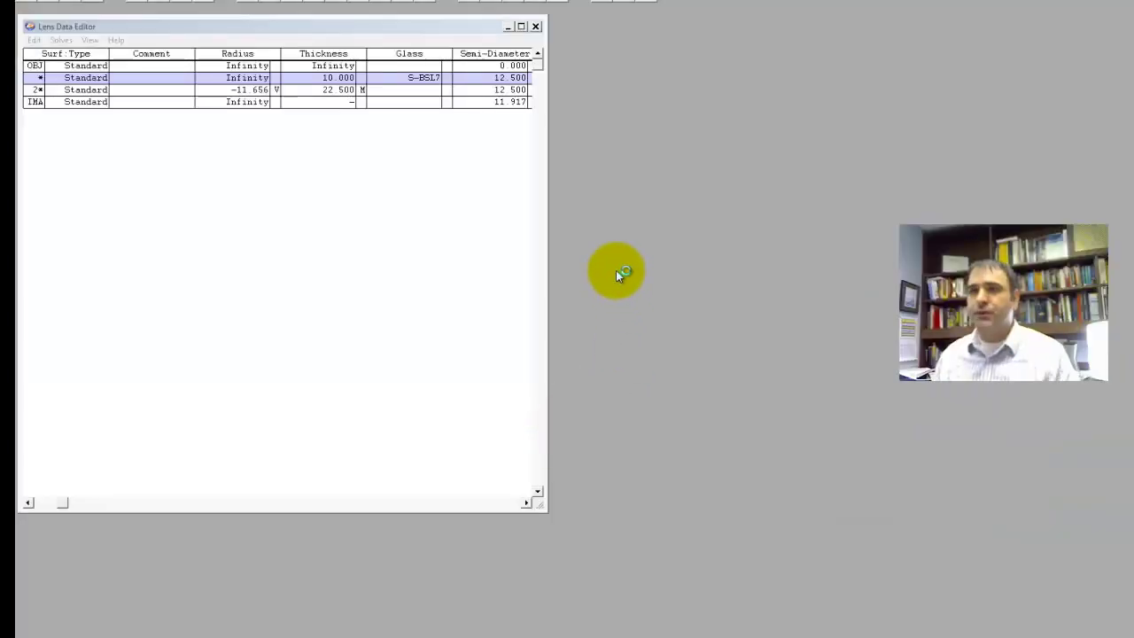
left_click(165, 78)
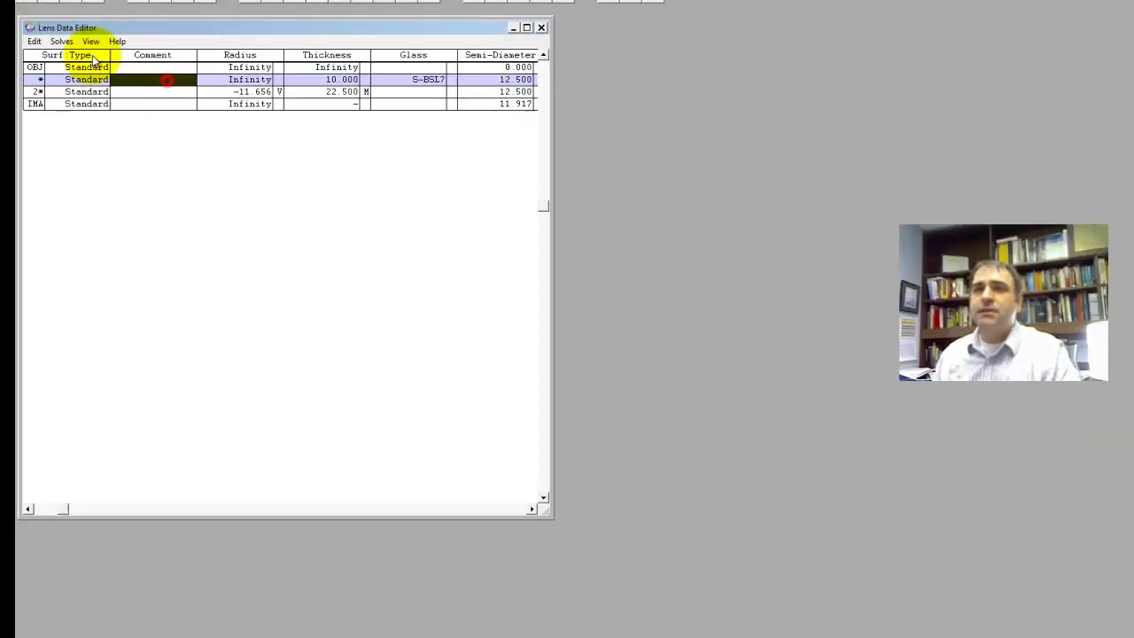
left_click(90, 41)
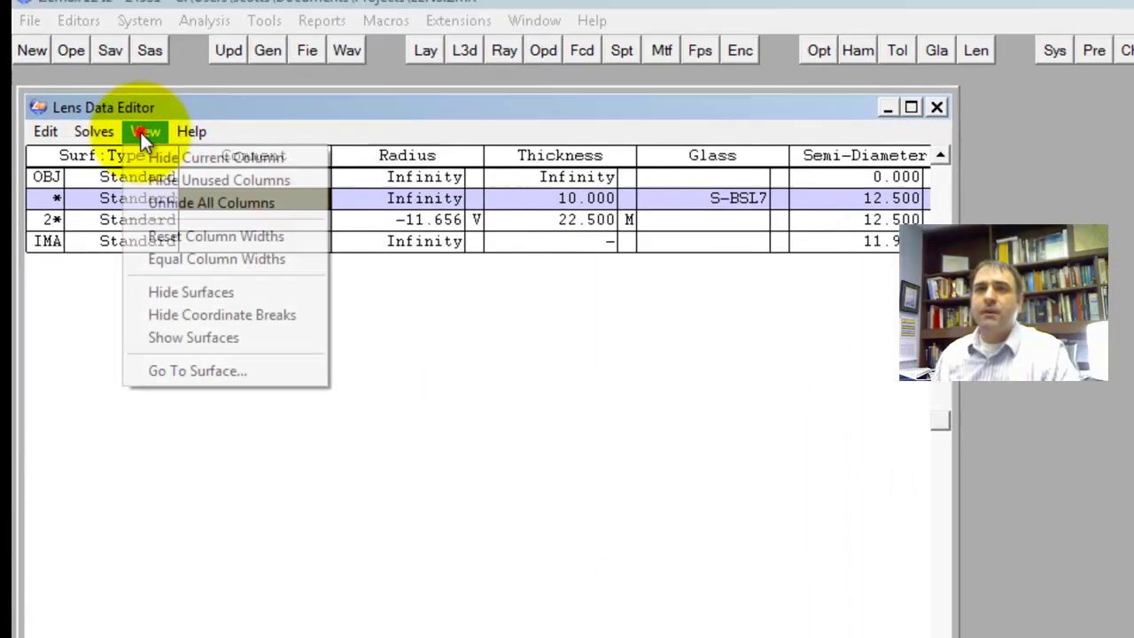
left_click(97, 55)
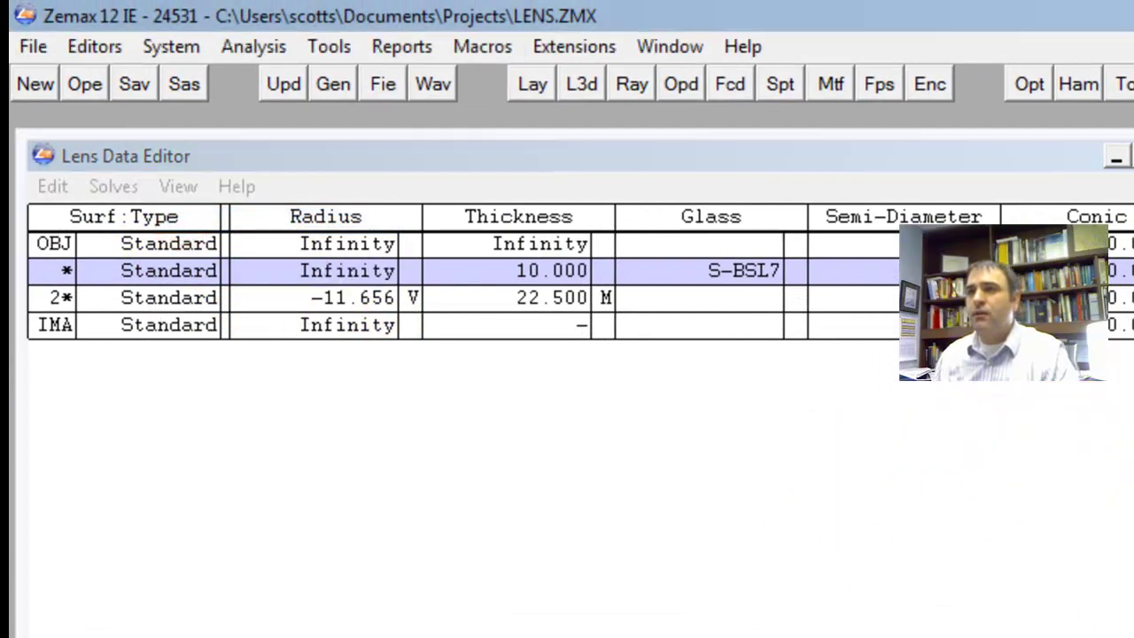
Step: Change surface 1's type to Paraxial
left_click(248, 280)
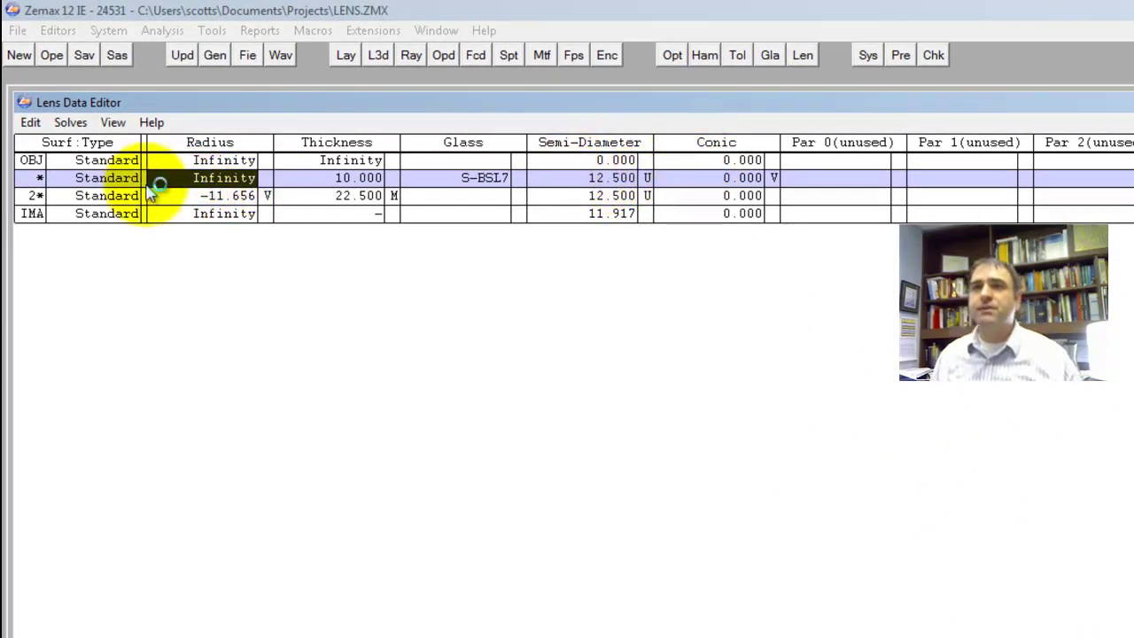
double_click(124, 180)
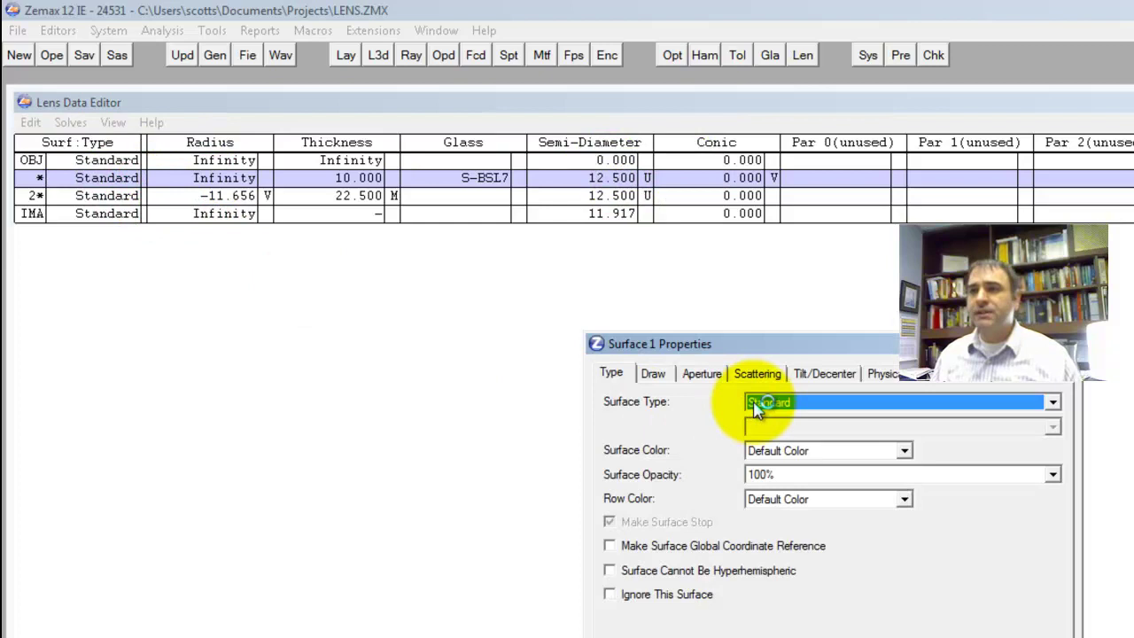
key("p")
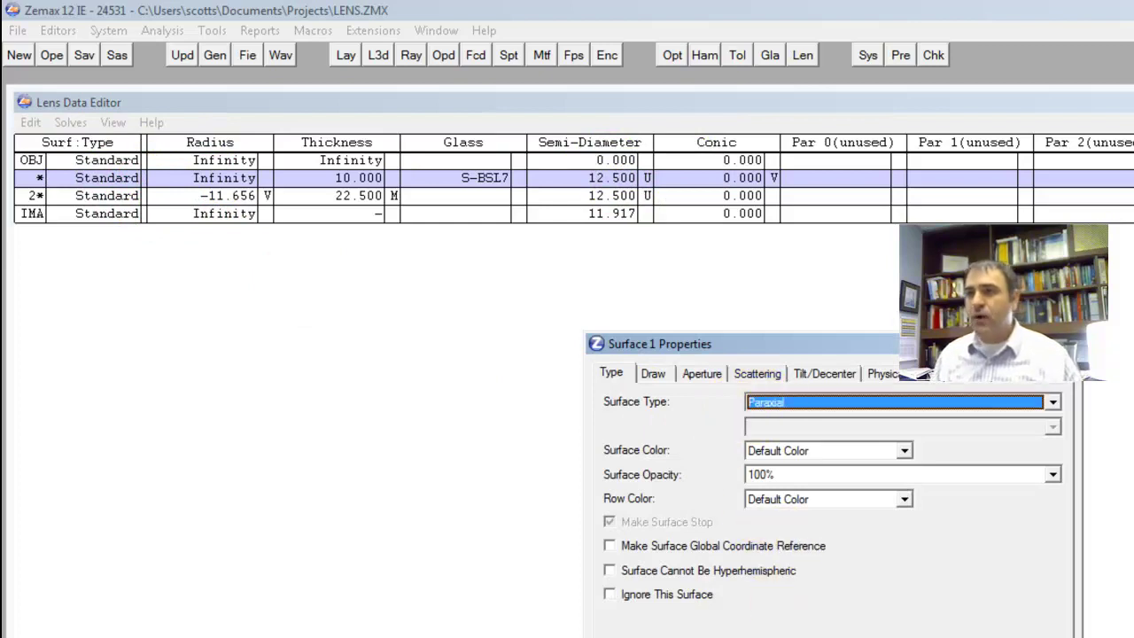
key("Return")
Step: Insert a 20 mm thick surface before the paraxial lens and give the lens 20 mm focal length
left_click(345, 178)
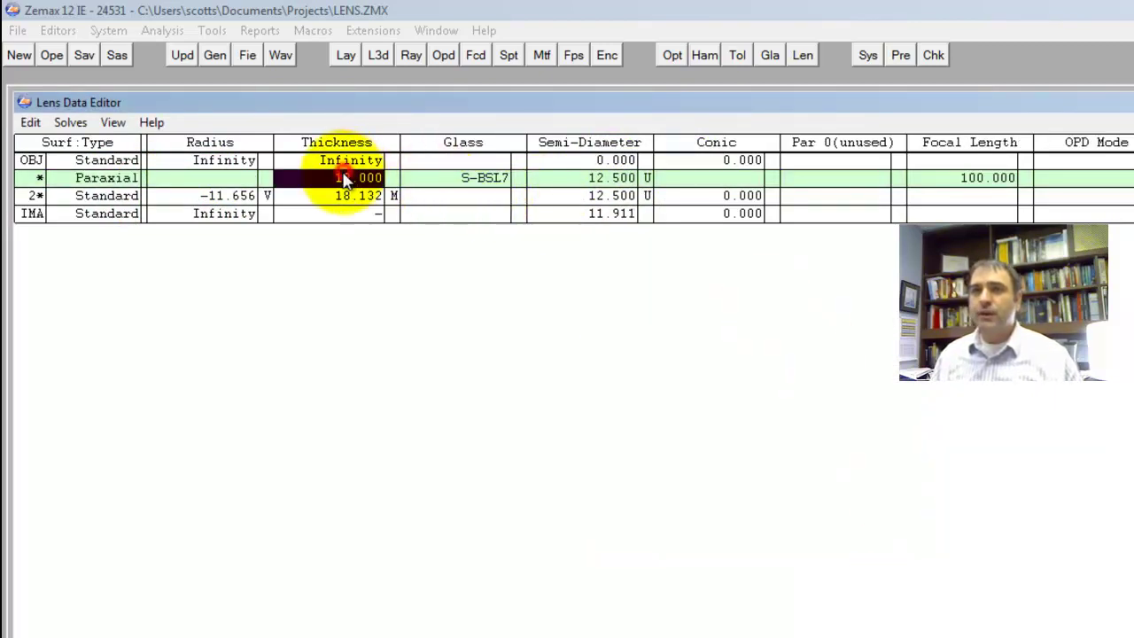
key("Insert")
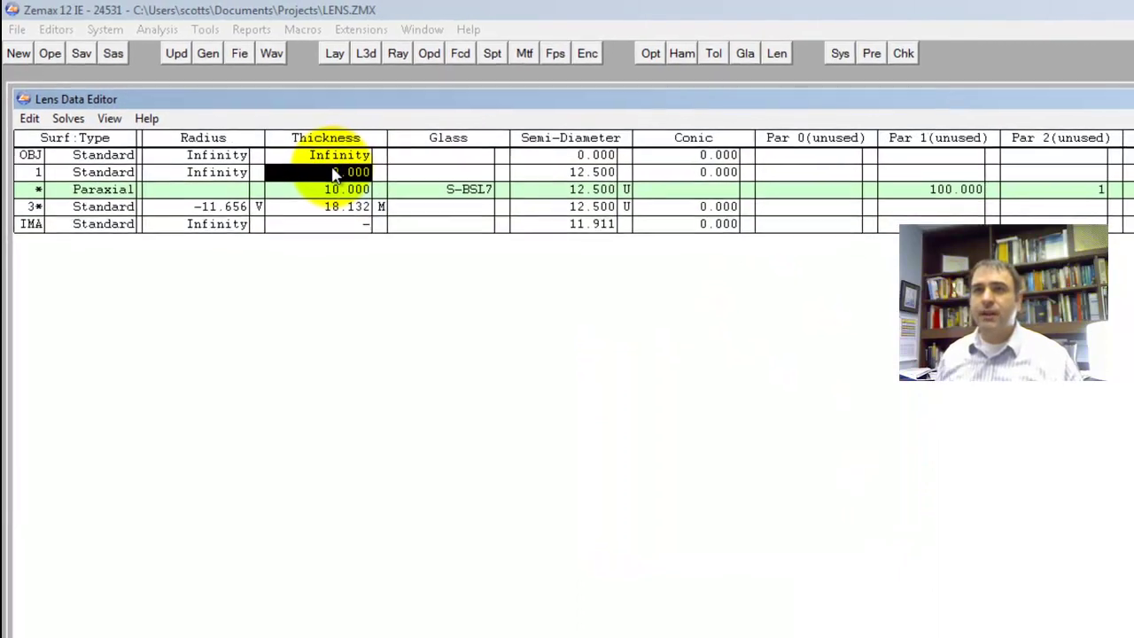
type("20")
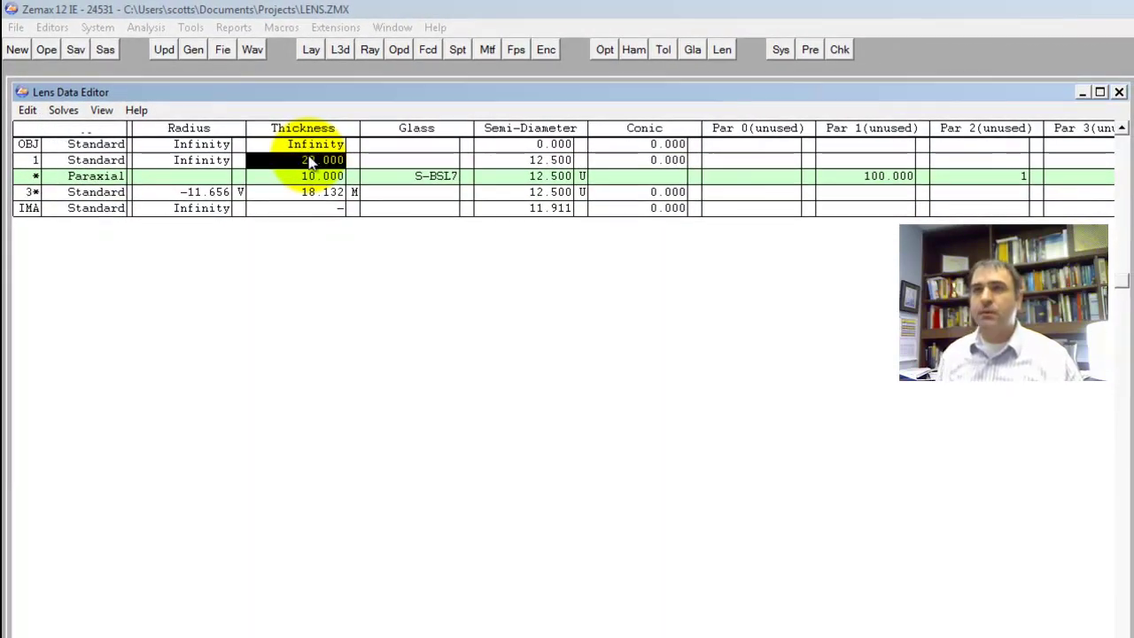
left_click(908, 176)
type("20")
key("Return")
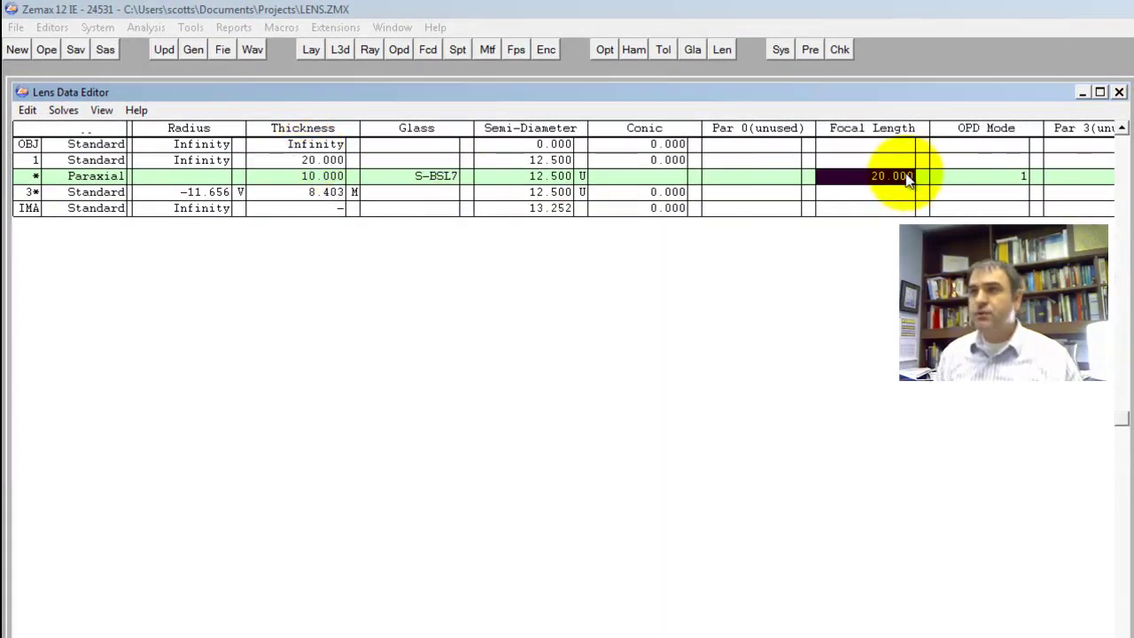
Step: Hide the Conic and Par 0 columns and shrink the Lens Data Editor window
left_click(742, 170)
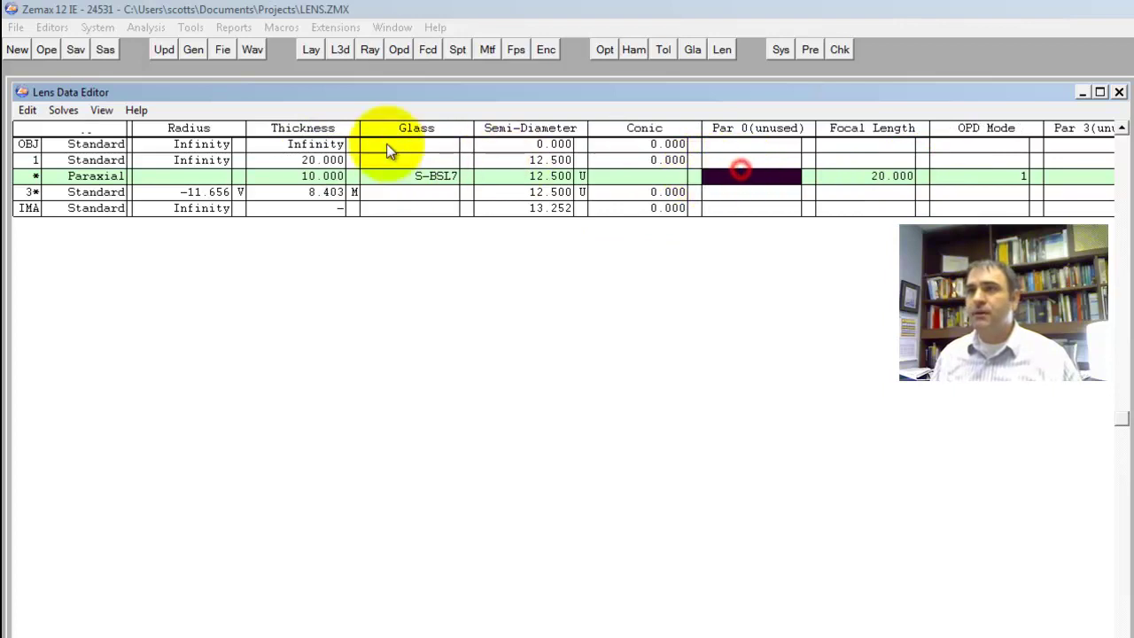
left_click(653, 143)
left_click(100, 110)
left_click(117, 130)
left_click(105, 110)
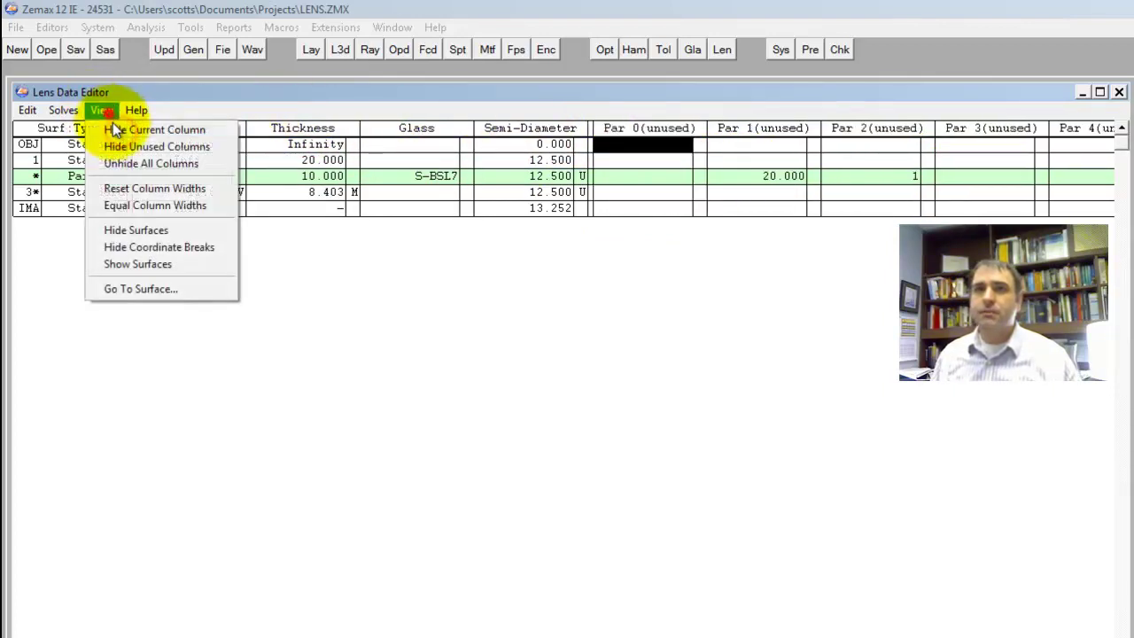
left_click(115, 129)
left_click_drag(1125, 631, 837, 270)
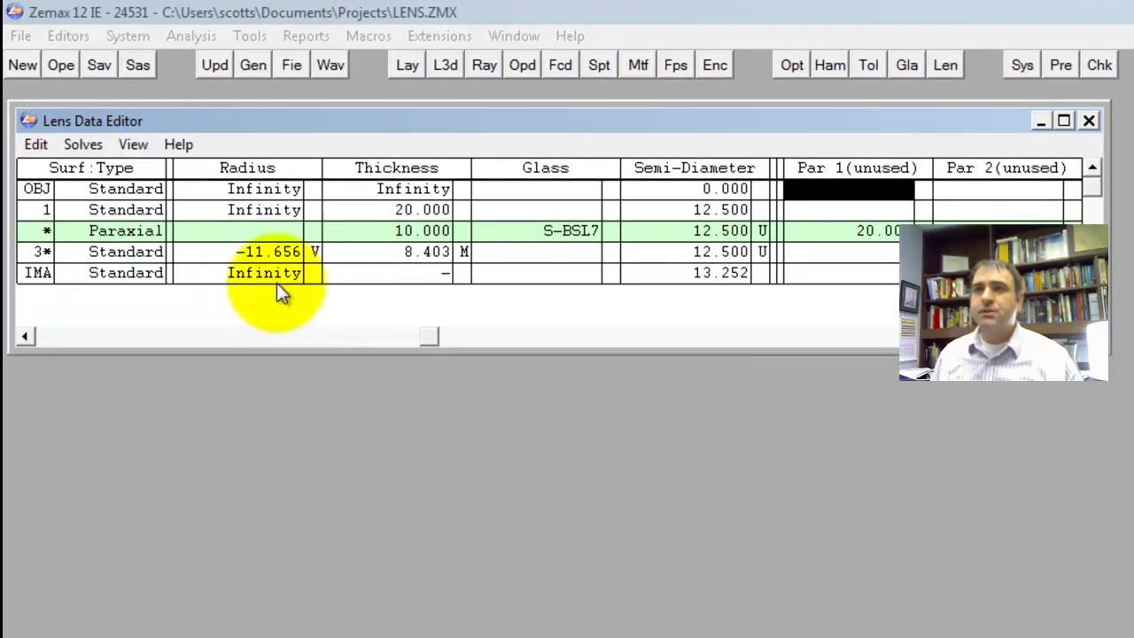
Step: Set the paraxial lens thickness to 0, giving a 10.588 image distance
left_click(427, 249)
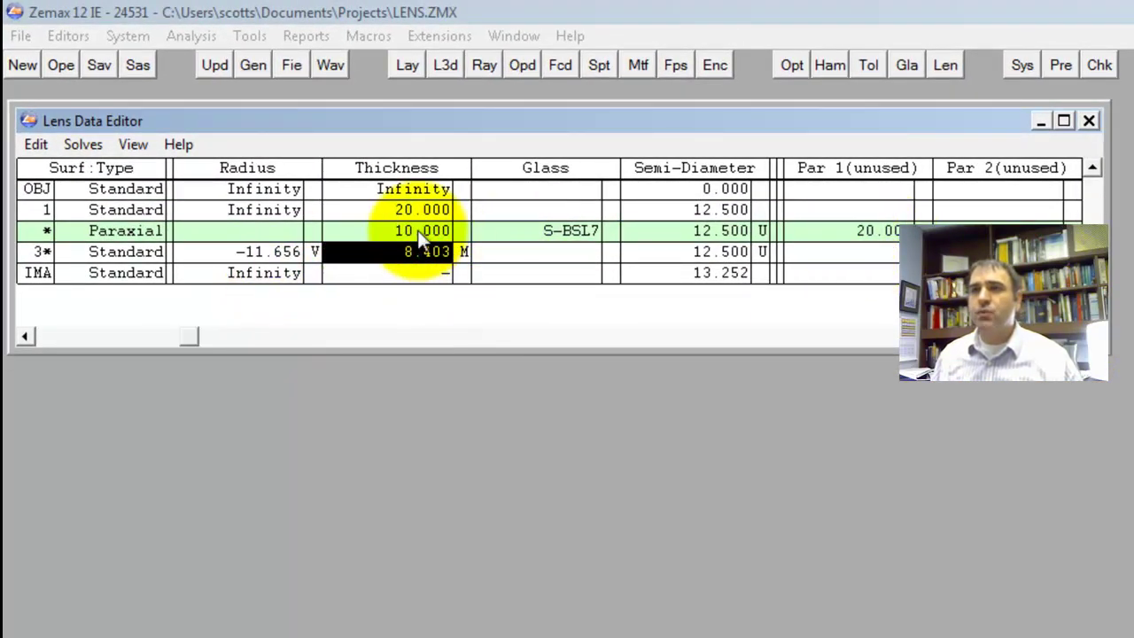
left_click(423, 230)
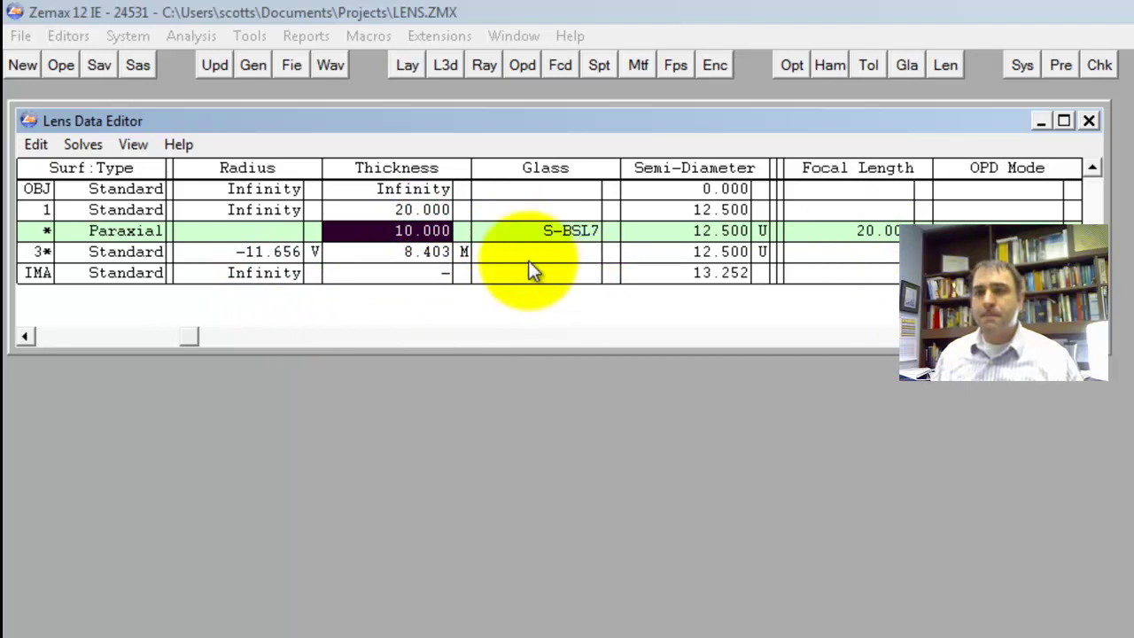
type("0")
key("Return")
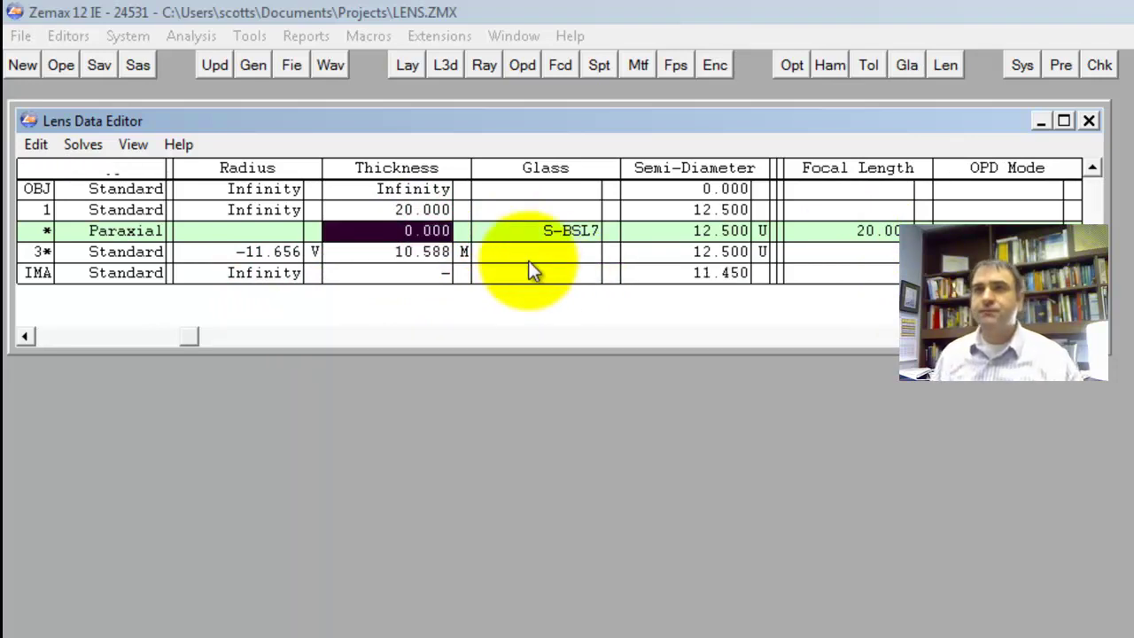
left_click(391, 195)
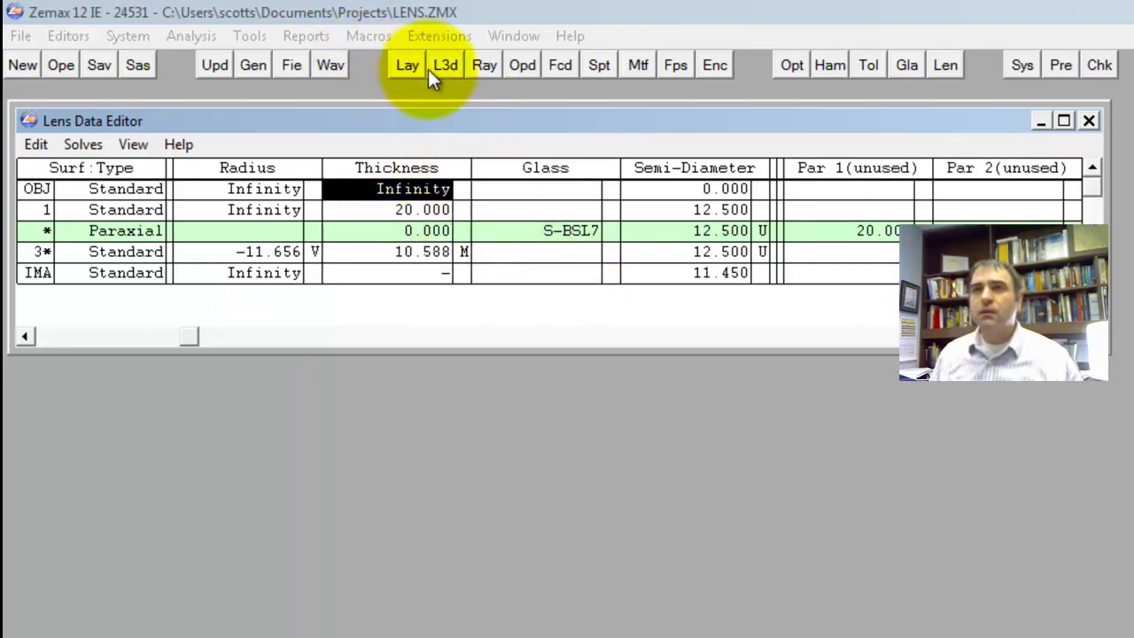
Step: Open the 2D layout below the editor and delete S-BSL7 from the paraxial surface's glass
left_click(403, 68)
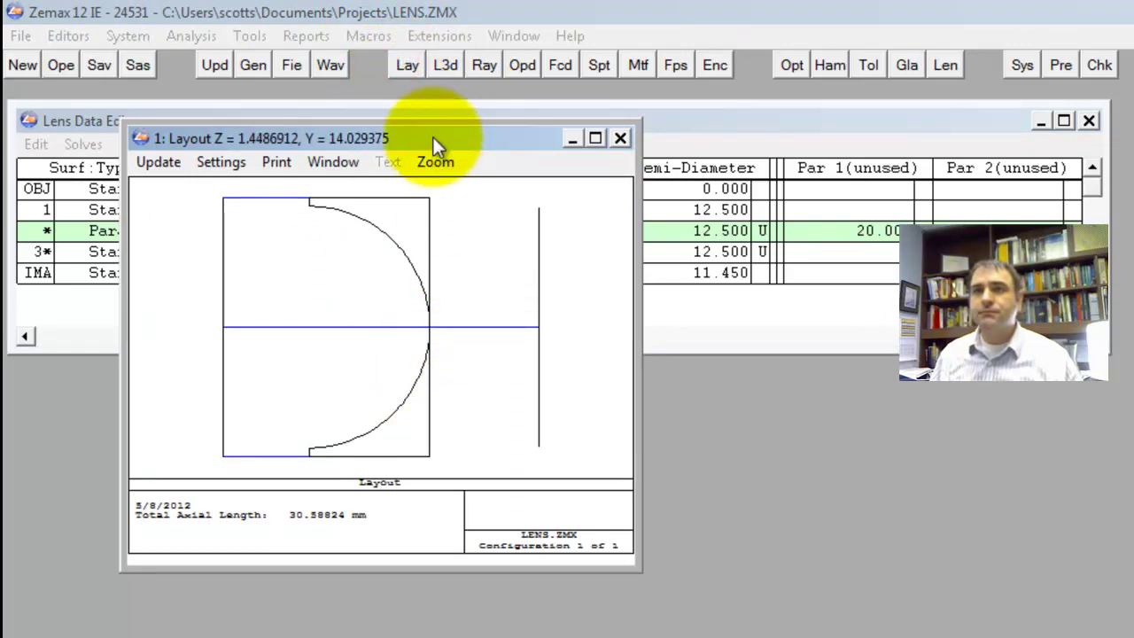
left_click_drag(435, 145, 715, 450)
left_click(392, 174)
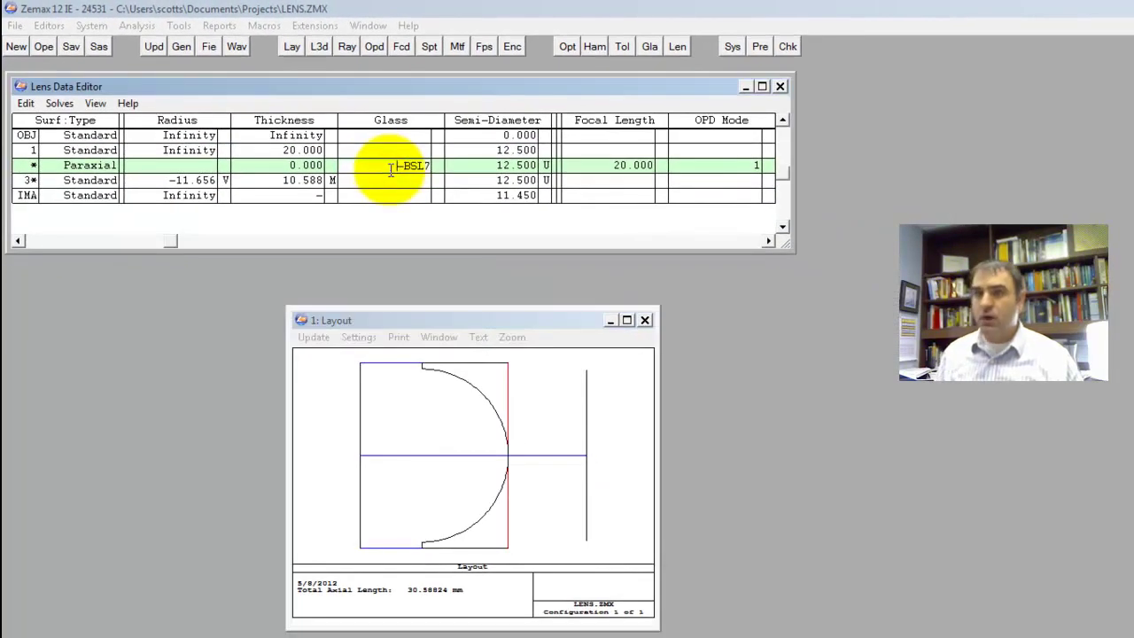
left_click(486, 494)
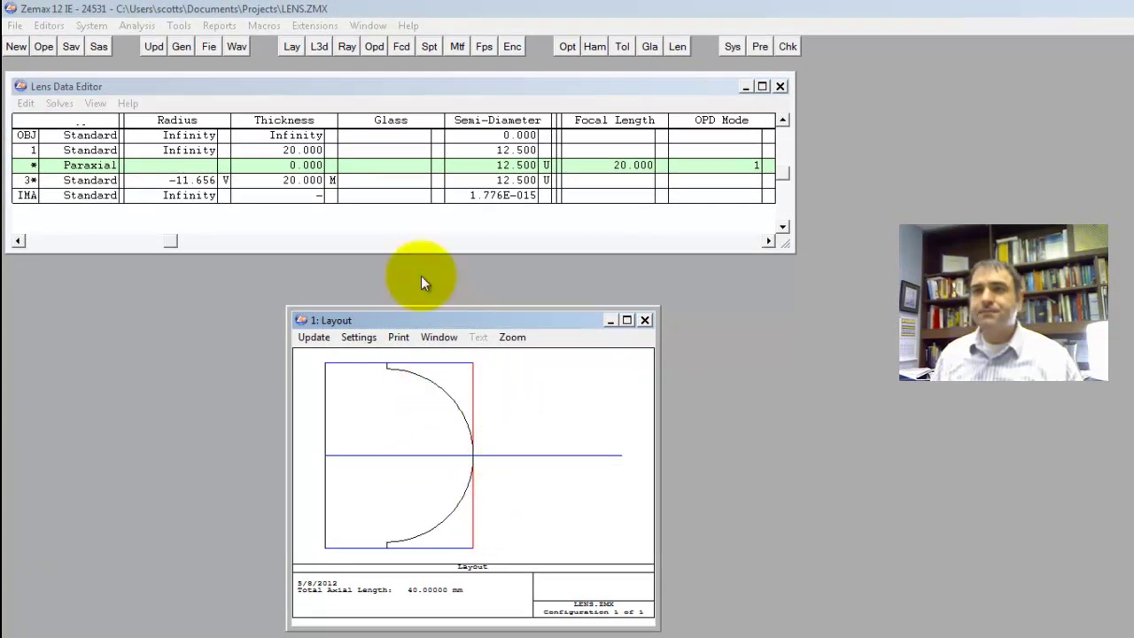
left_click(203, 180)
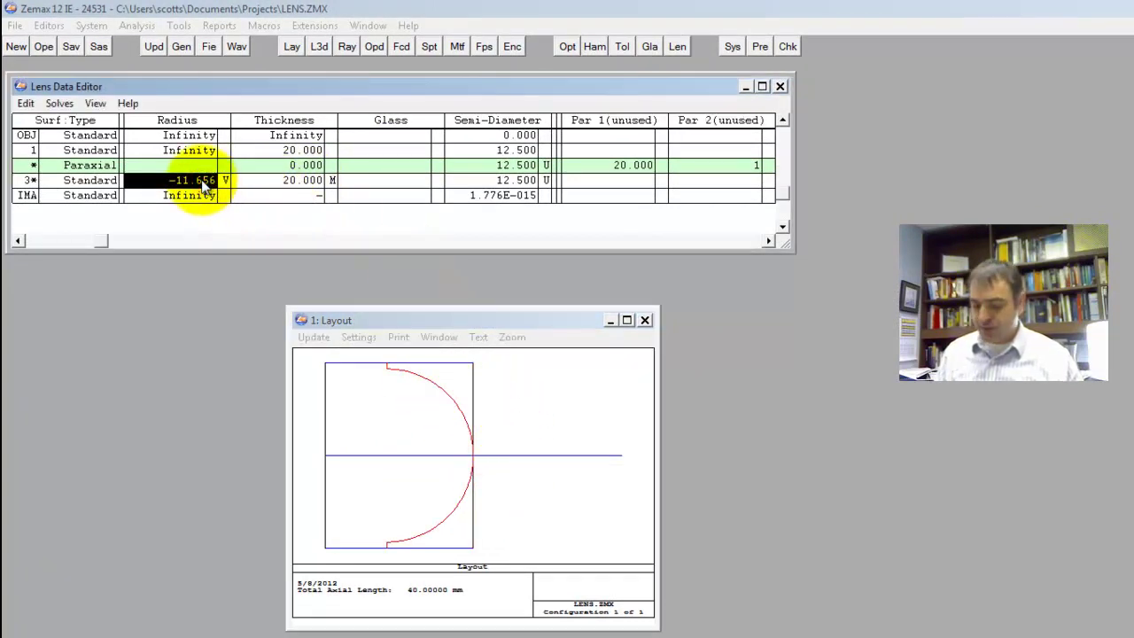
Step: Make surface 3 flat by setting its radius to Infinity
type("0")
key("Return")
left_click(478, 464)
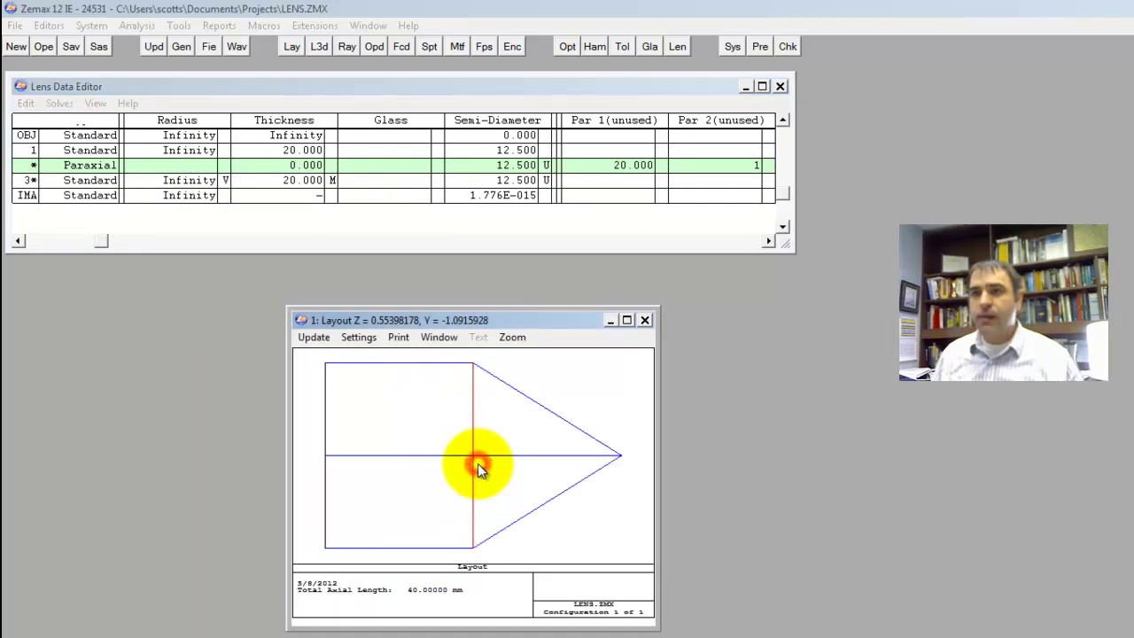
Step: Set the layout to trace 5 rays, converging to a single focus
left_click(363, 335)
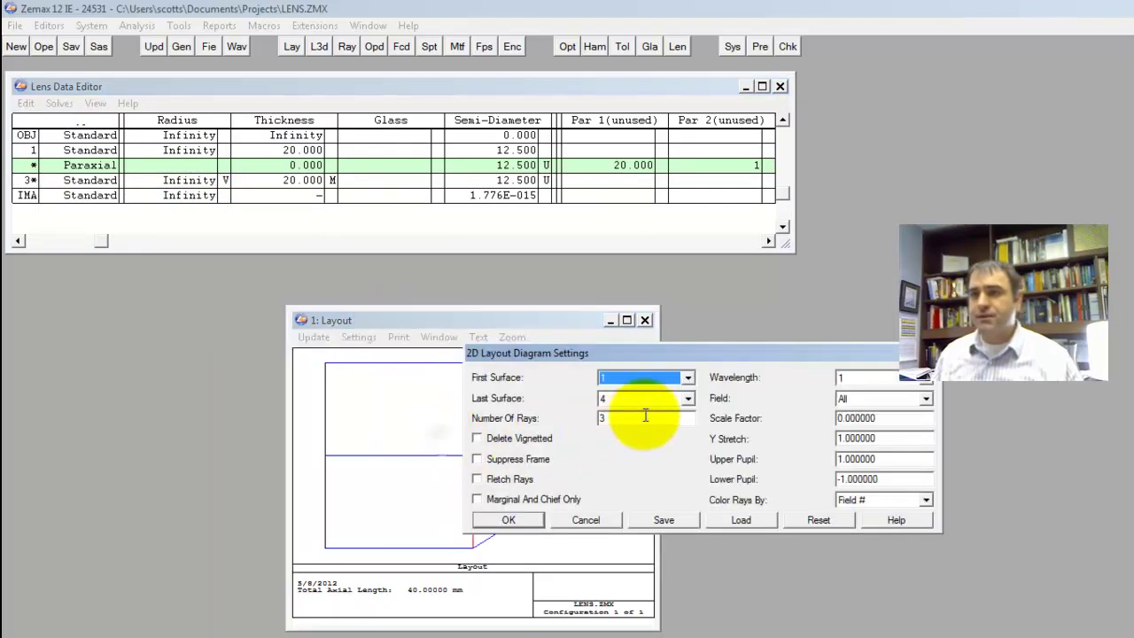
double_click(645, 415)
type("5")
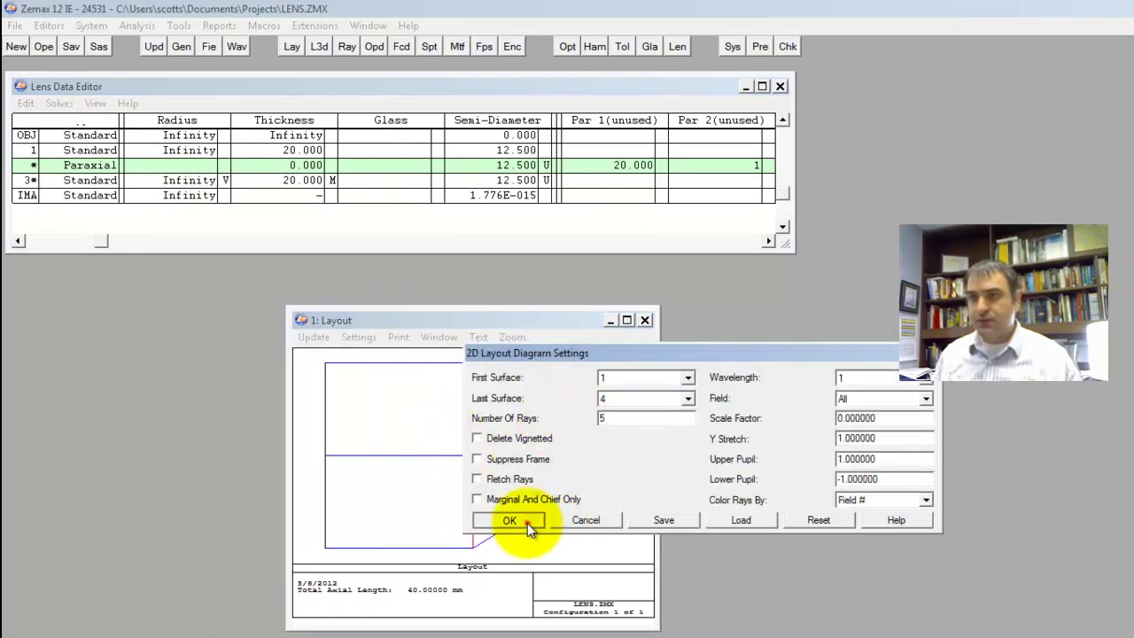
left_click(527, 520)
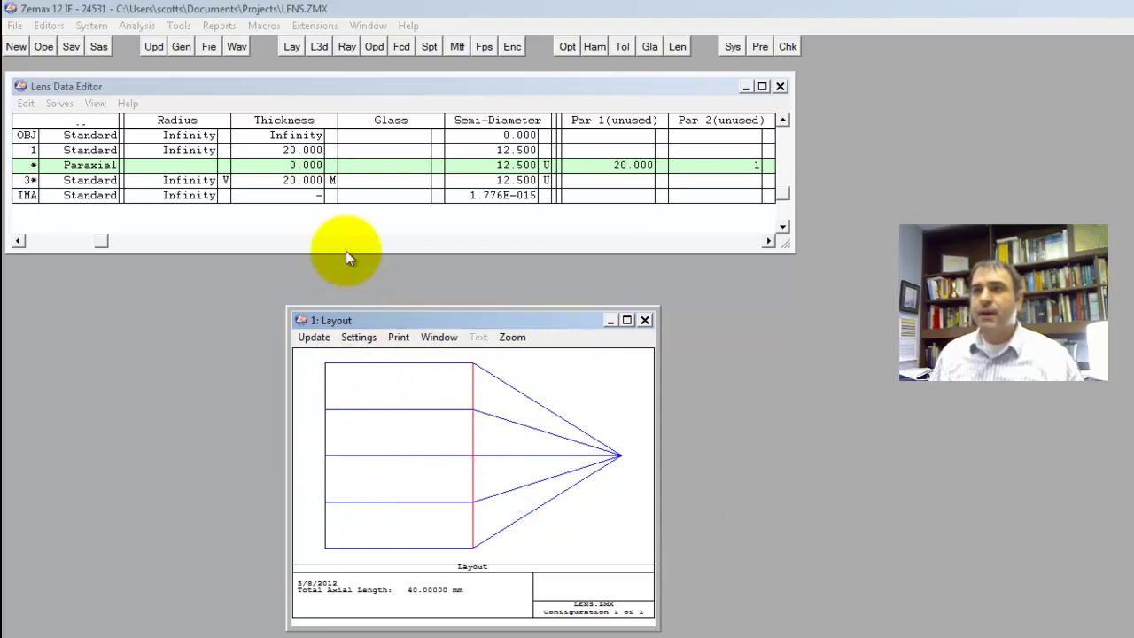
left_click(28, 167)
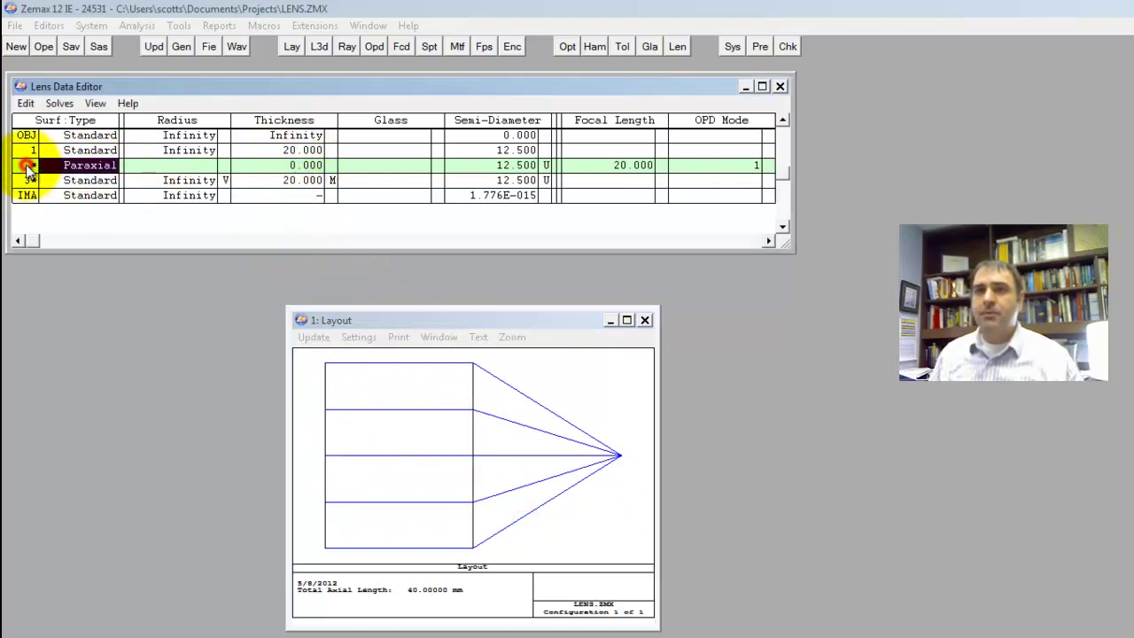
left_click(189, 180)
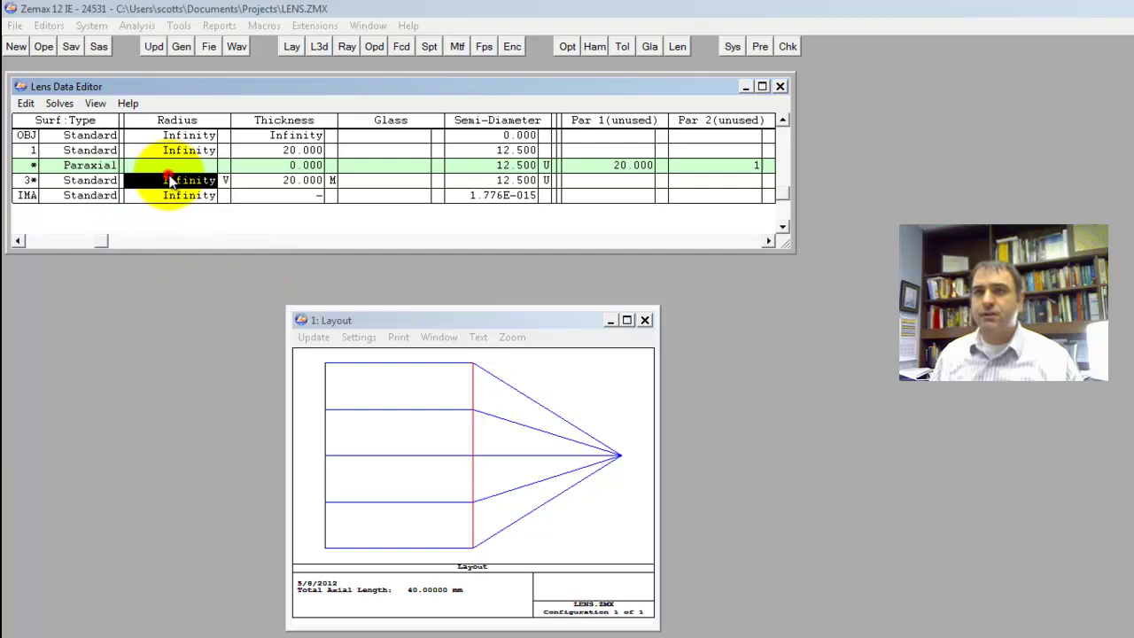
left_click(187, 170)
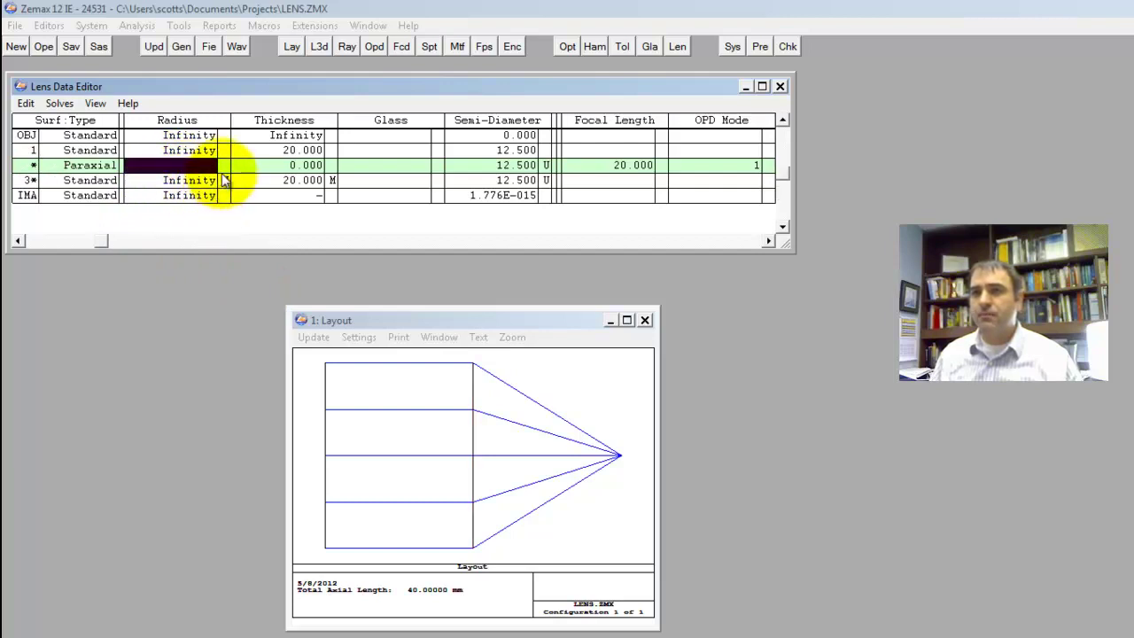
Step: Delete flat surface 3 and apply a marginal-ray thickness solve to the paraxial lens
left_click(202, 180)
left_click(293, 167)
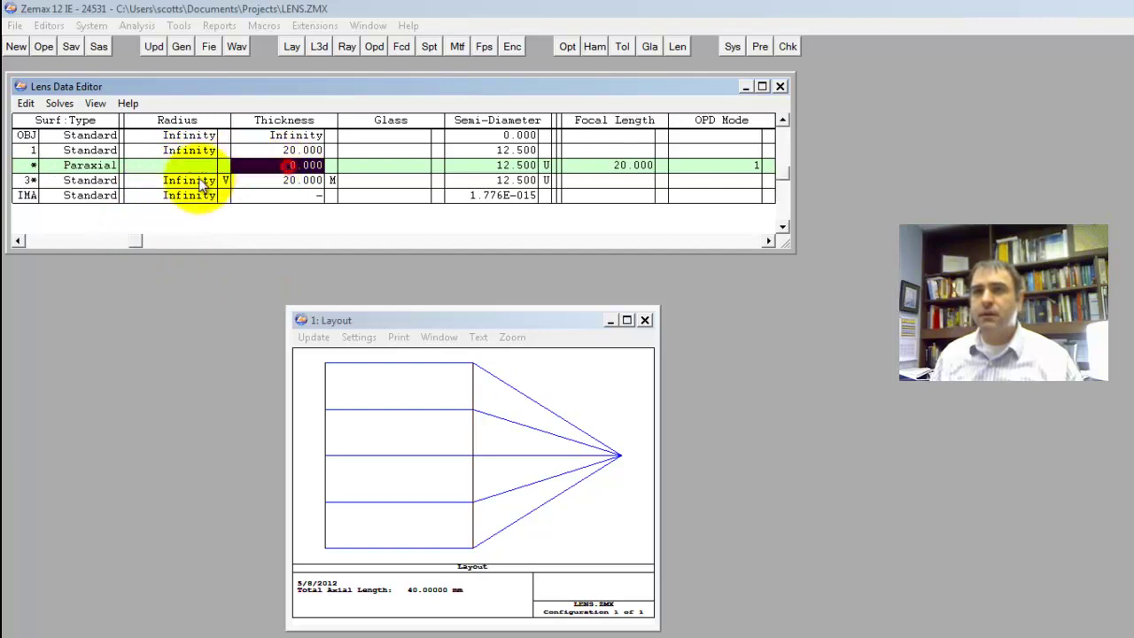
left_click(197, 182)
key("Delete")
key("Up")
key("Right")
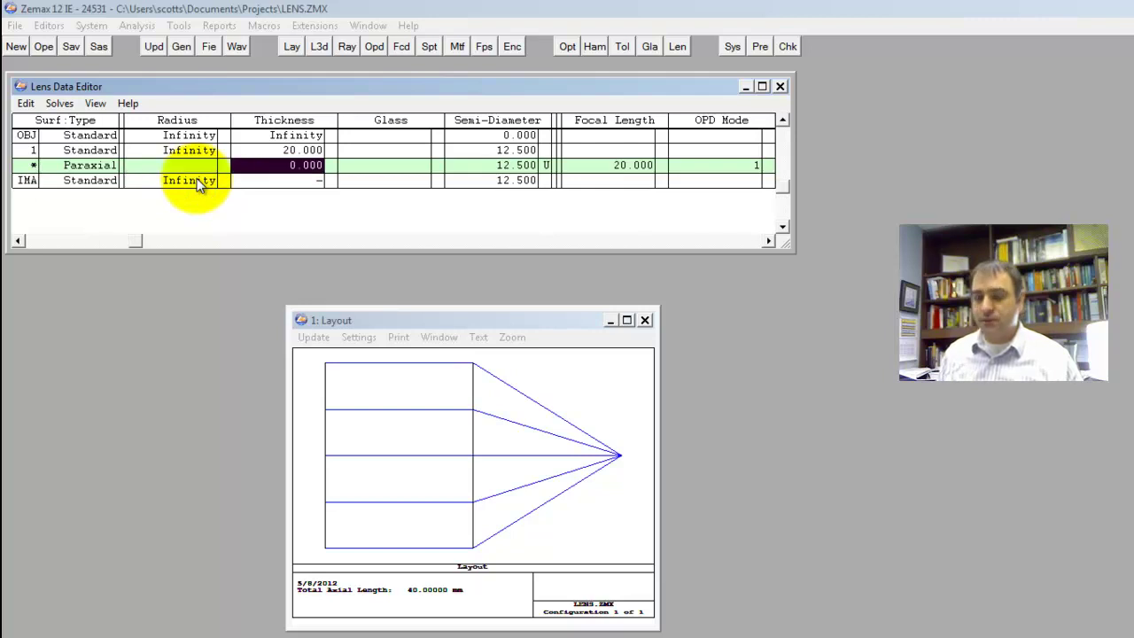
key("ctrl+z")
key("Return")
left_click(471, 453)
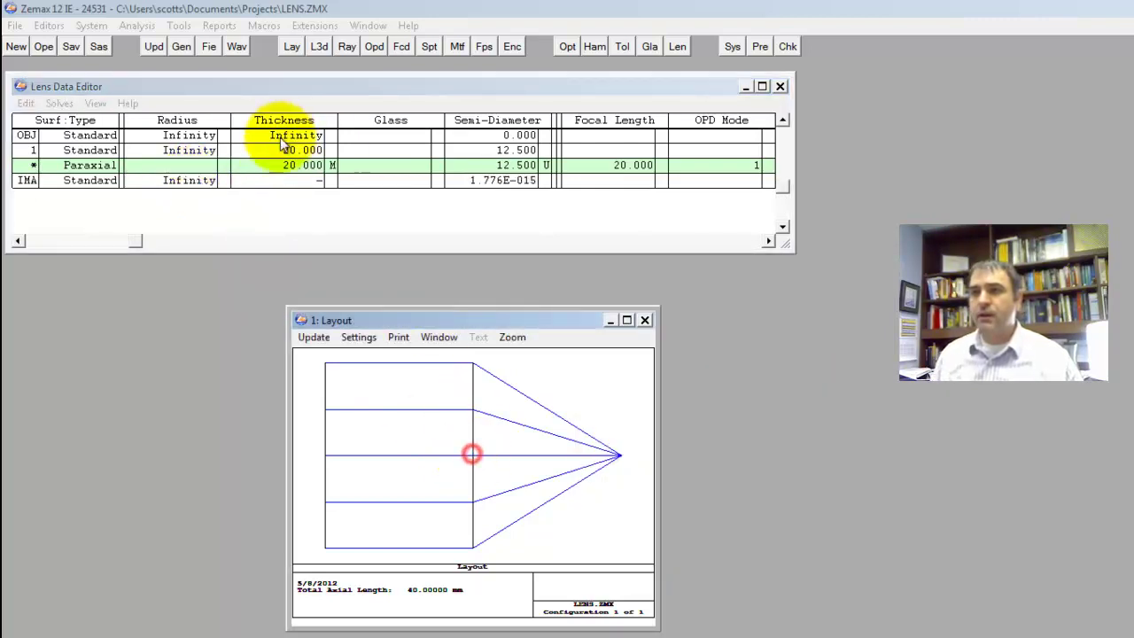
left_click(275, 172)
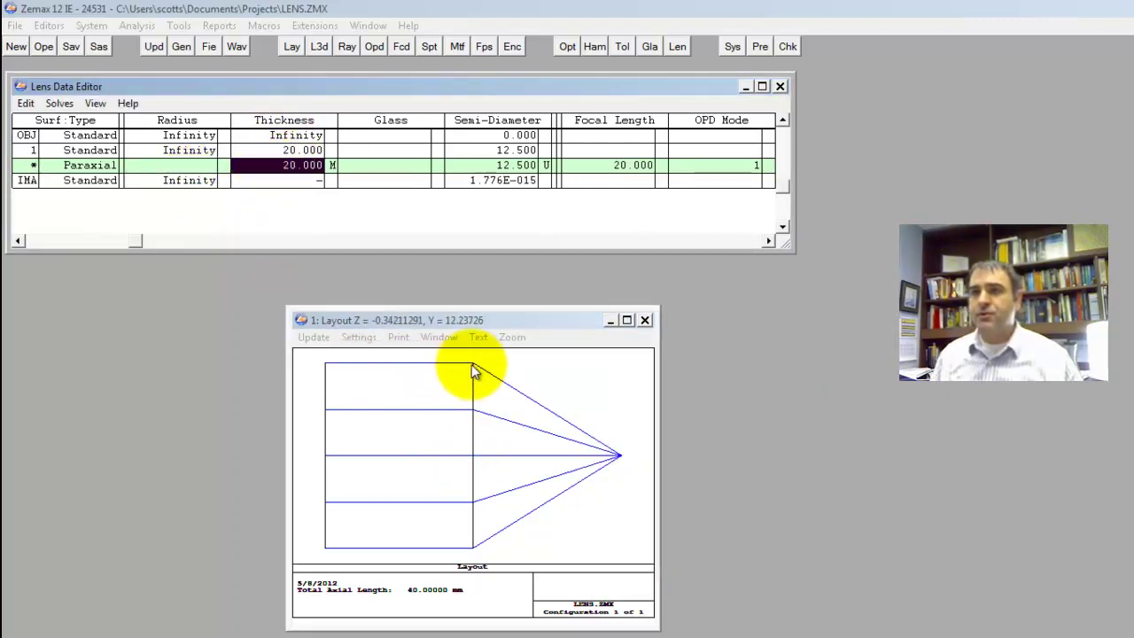
Step: Make surface 1 the aperture stop (STO)
left_click(94, 151)
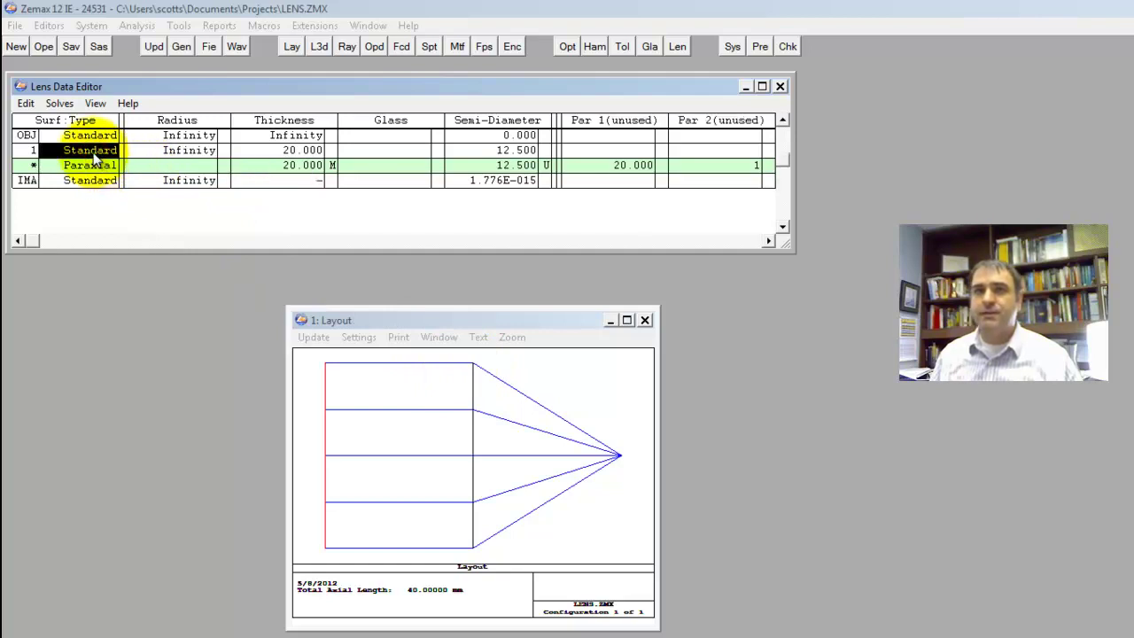
double_click(94, 157)
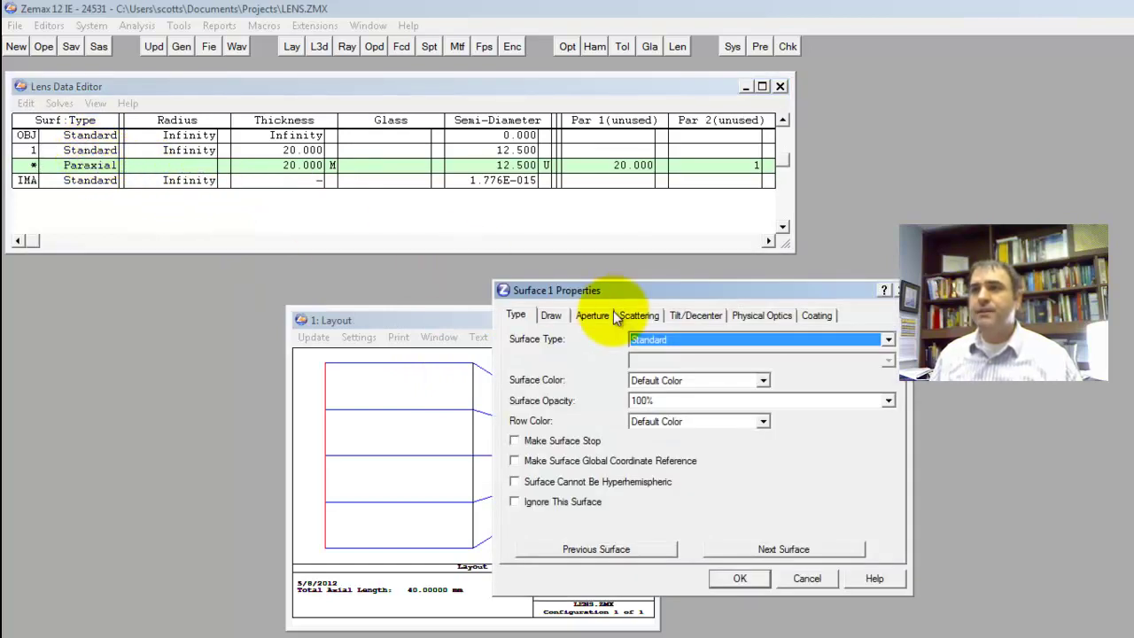
left_click(545, 441)
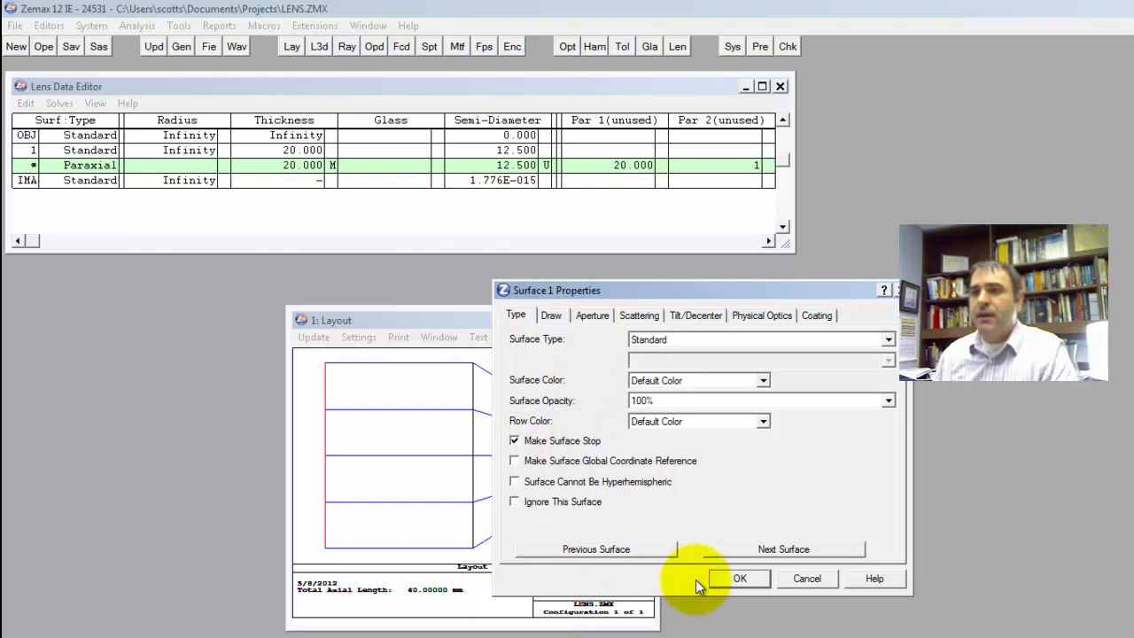
left_click(738, 581)
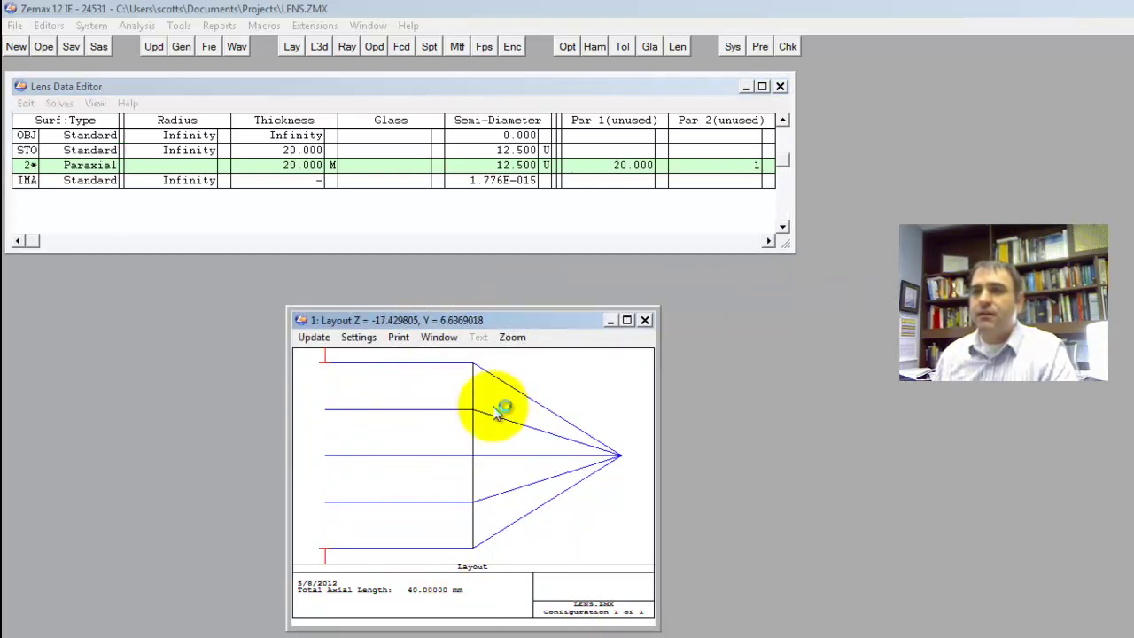
Step: Enable field 2 as a Real Image Height field with Y-Field 5
key("F3")
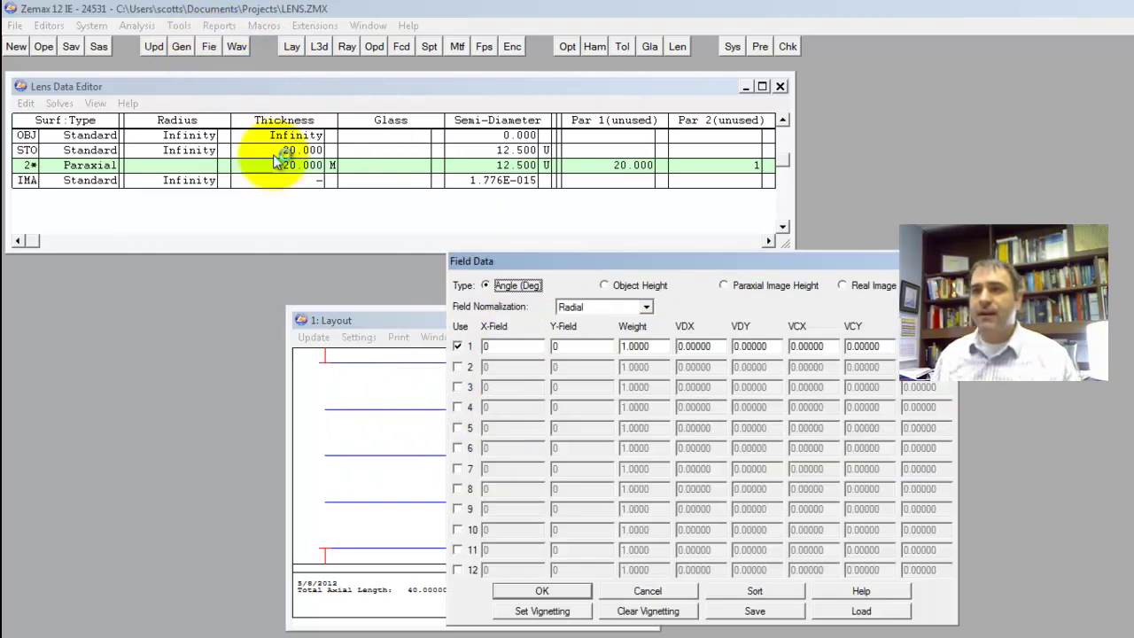
left_click(459, 367)
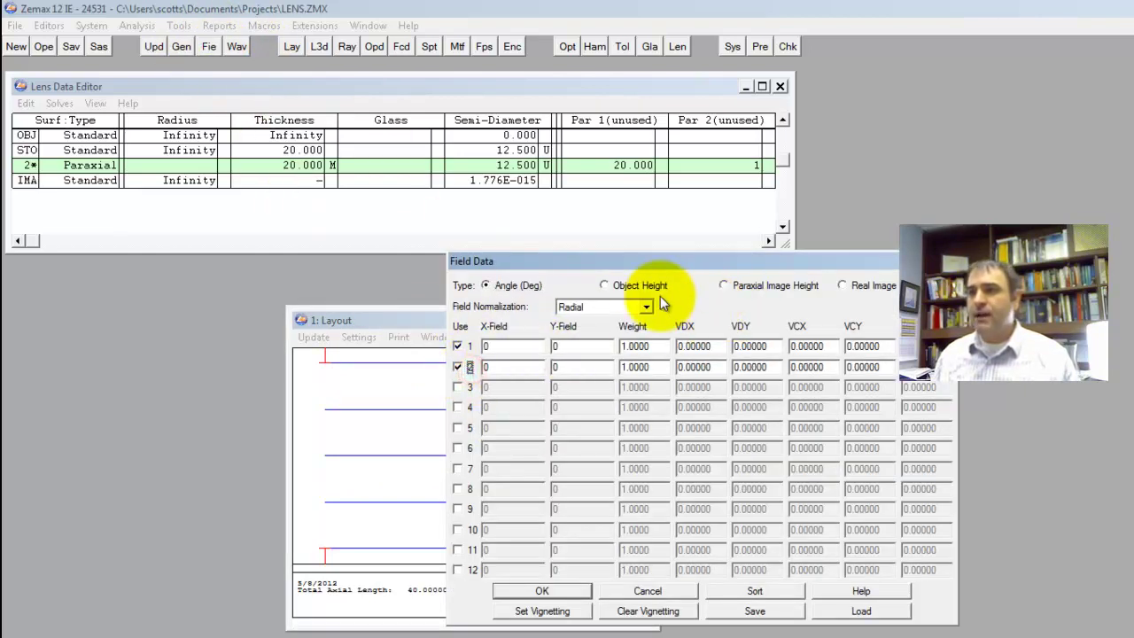
left_click(868, 285)
left_click(588, 366)
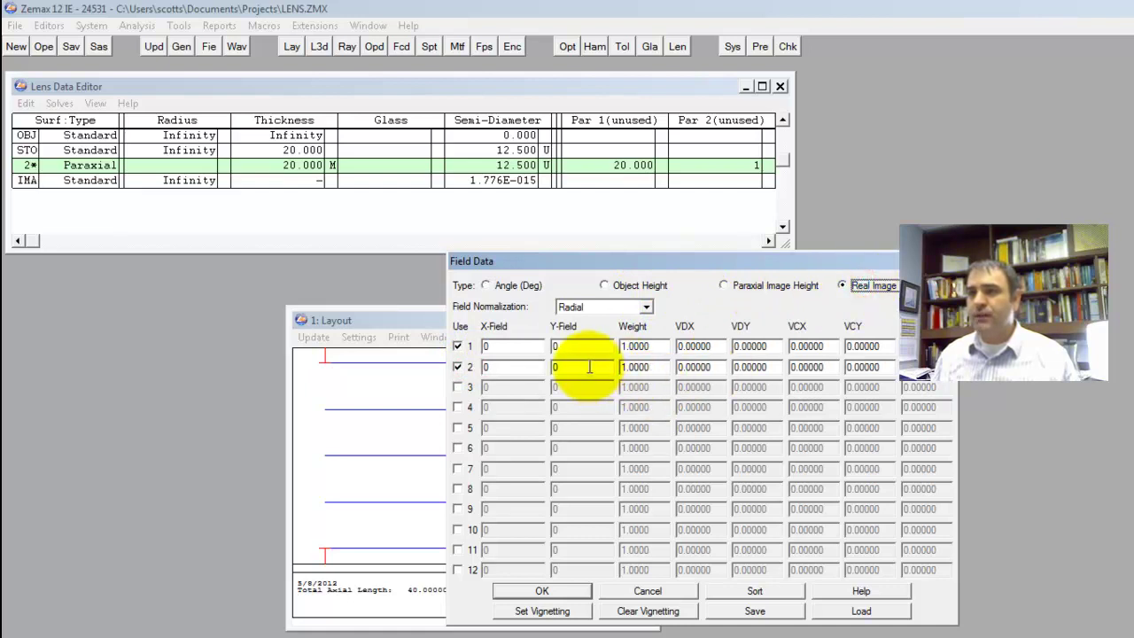
type("5")
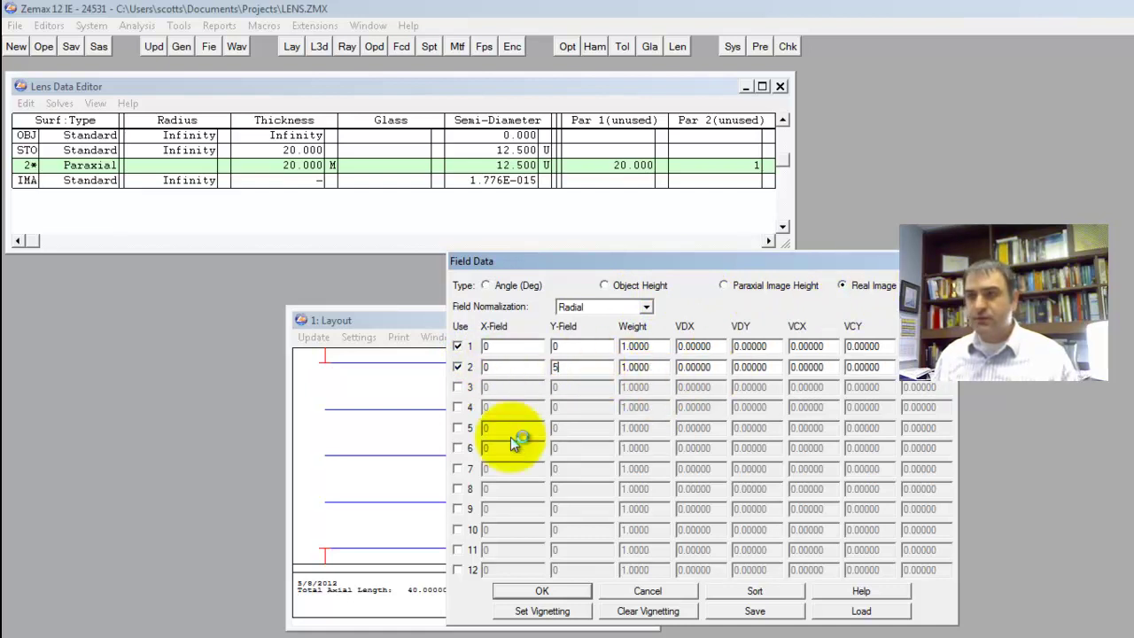
left_click(571, 591)
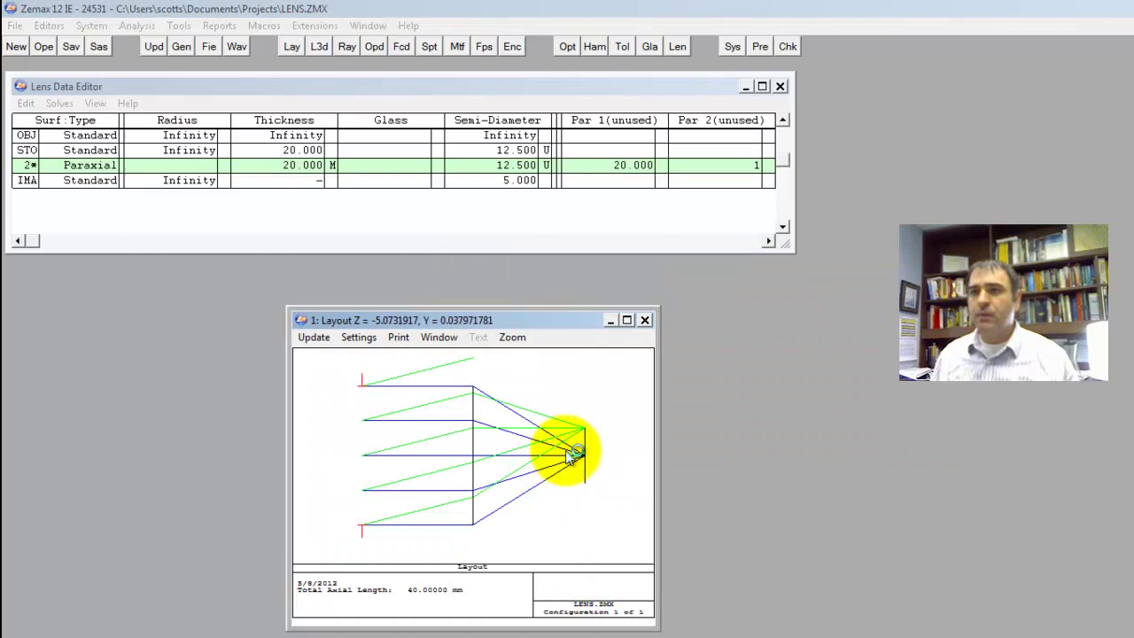
left_click(511, 151)
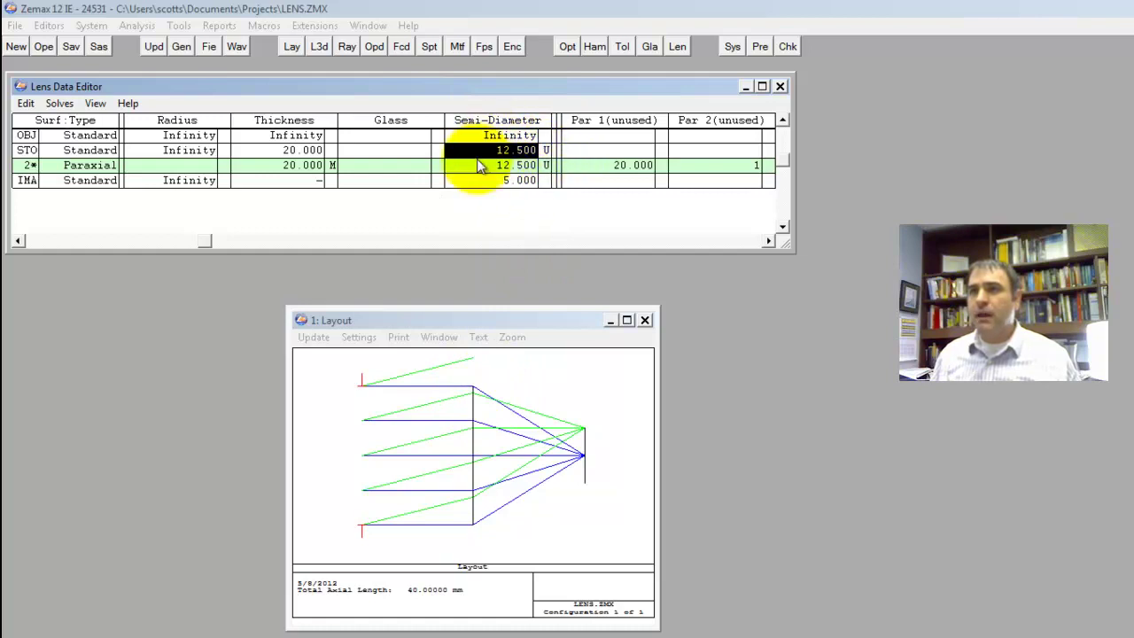
Step: Dismiss the float-by-stop-size error and set the stop semi-diameter to 5
left_click(545, 165)
left_click(545, 151)
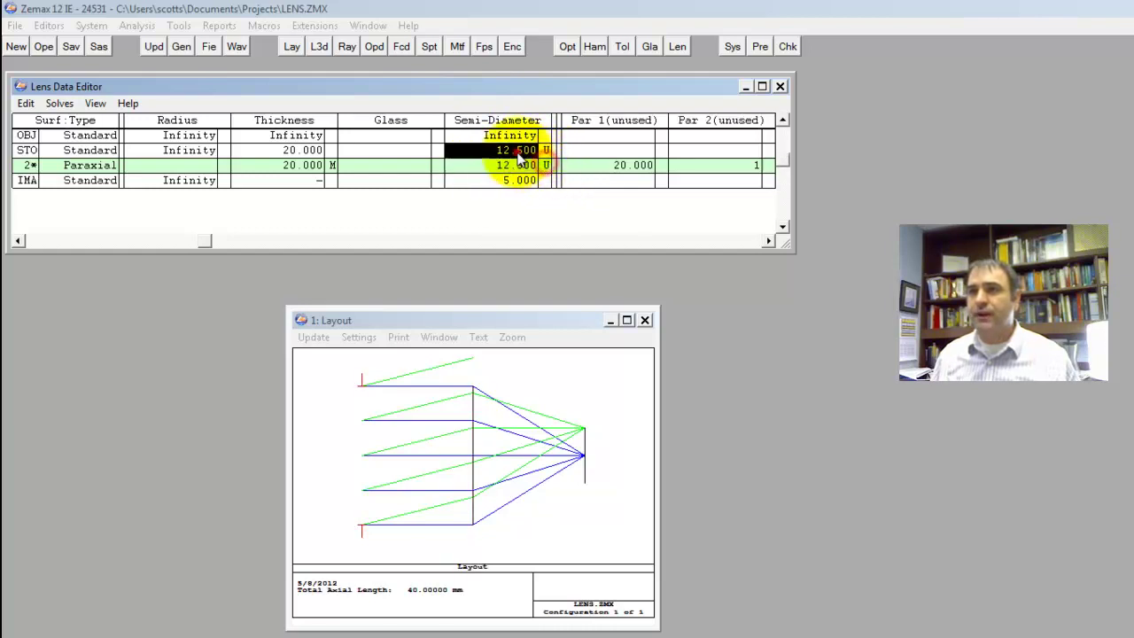
left_click(565, 175)
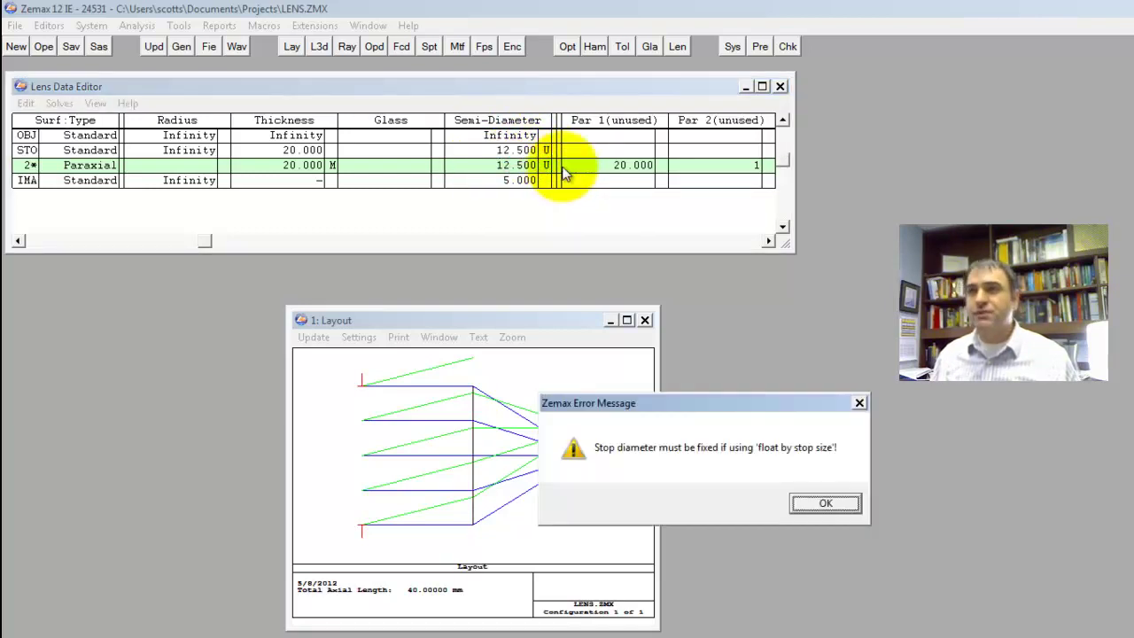
left_click(833, 509)
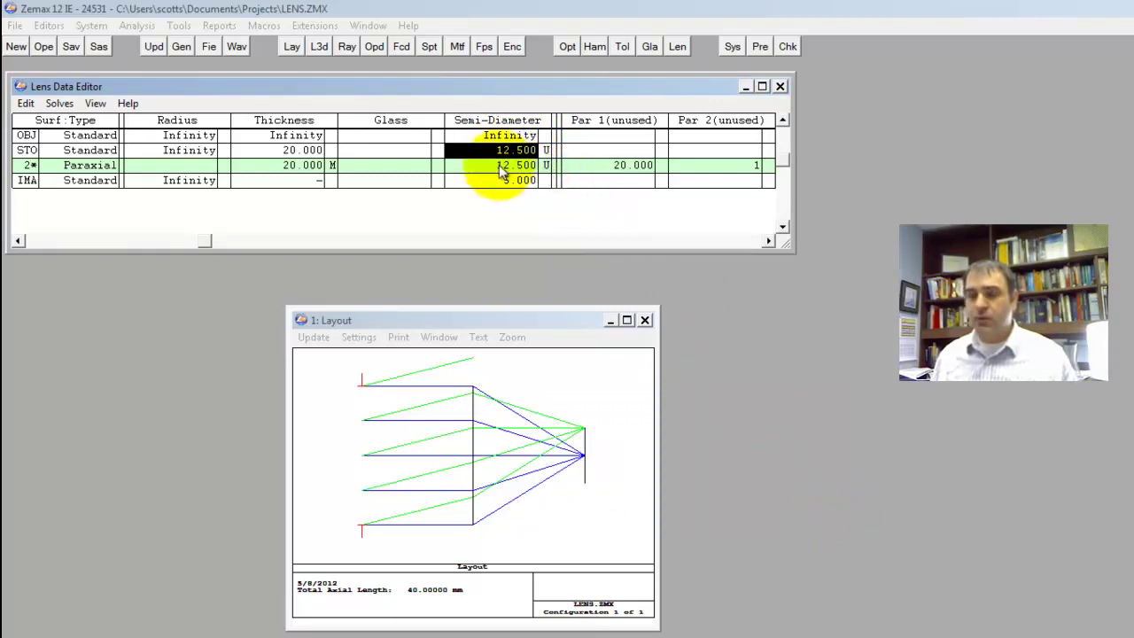
type("5")
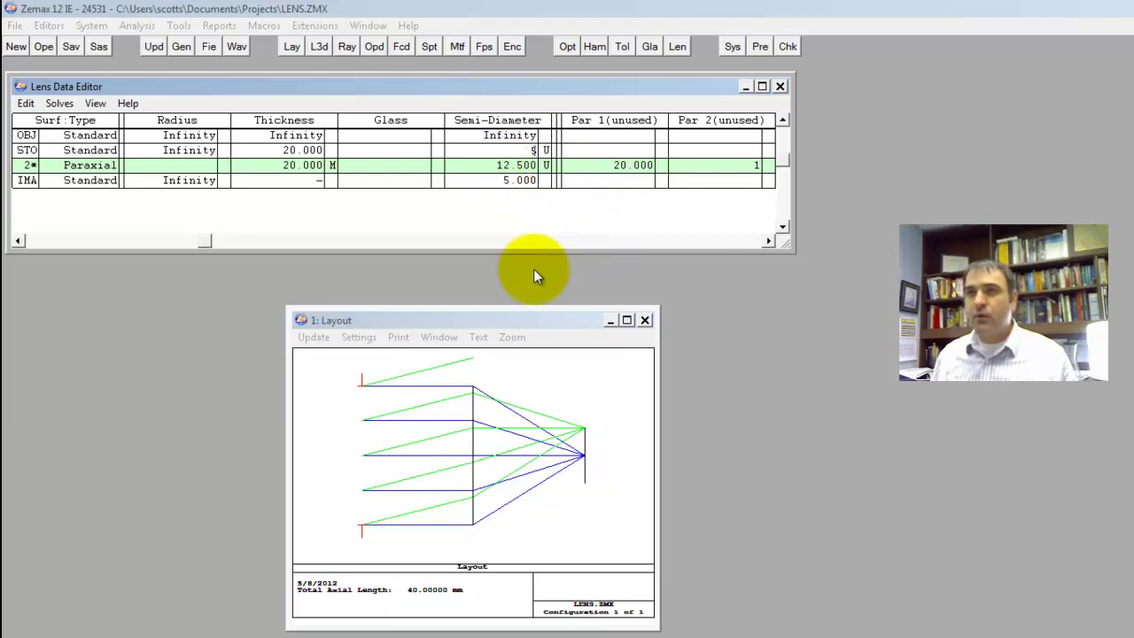
left_click(553, 405)
Step: Set the lens surface semi-diameter to 10
left_click(511, 166)
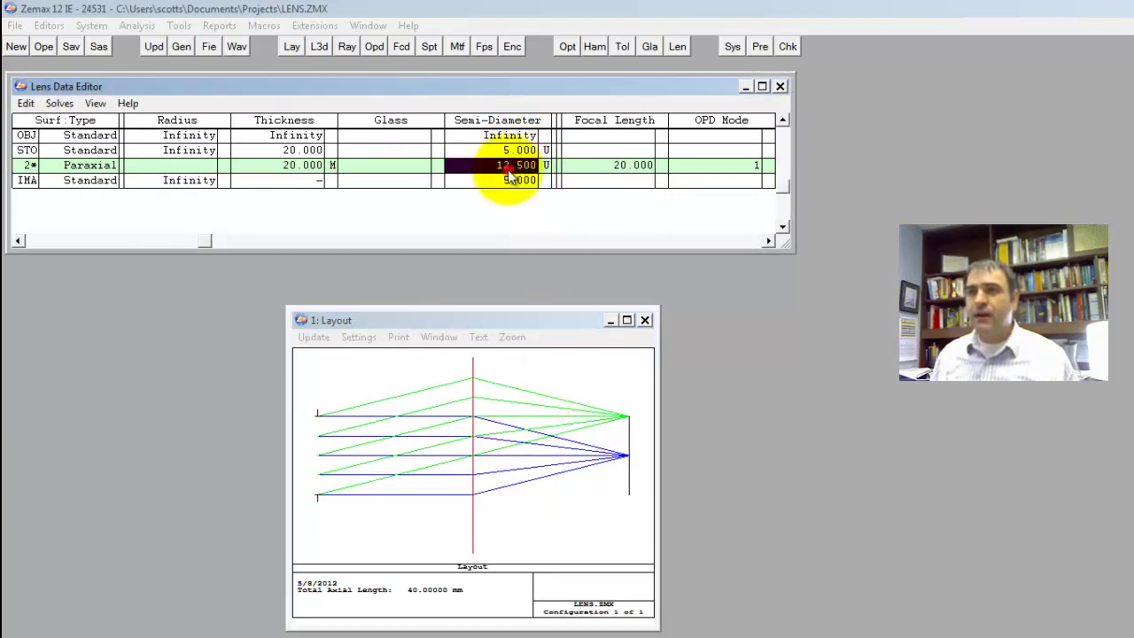
type("10")
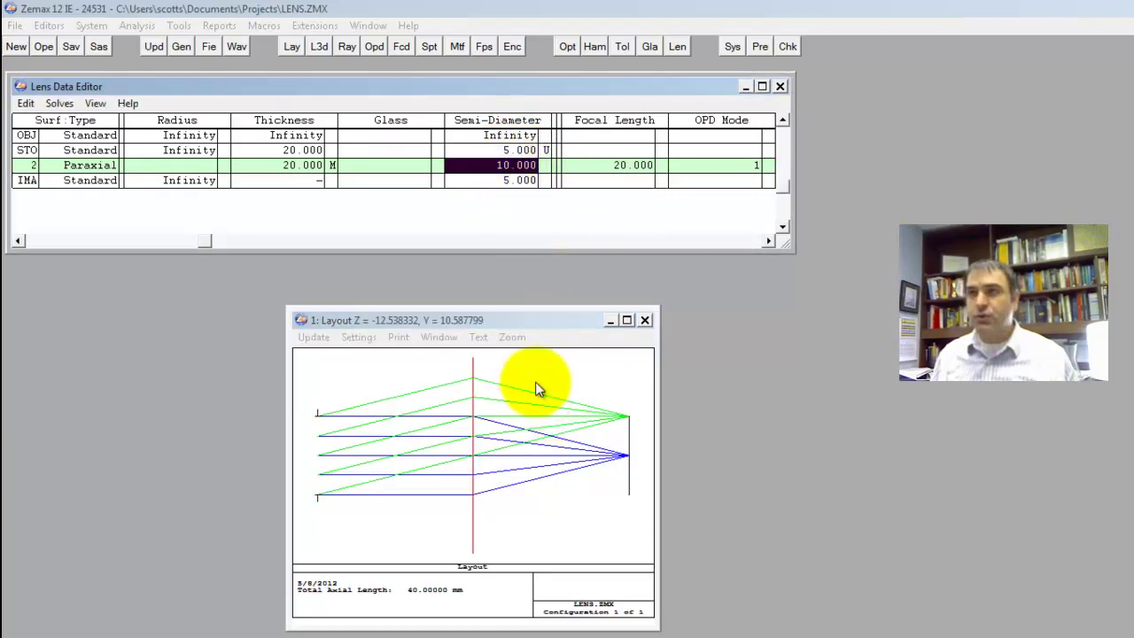
left_click(541, 403)
Step: Move the Layout plot window to the left side of the screen
left_click(490, 170)
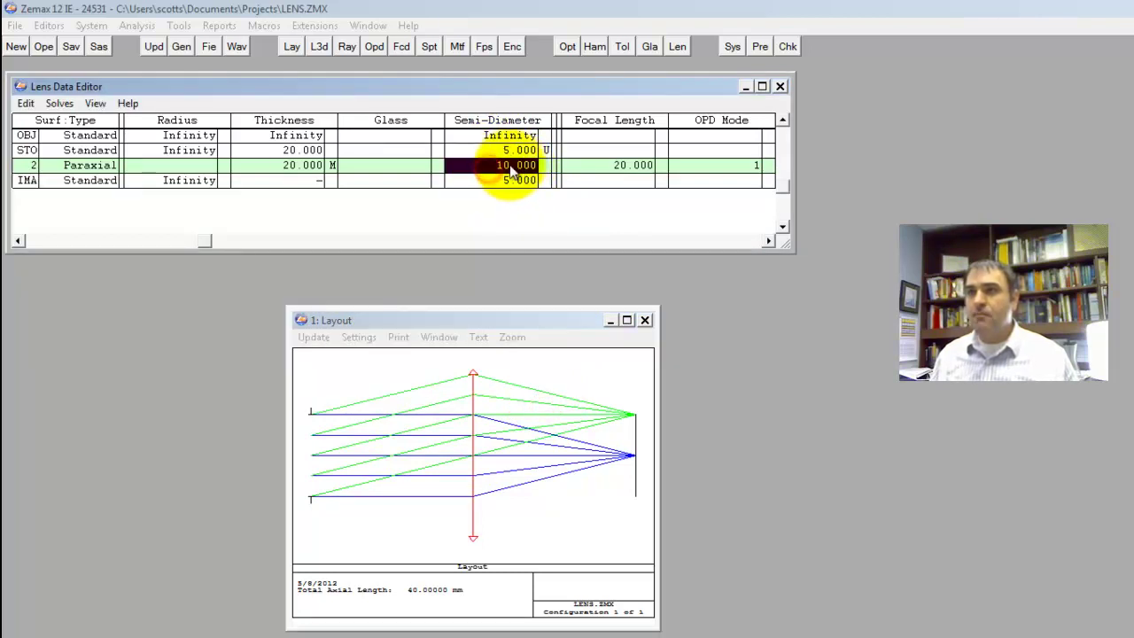
left_click(483, 448)
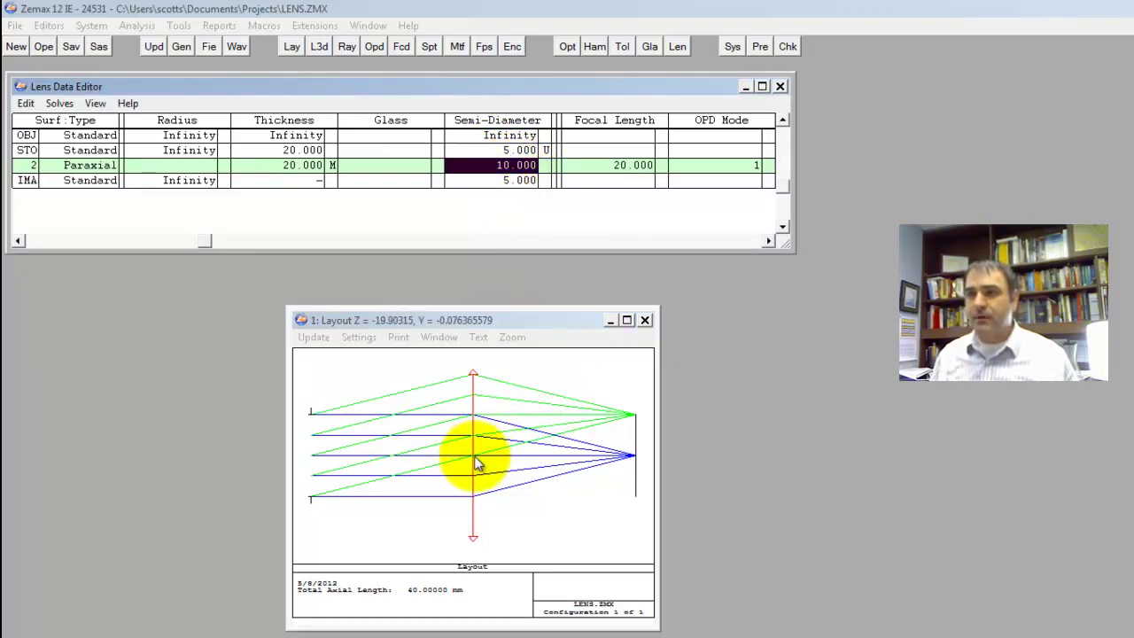
left_click_drag(475, 459, 477, 382)
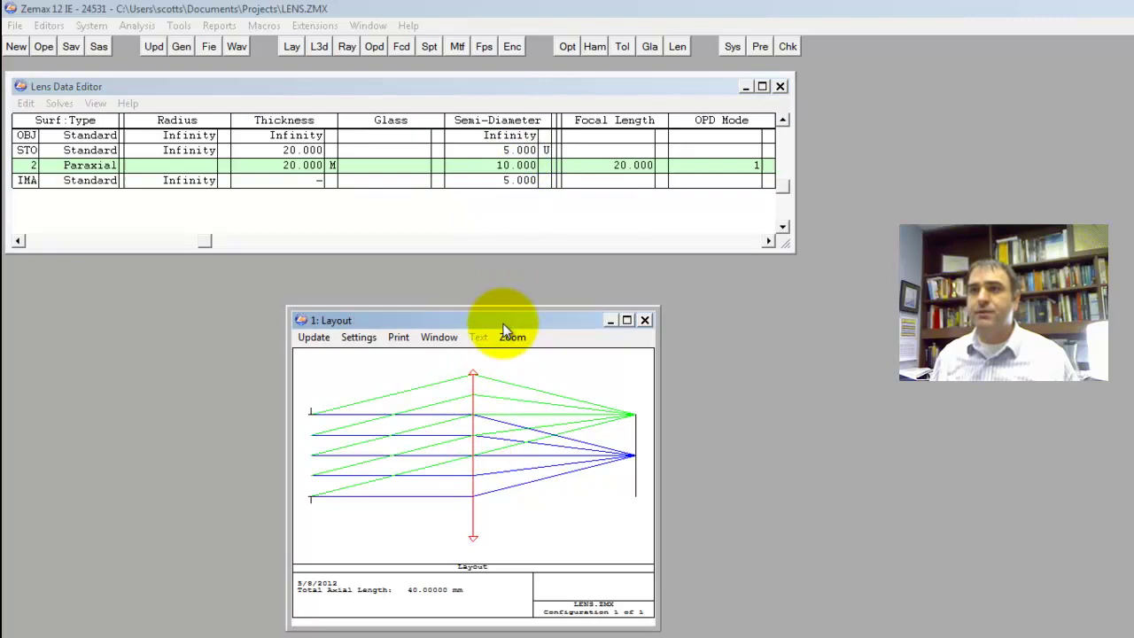
left_click_drag(506, 324, 222, 281)
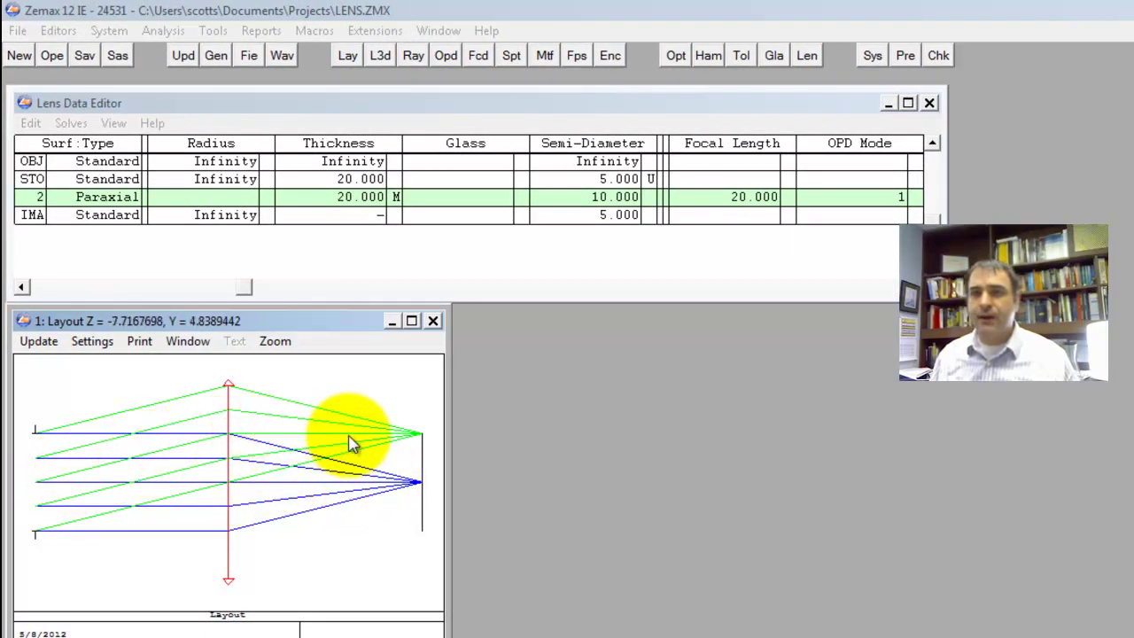
right_click(324, 453)
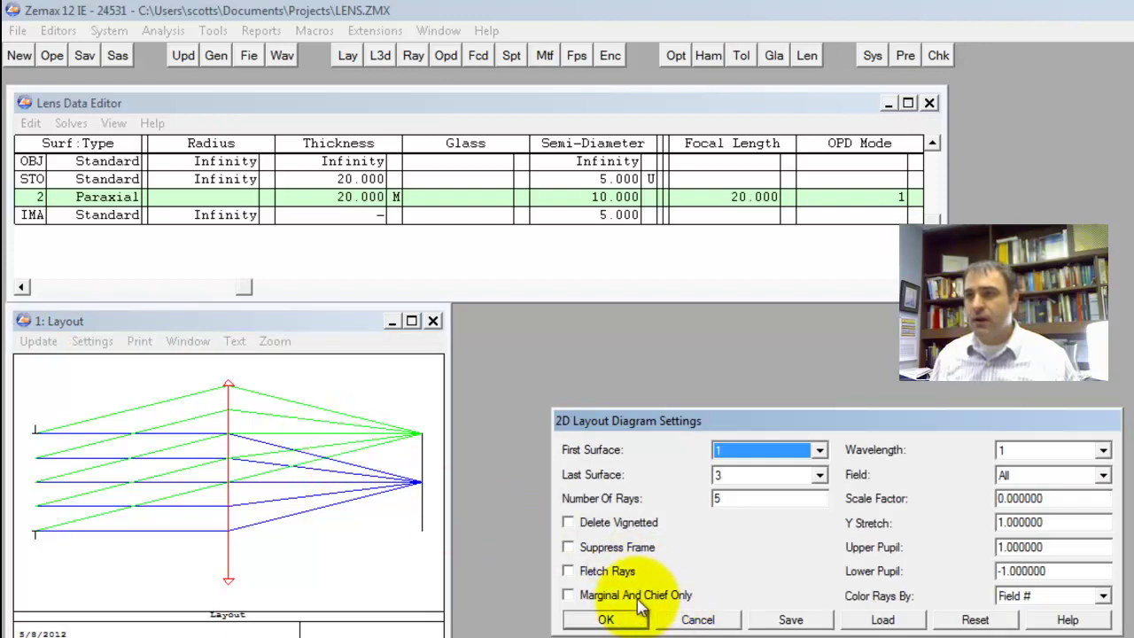
left_click(571, 595)
left_click(606, 619)
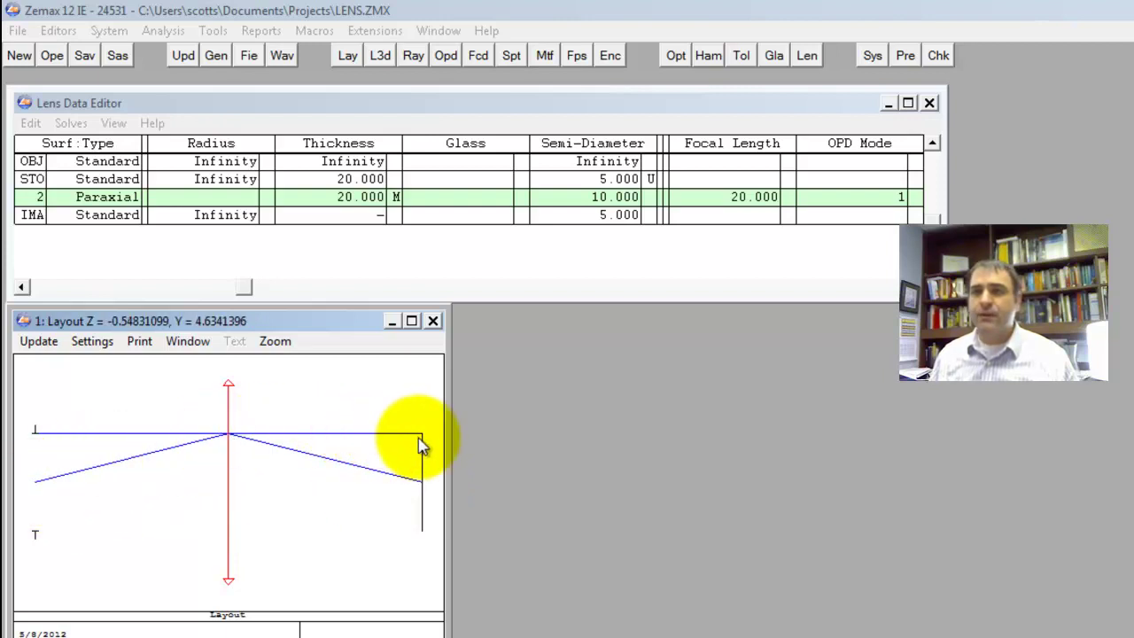
right_click(337, 463)
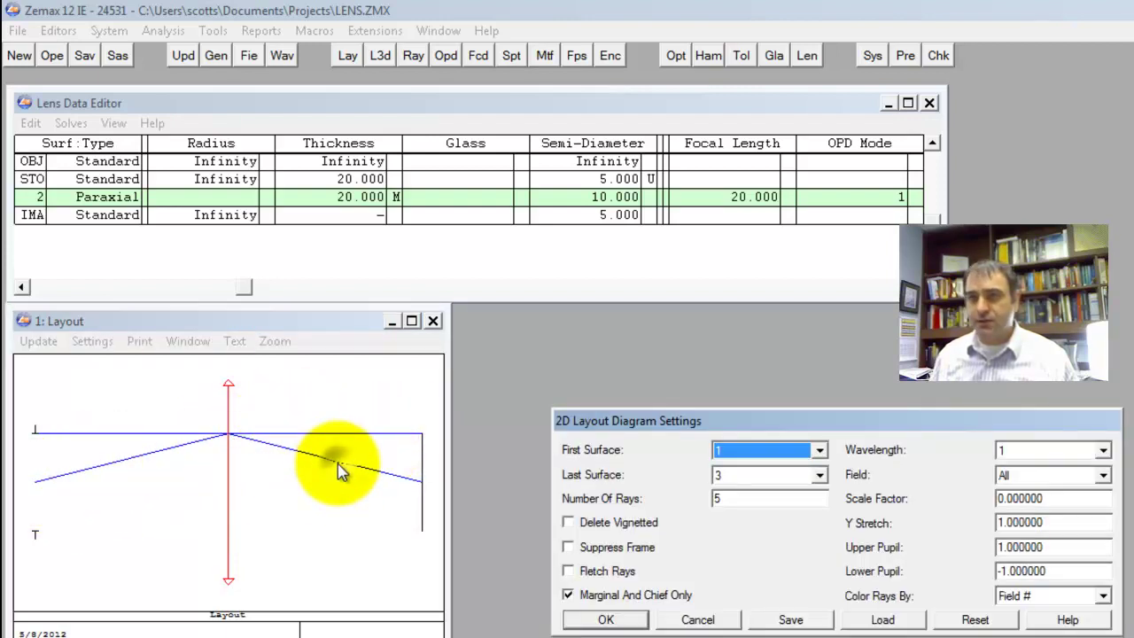
left_click(592, 594)
left_click(603, 620)
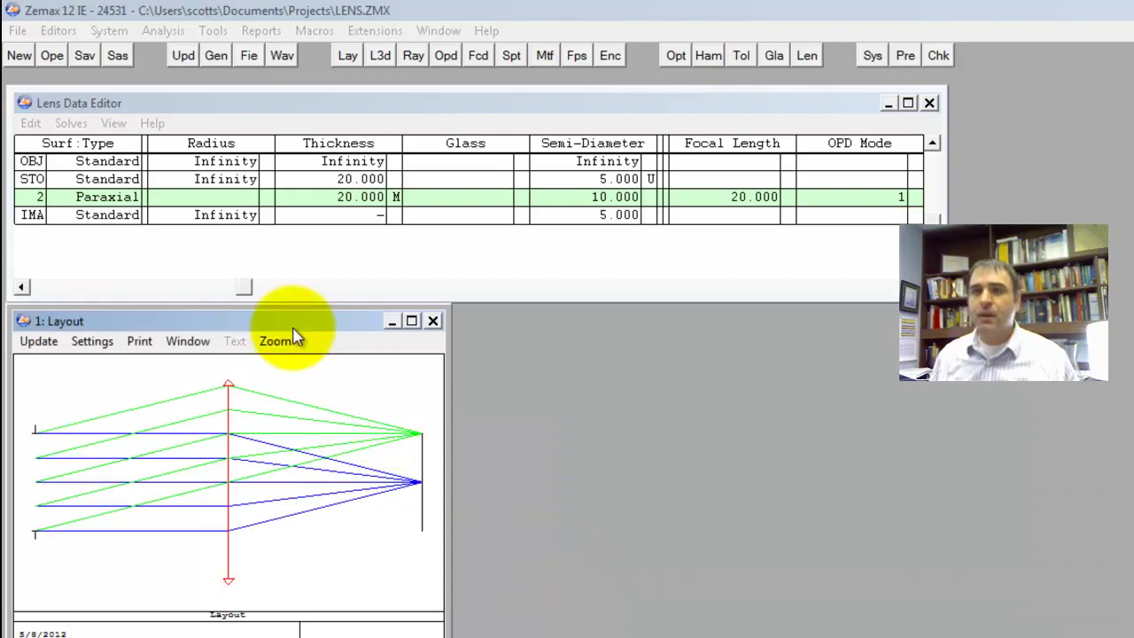
Step: Insert a new surface 1 ahead of the stop
left_click(335, 180)
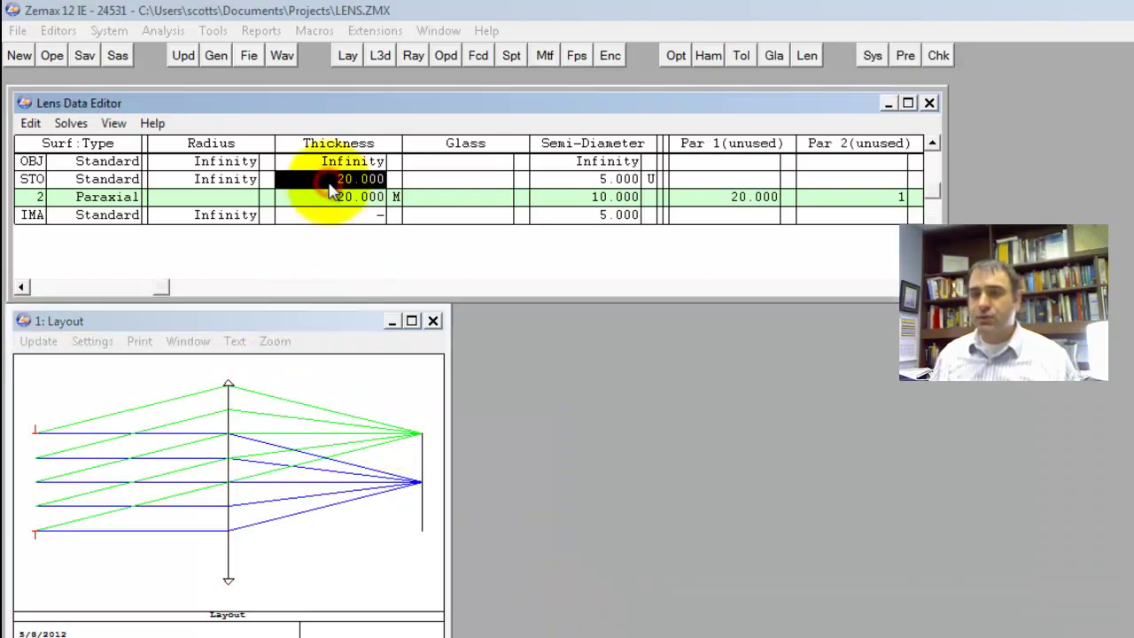
key("Insert")
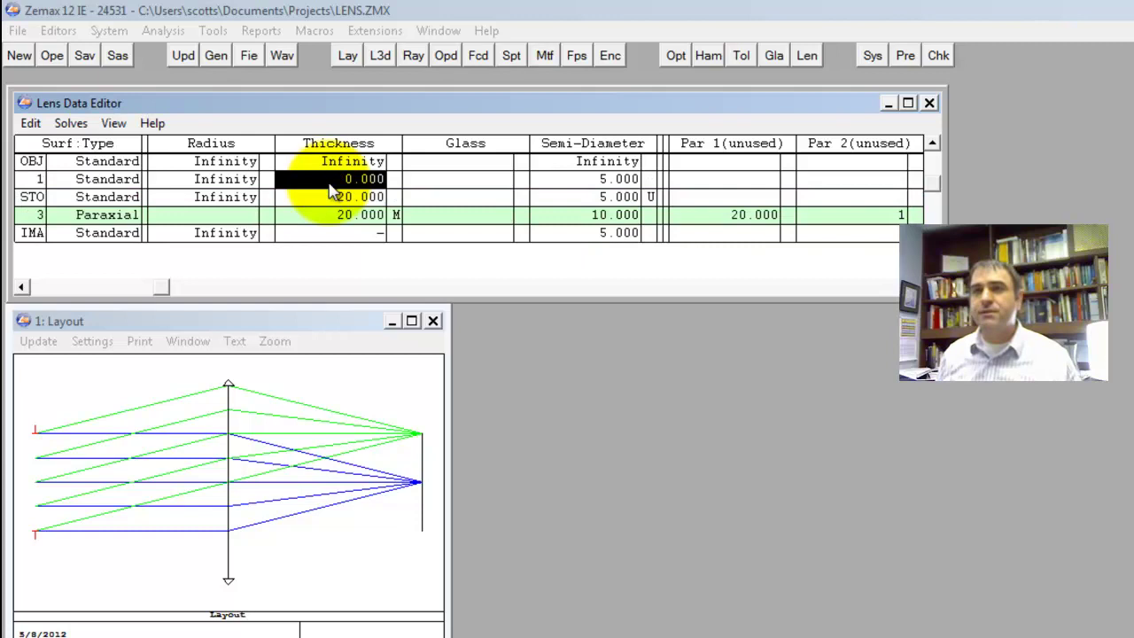
left_click(226, 181)
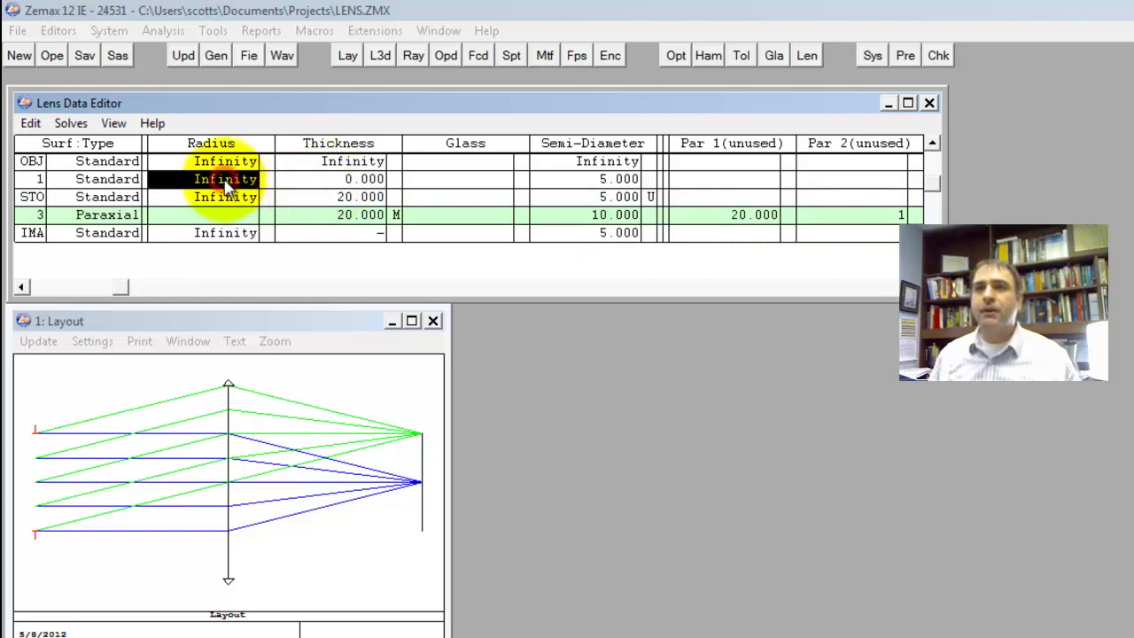
Step: Make surface 1 a Paraxial lens with focal length 100
double_click(106, 181)
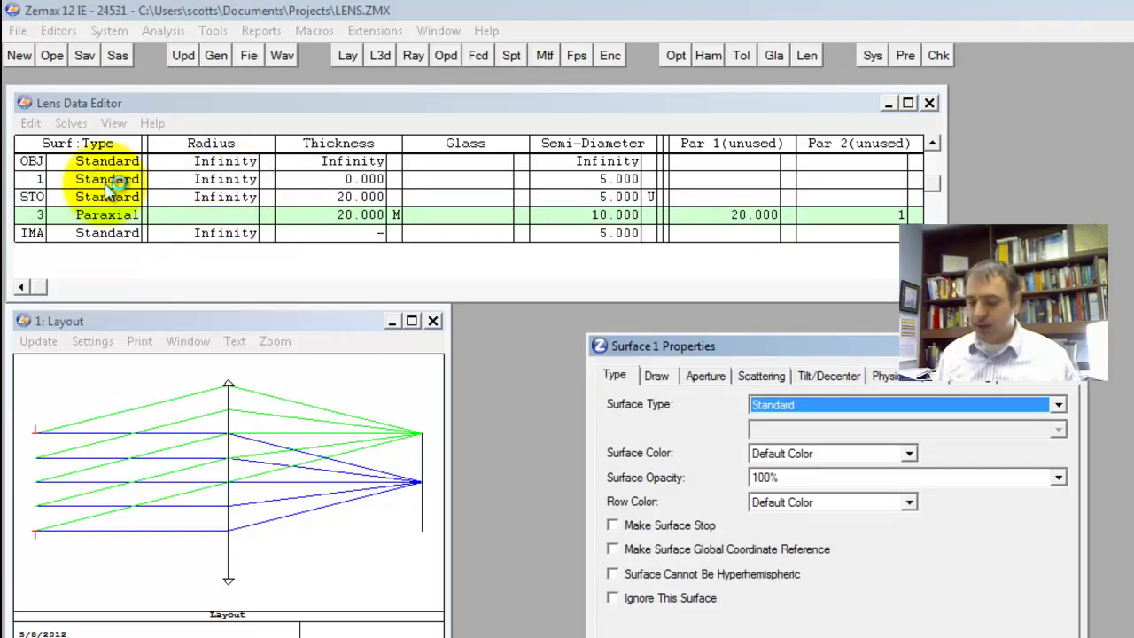
left_click(1058, 405)
scroll(1061, 434, "up", 1)
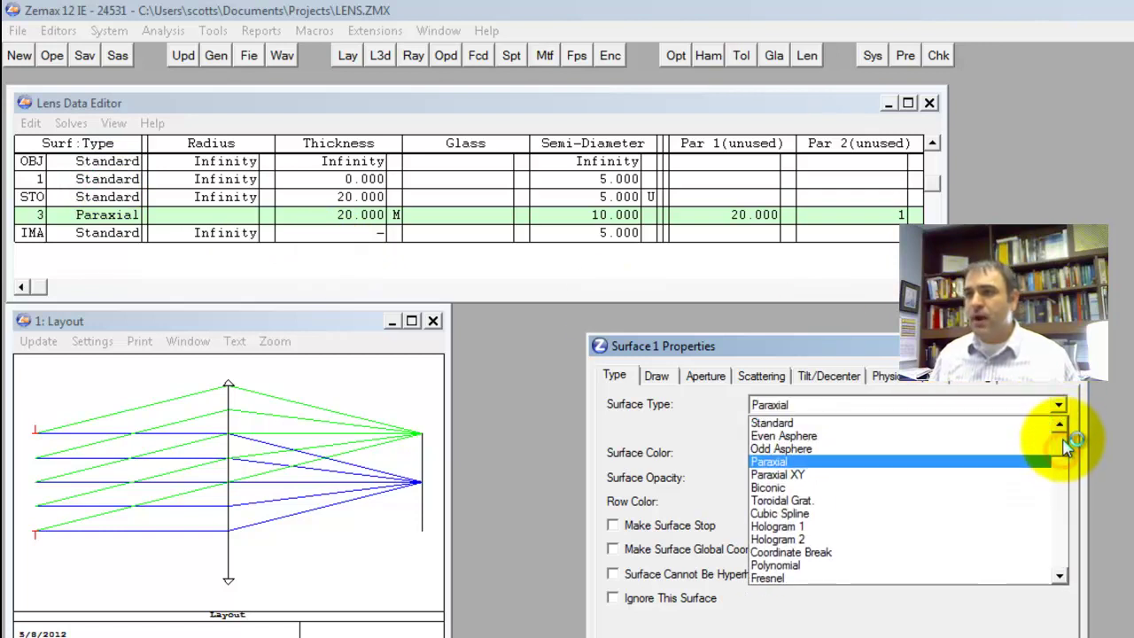
scroll(1062, 450, "down", 2)
scroll(1063, 449, "up", 2)
left_click(764, 474)
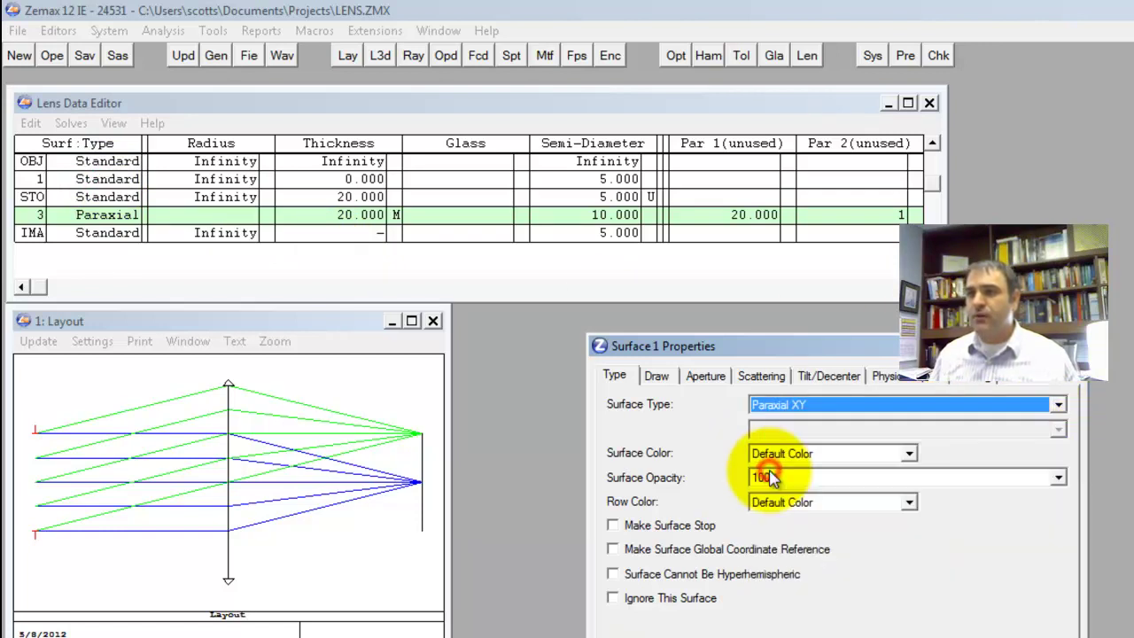
left_click(773, 405)
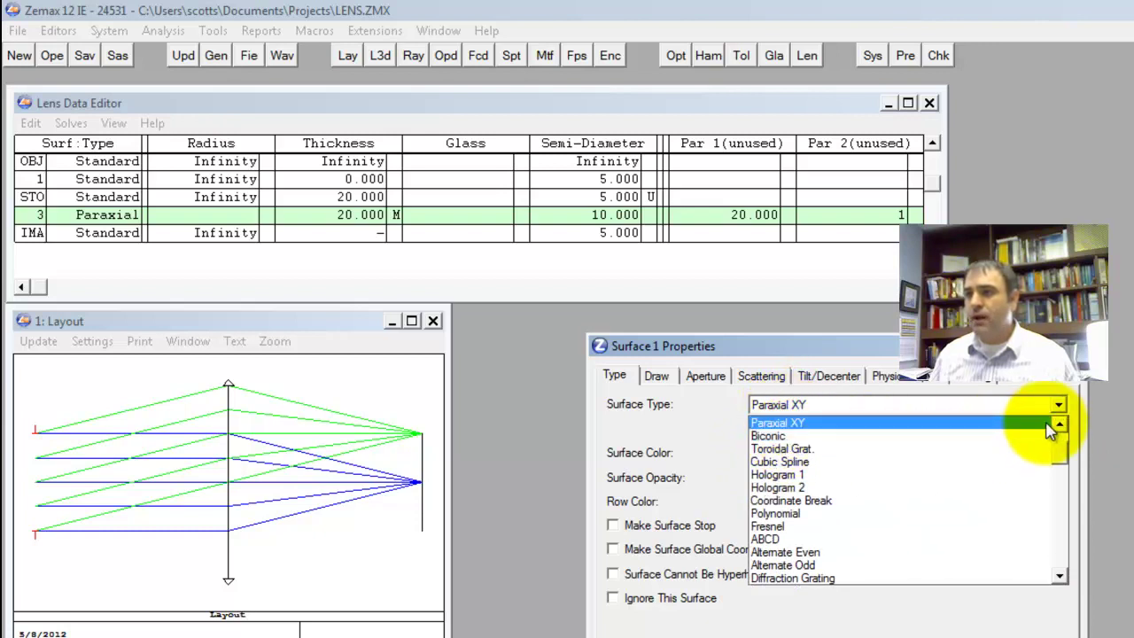
left_click(1060, 424)
left_click(806, 449)
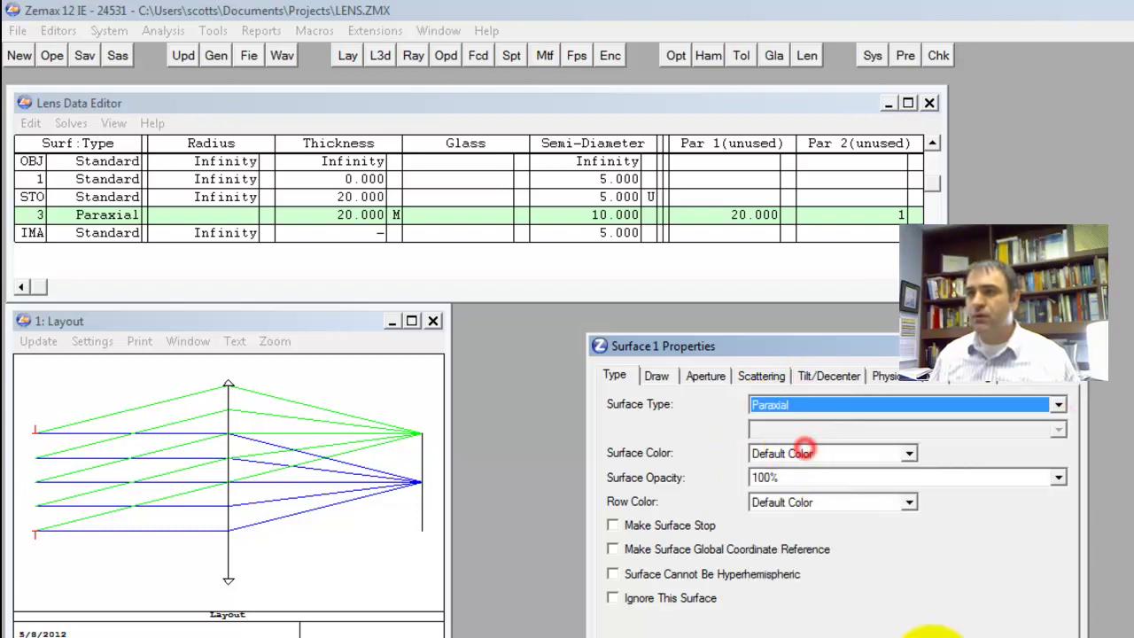
key("Return")
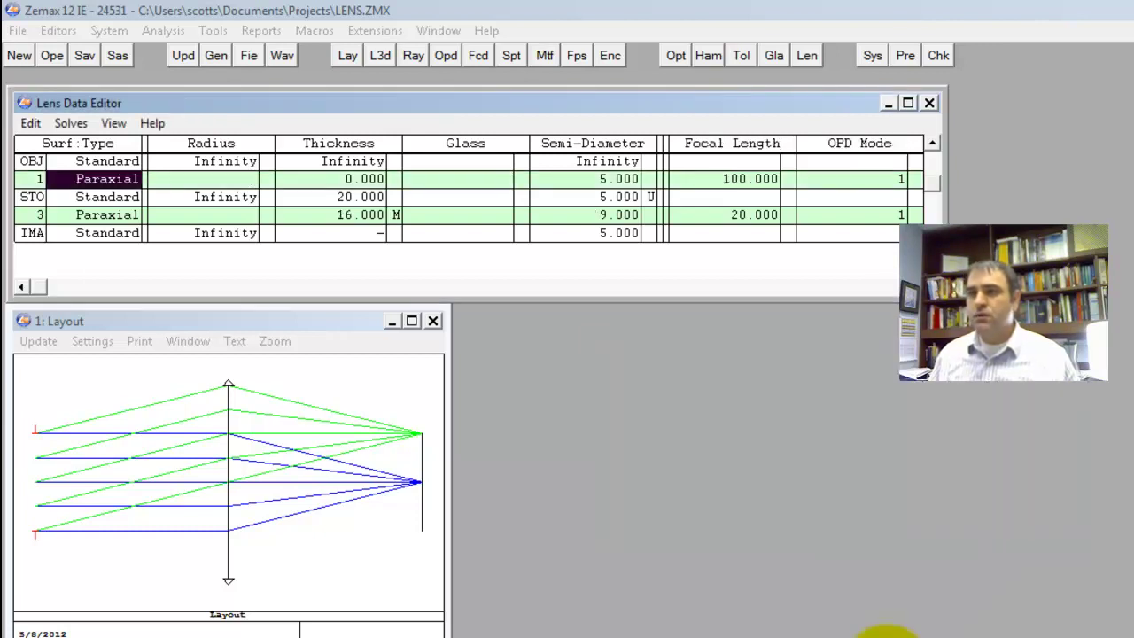
Step: Set the object distance and surface 1 thickness to 20
left_click(372, 196)
left_click(376, 179)
left_click(377, 180)
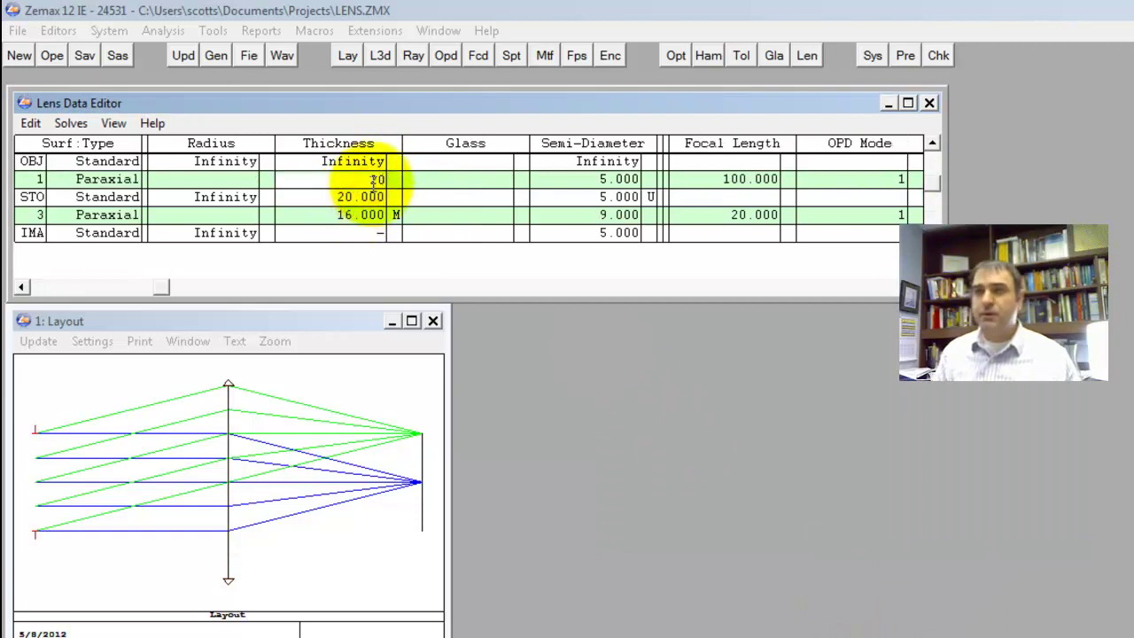
key("Up")
type("20")
key("Return")
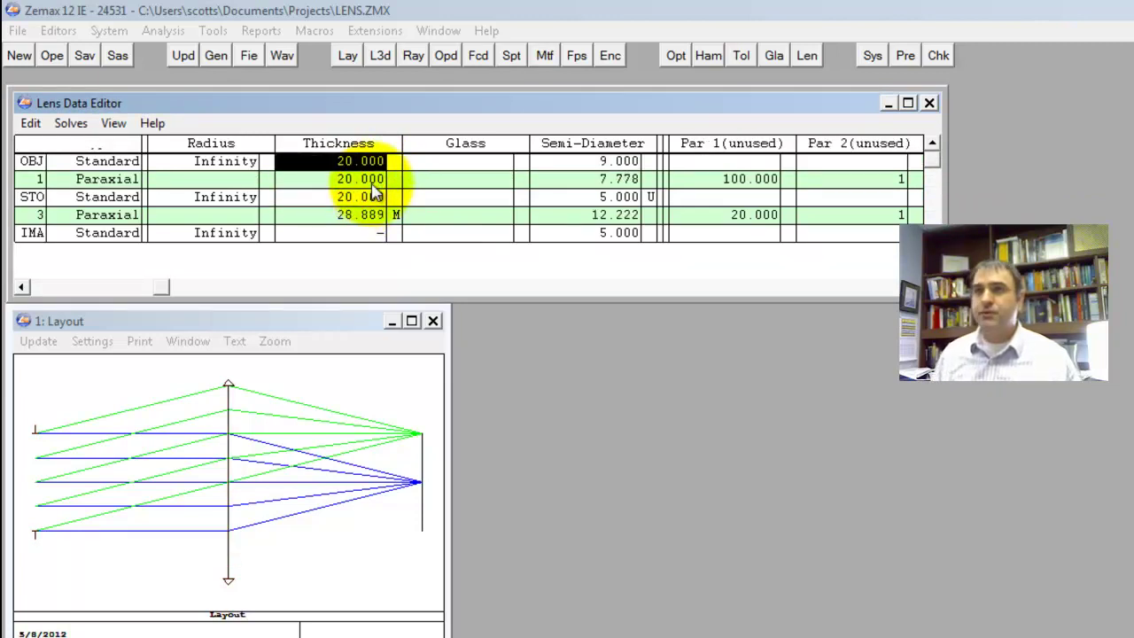
double_click(319, 388)
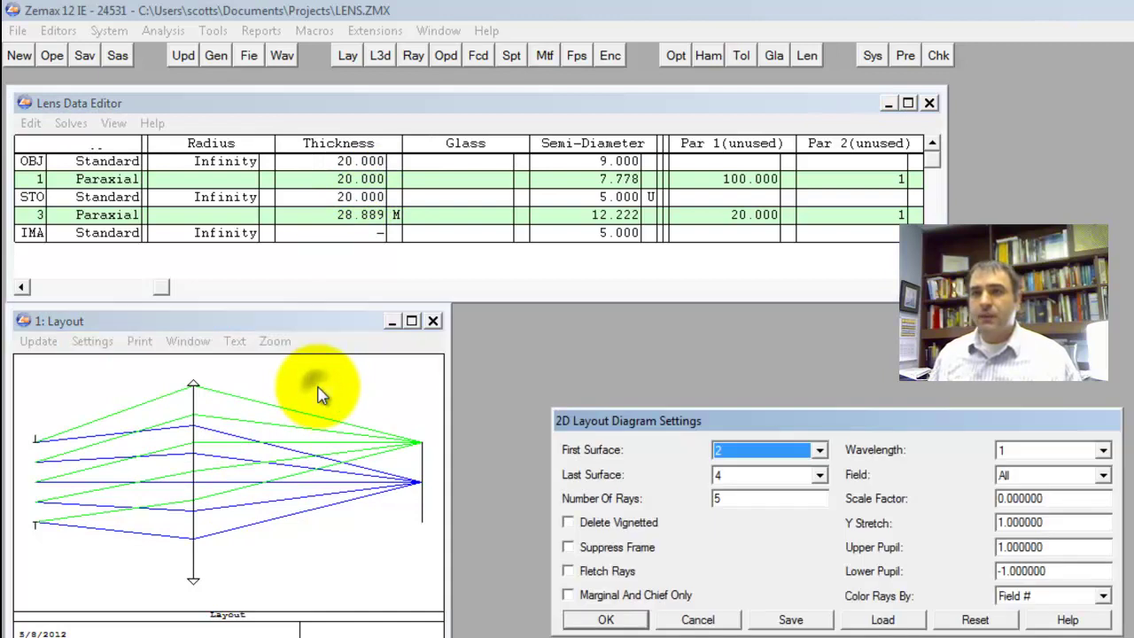
Step: Set the layout's First Surface to the object (0) and redraw the plot
left_click(746, 449)
left_click(746, 469)
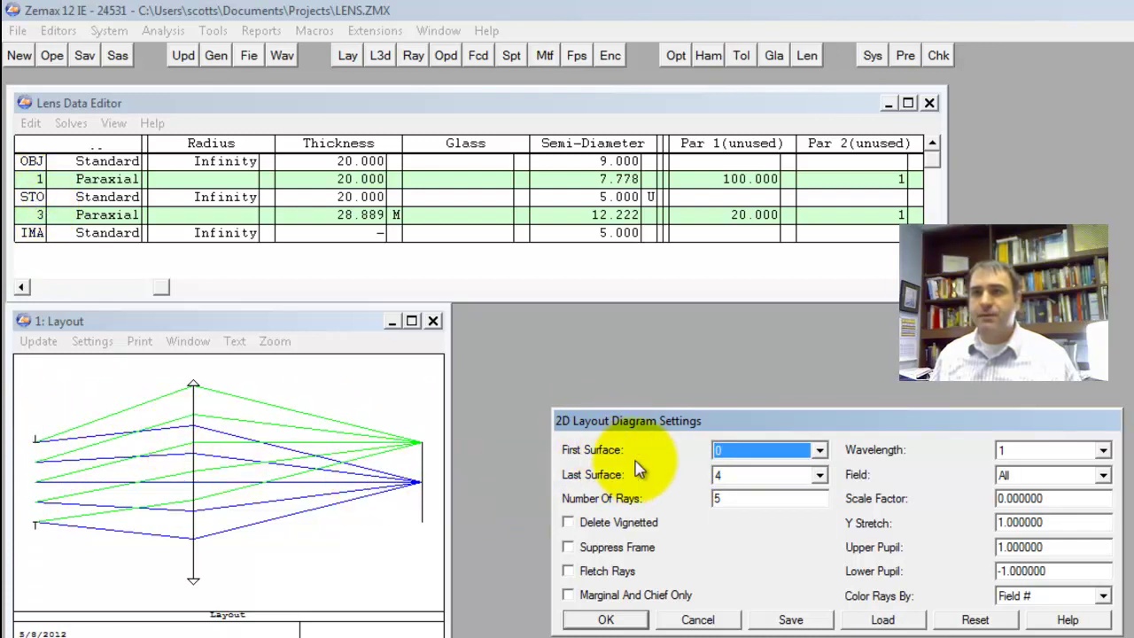
left_click(708, 619)
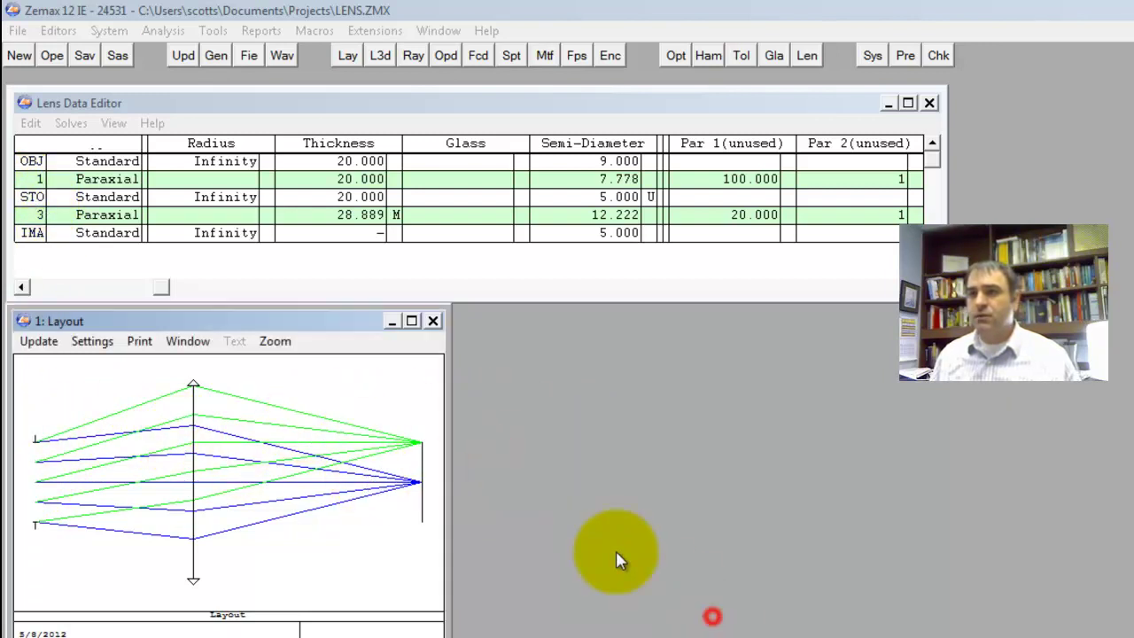
left_click(89, 352)
left_click(819, 450)
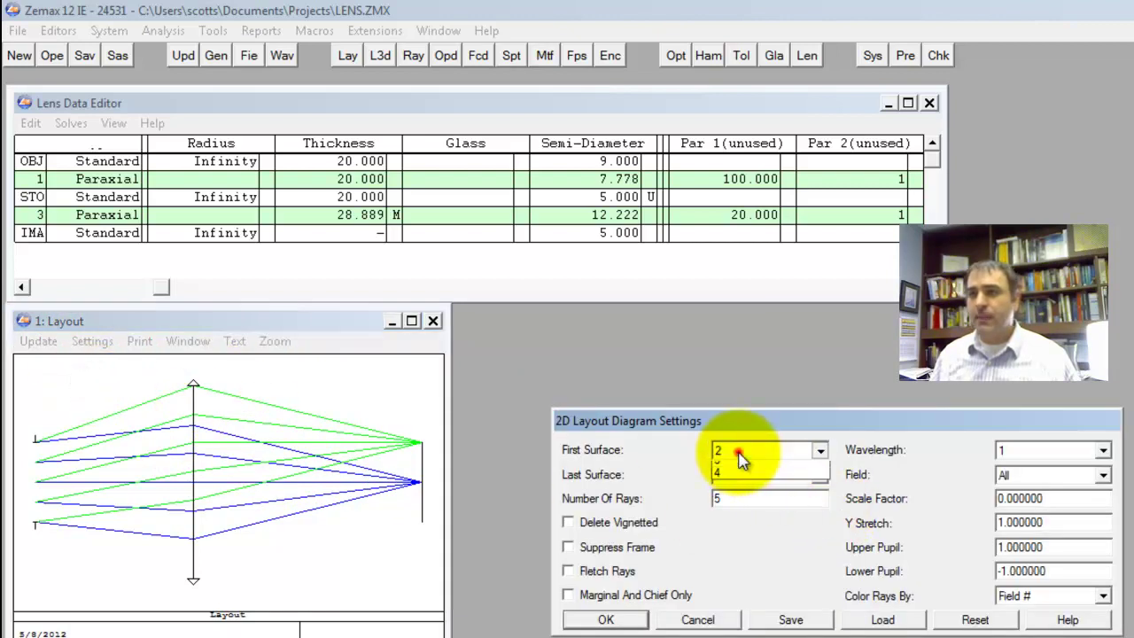
left_click(735, 466)
left_click(606, 619)
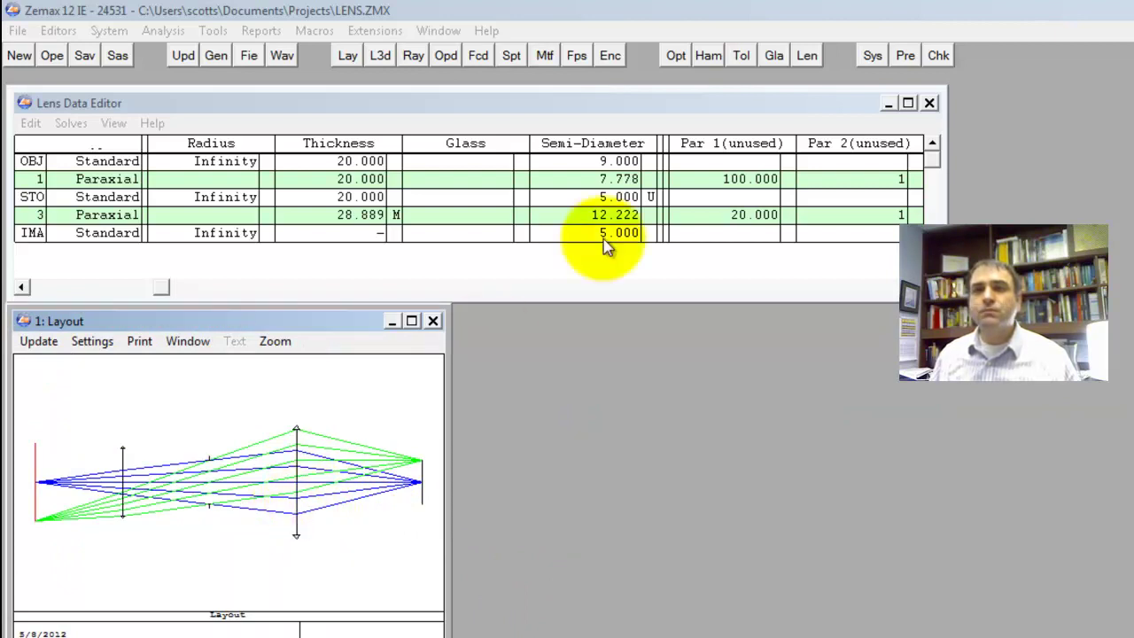
Step: Change surface 1's focal length to 20 and refresh the layout
left_click(729, 180)
type("30")
key("Return")
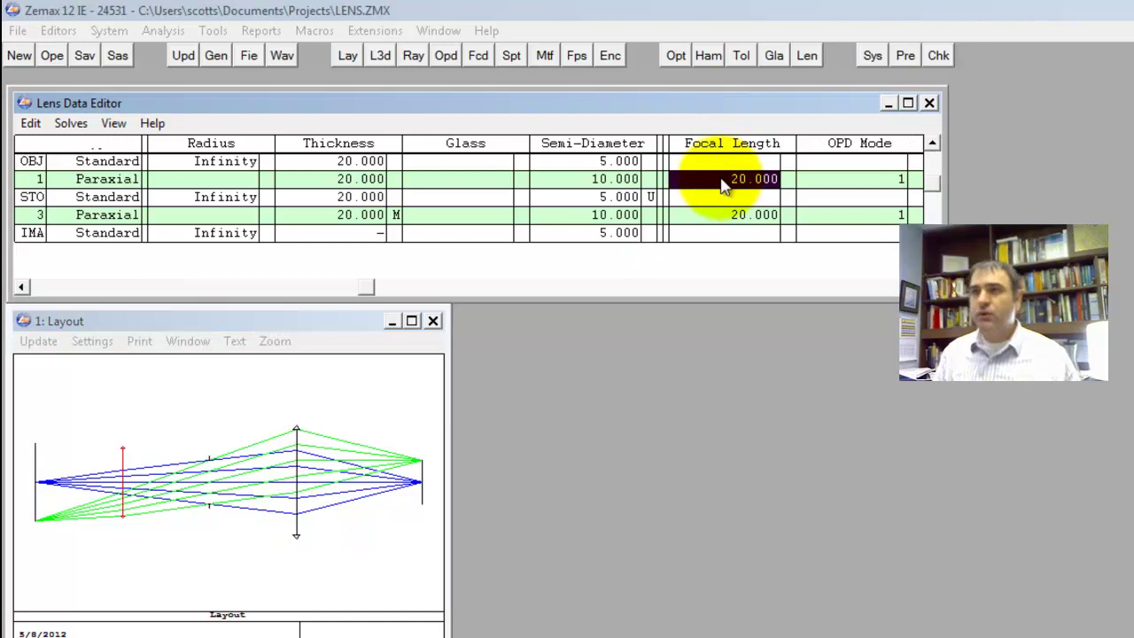
left_click(300, 451)
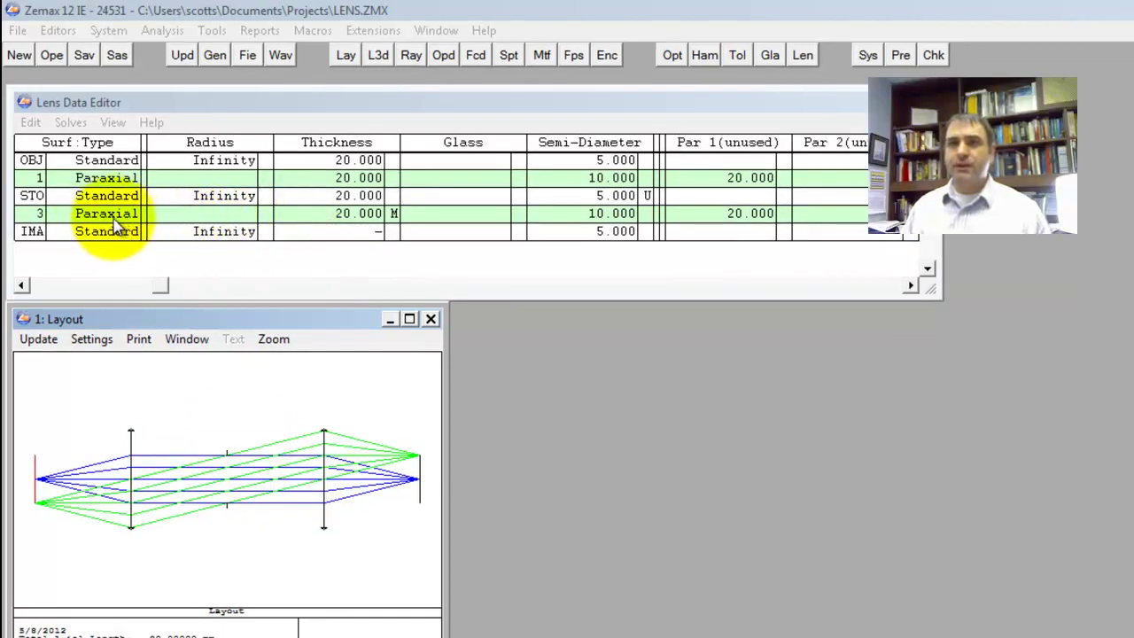
Step: Insert two surfaces before the image and make surface 3's thickness Fixed
left_click(111, 217)
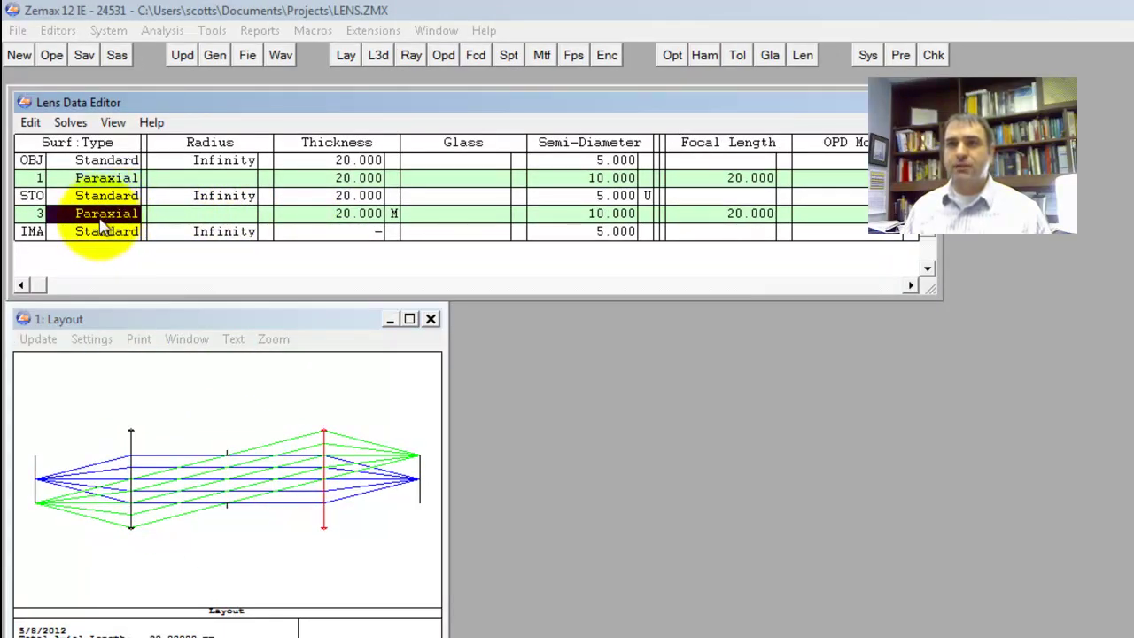
left_click(109, 232)
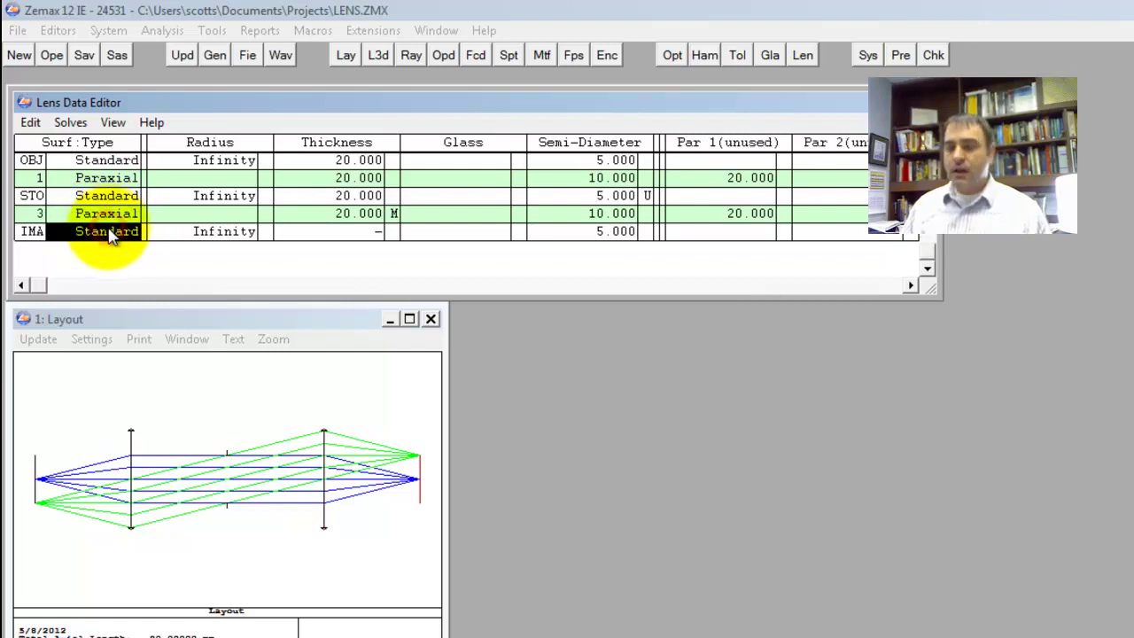
key("Insert")
key("Insert")
left_click(334, 215)
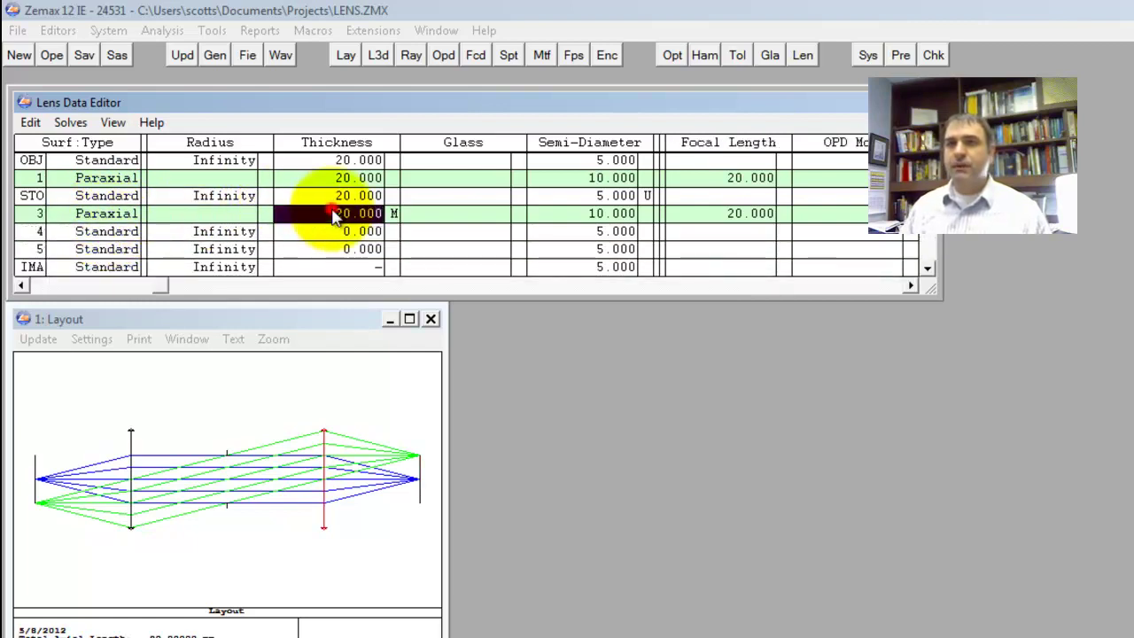
right_click(335, 217)
key("f")
key("Return")
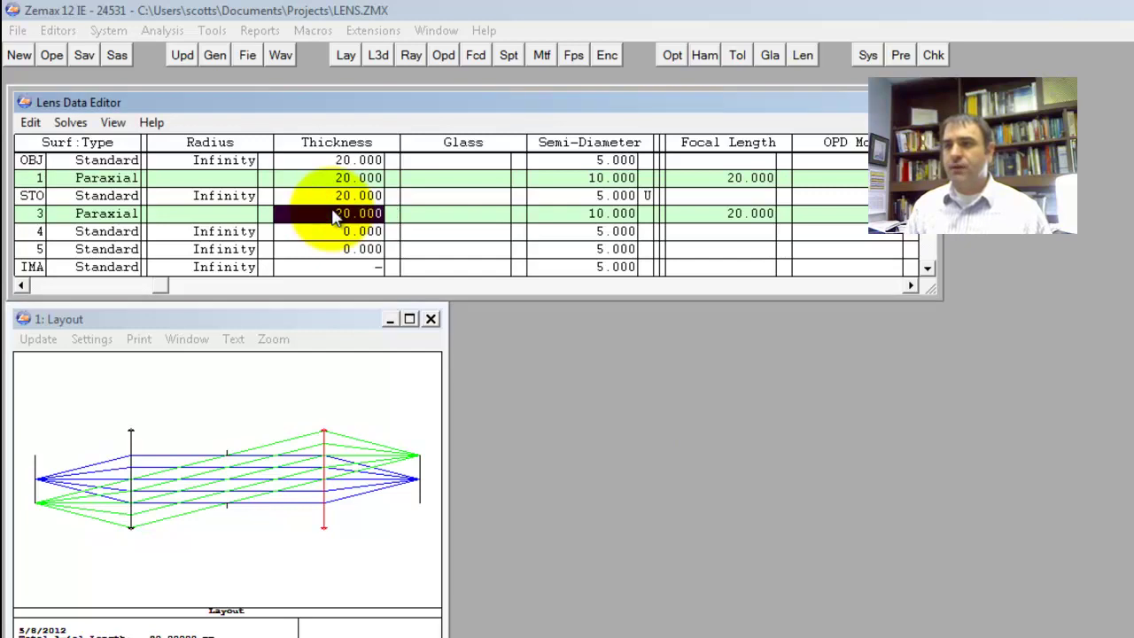
Step: Insert the Edmund Optics 65552 doublet (EFL 20) from the stock catalog at surface 4
left_click(223, 231)
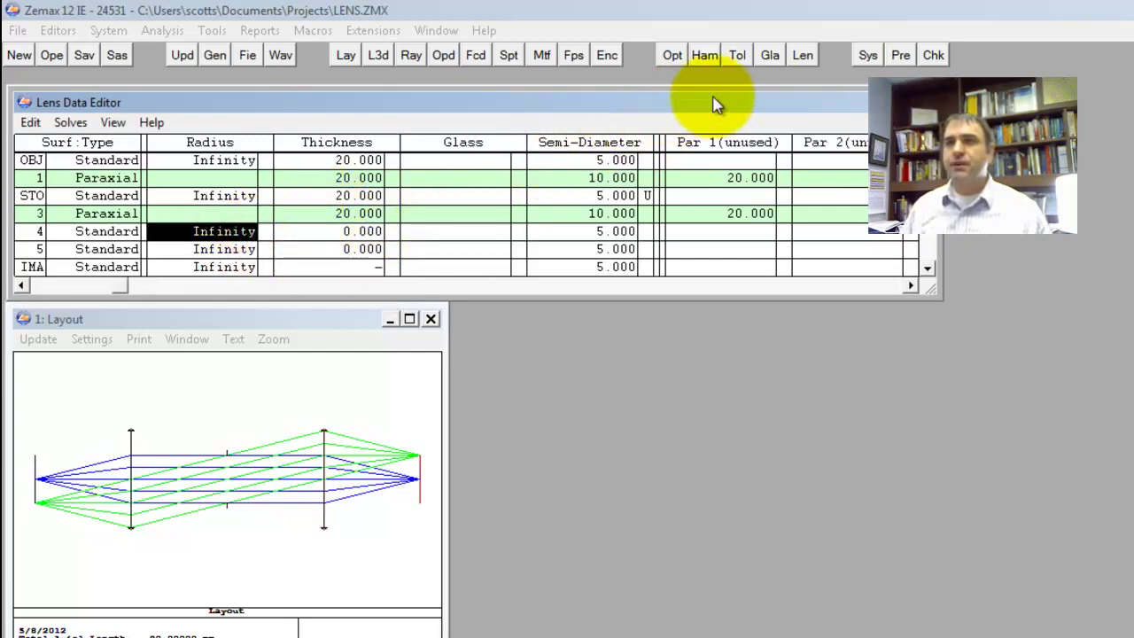
left_click(803, 57)
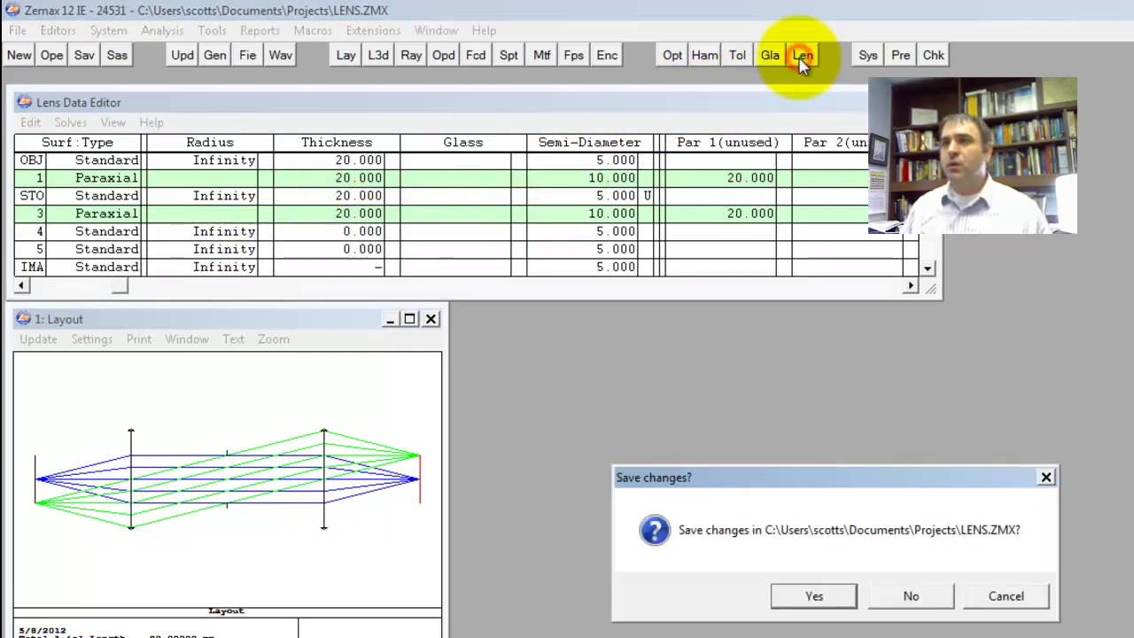
left_click(906, 595)
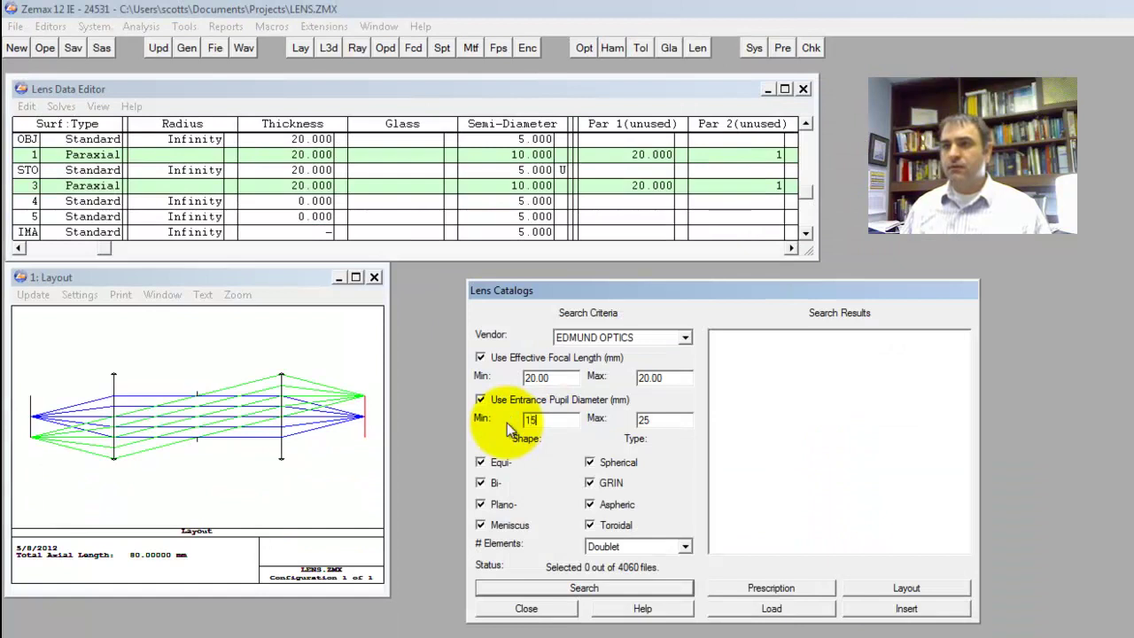
type("15")
key("Return")
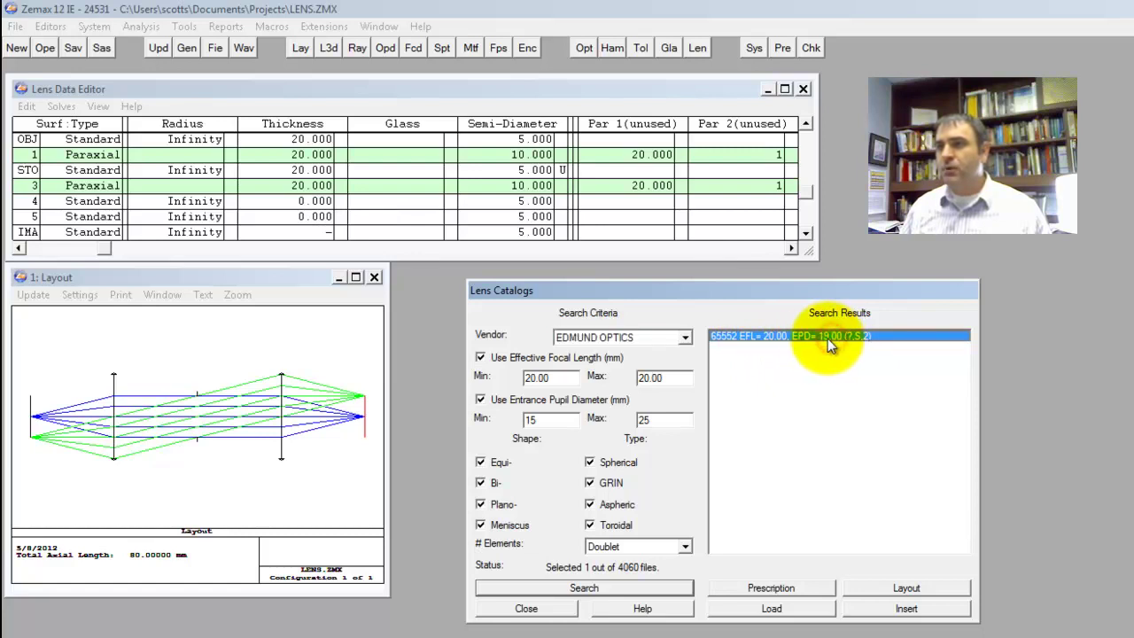
left_click(898, 590)
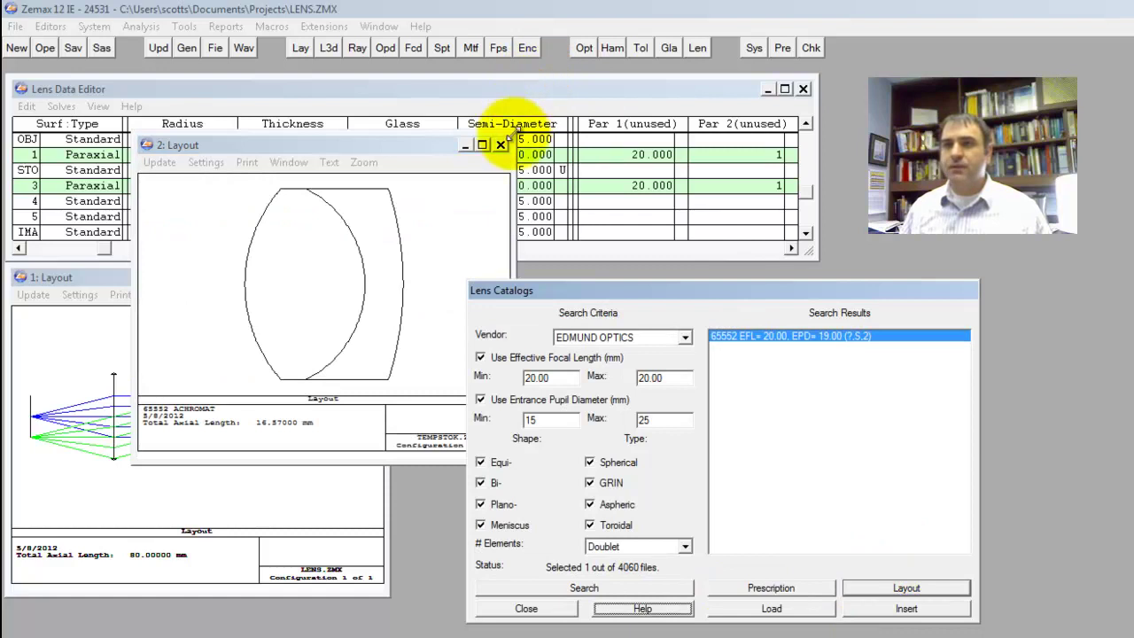
left_click(503, 146)
left_click(922, 609)
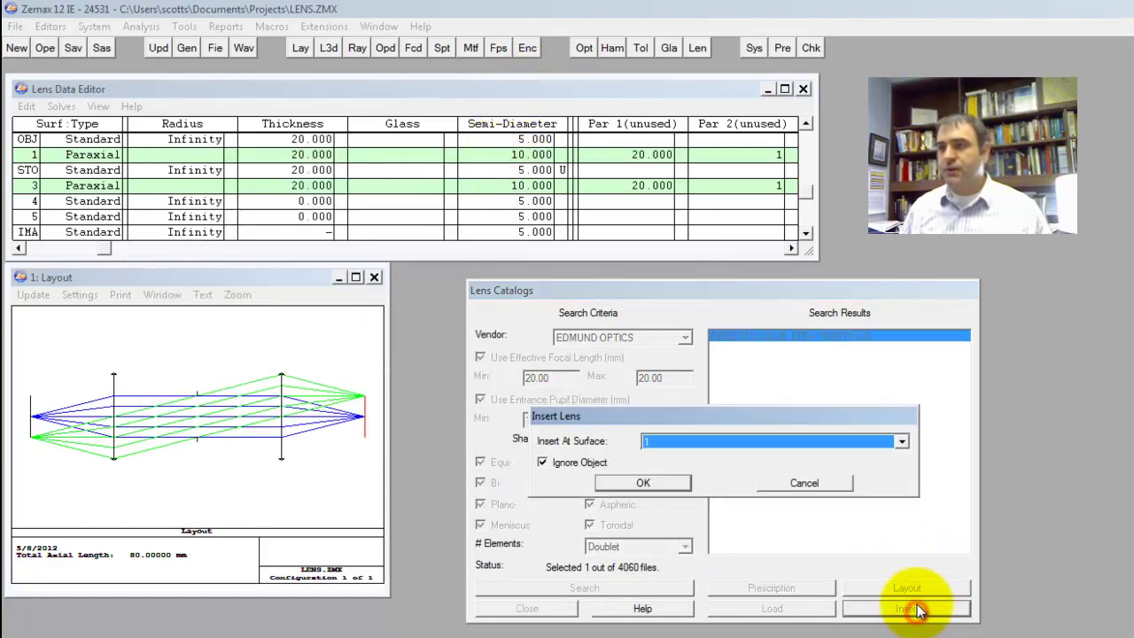
left_click(686, 446)
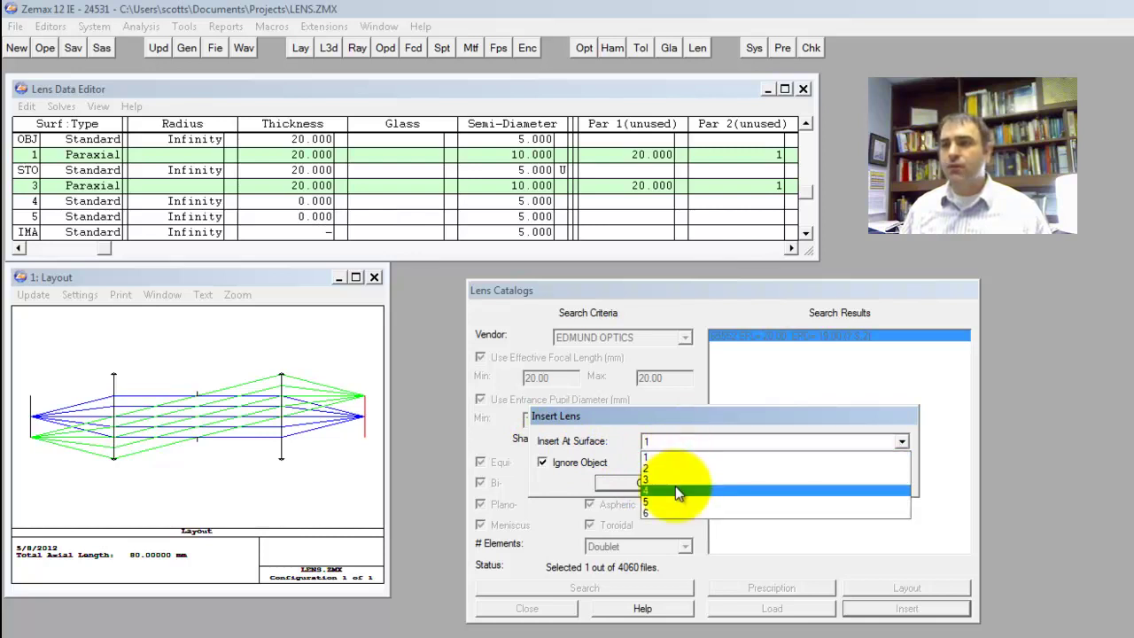
left_click(675, 486)
left_click(652, 489)
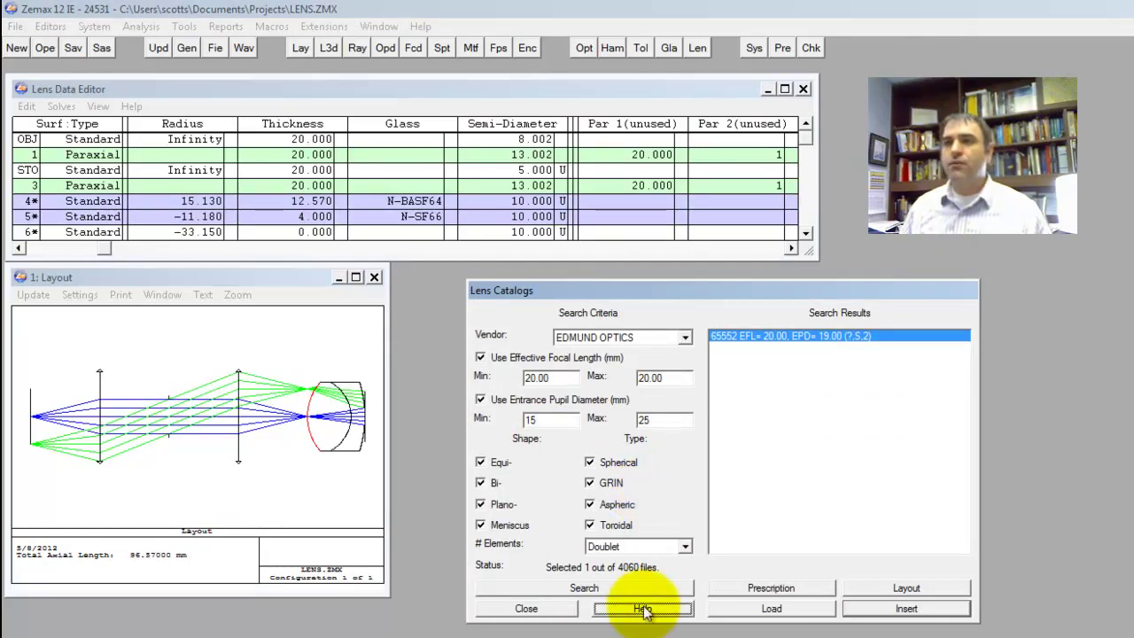
left_click(552, 609)
Step: Delete the rear paraxial lens and give surface 5's thickness a Marginal Ray Height solve
left_click(310, 186)
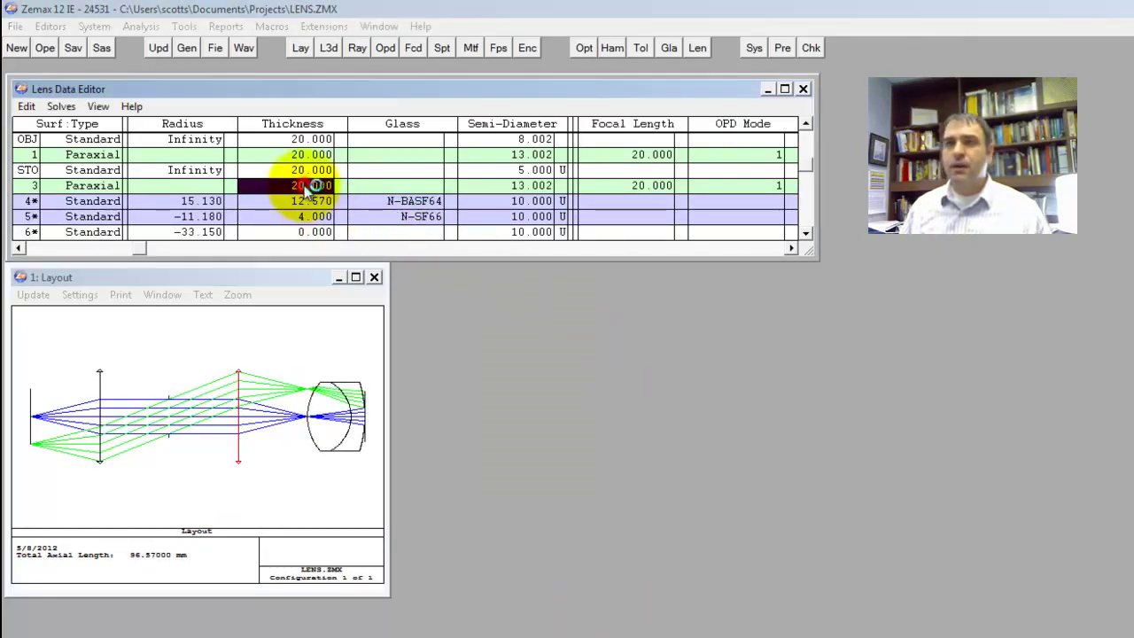
key("Delete")
key("Down")
key("Down")
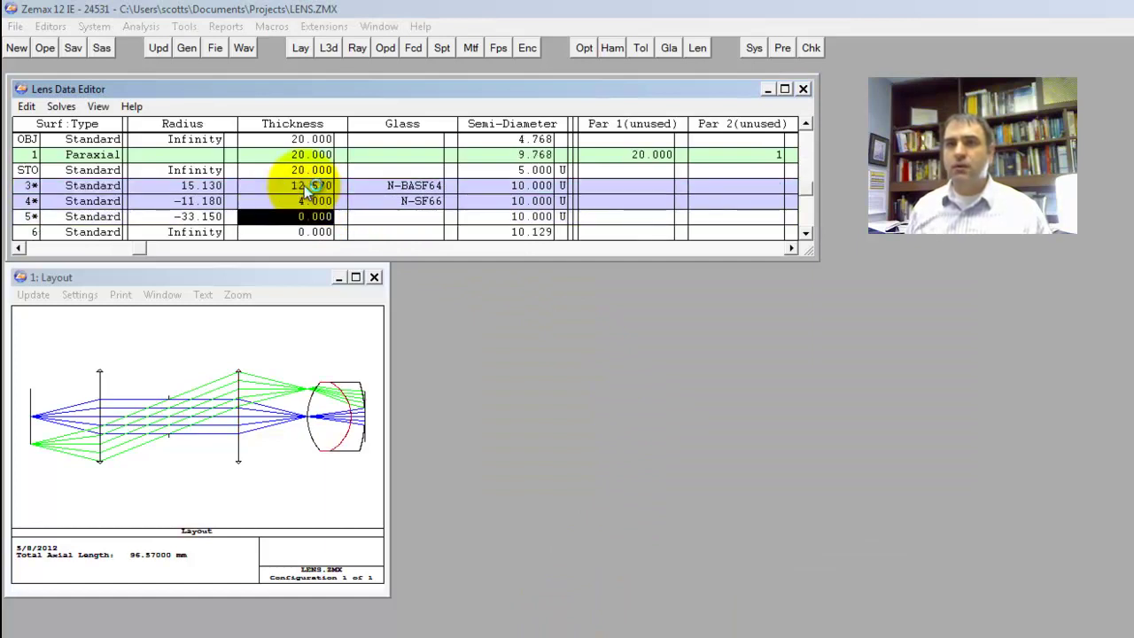
key("ctrl+z")
key("m")
key("Return")
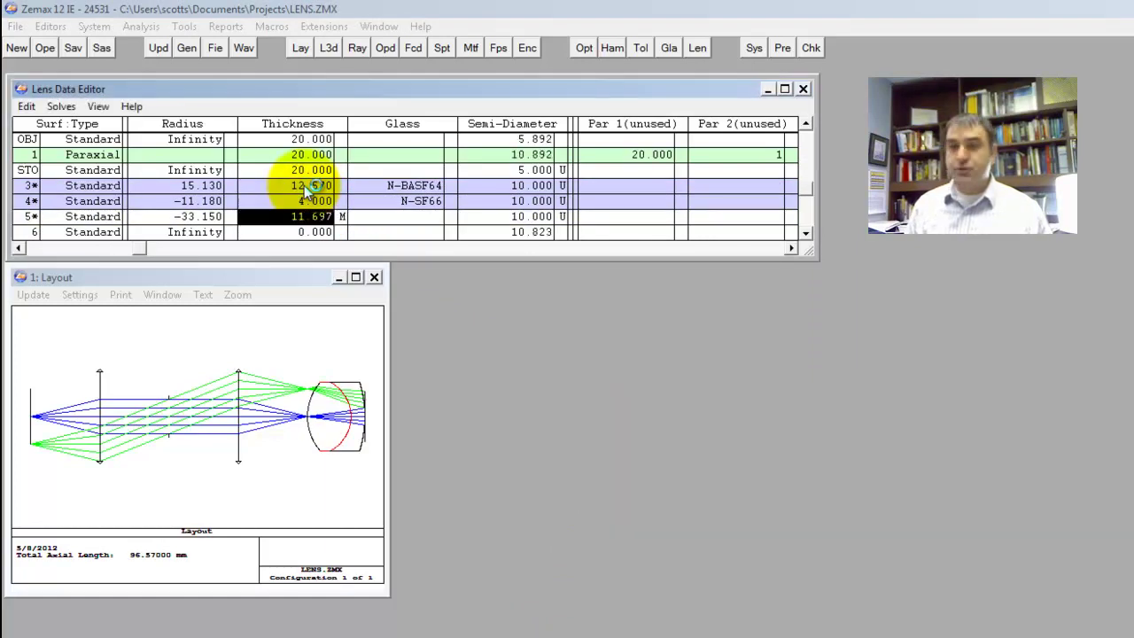
Step: Shorten the stop thickness to 15 and refresh the layout view
left_click(265, 431)
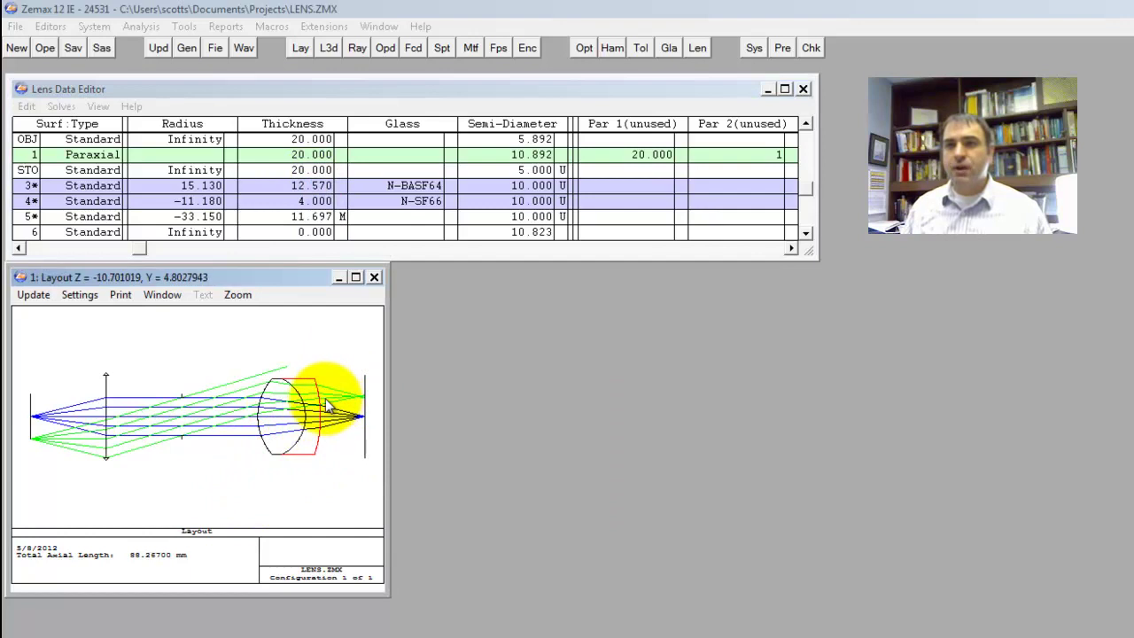
left_click_drag(299, 363, 372, 406)
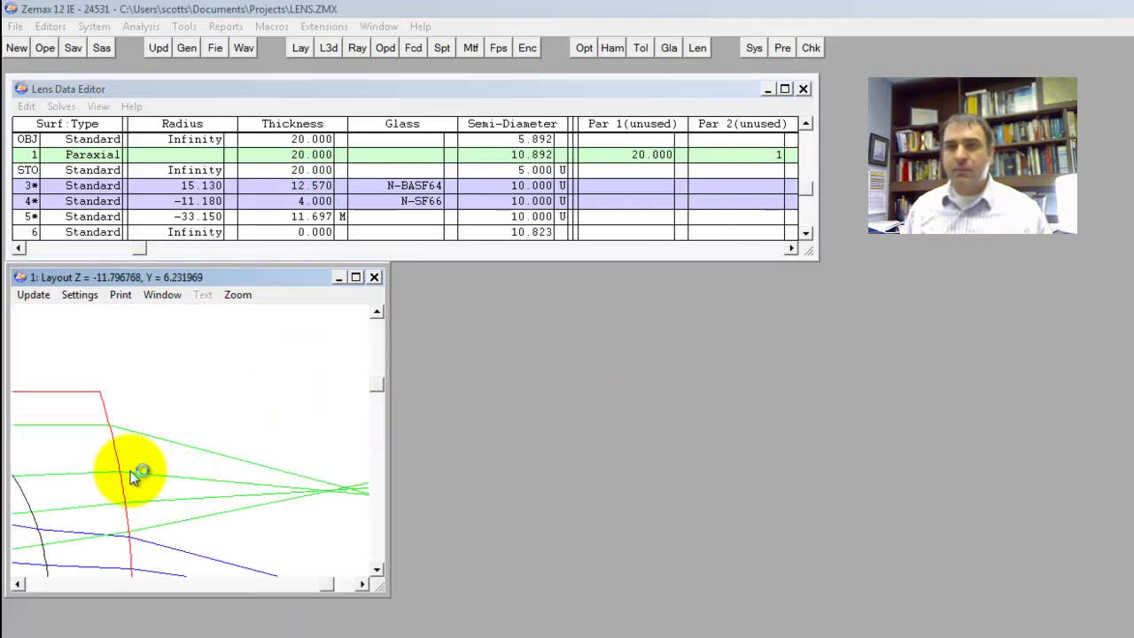
left_click(303, 170)
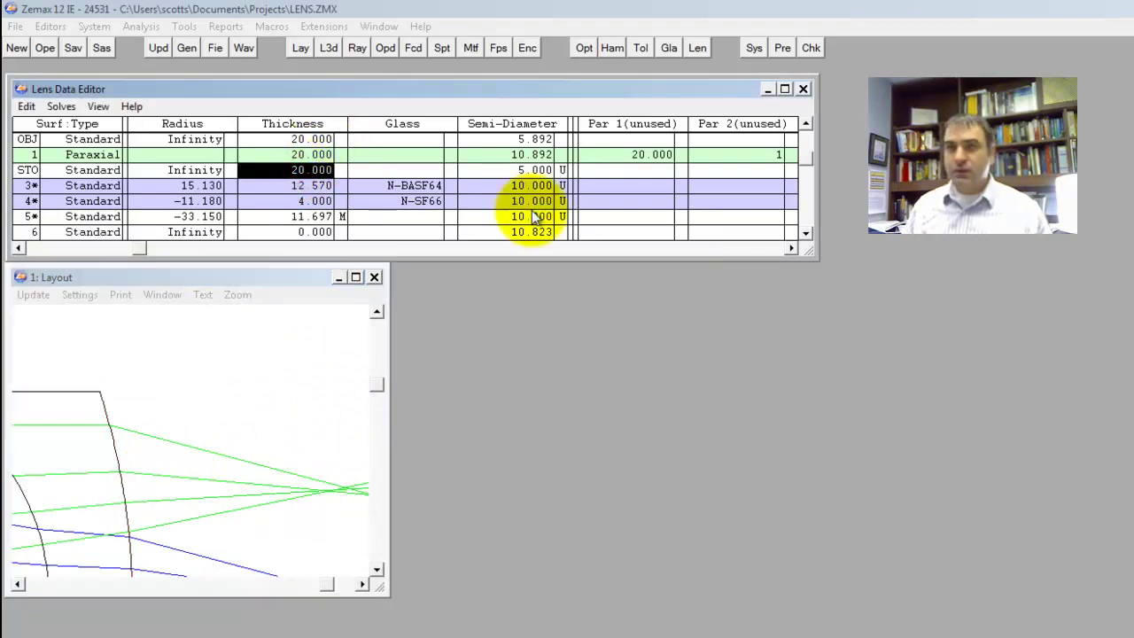
left_click(344, 399)
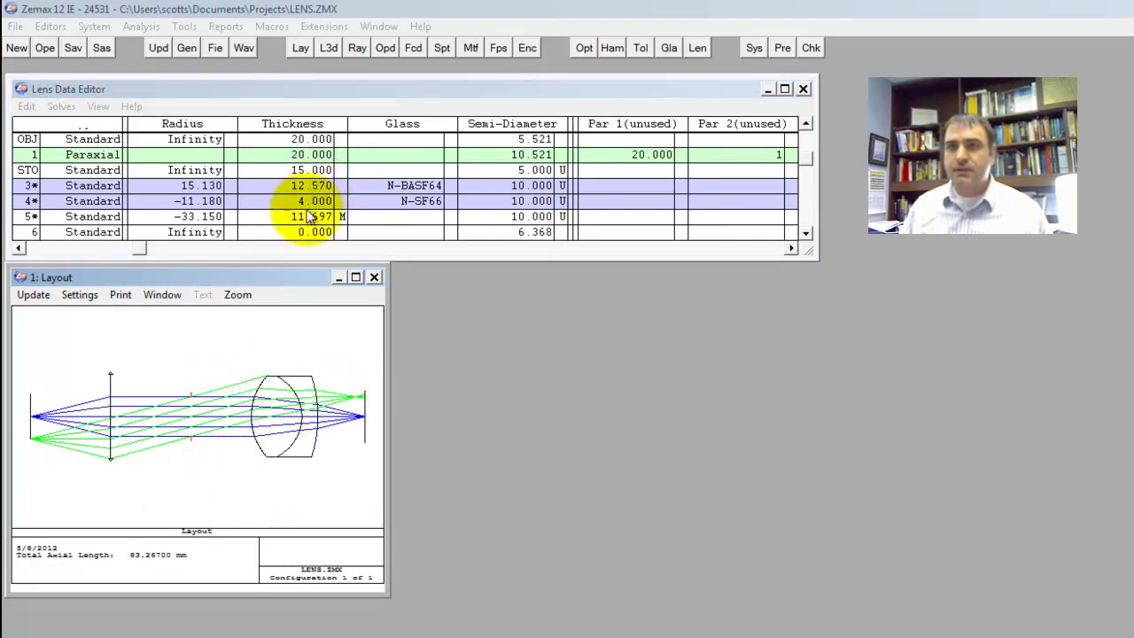
left_click(307, 170)
left_click(239, 409)
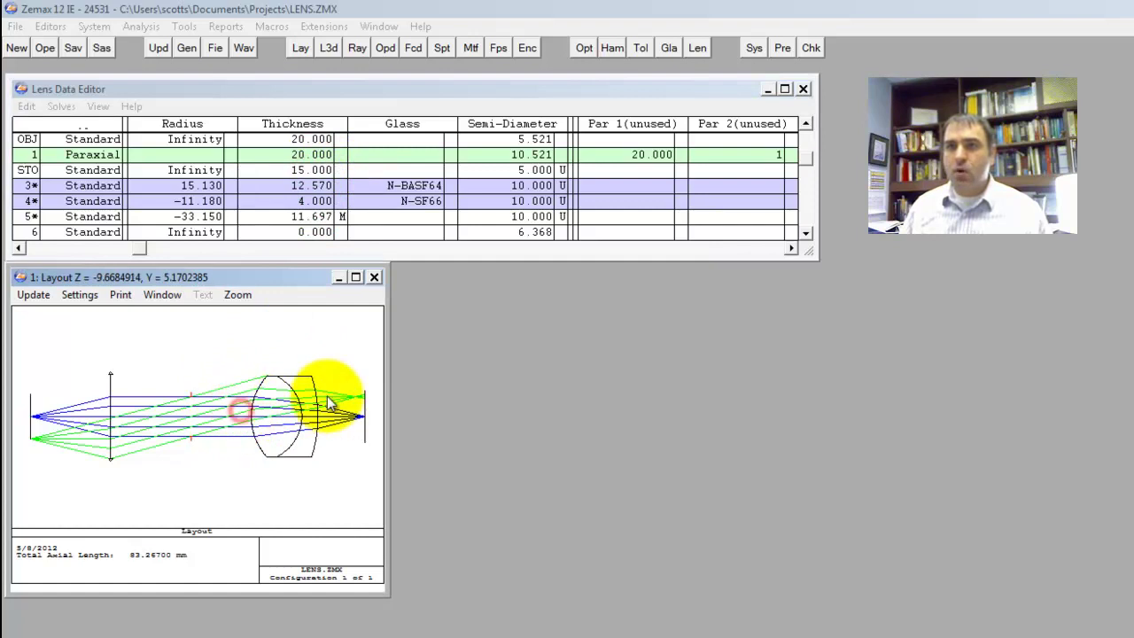
mouse_move(326, 403)
left_mouse_down()
mouse_move(265, 368)
mouse_move(157, 397)
mouse_move(125, 393)
left_mouse_up()
Step: Insert a surface above the paraxial lens and place the Edmund 65552 doublet at surface 1
left_click(186, 154)
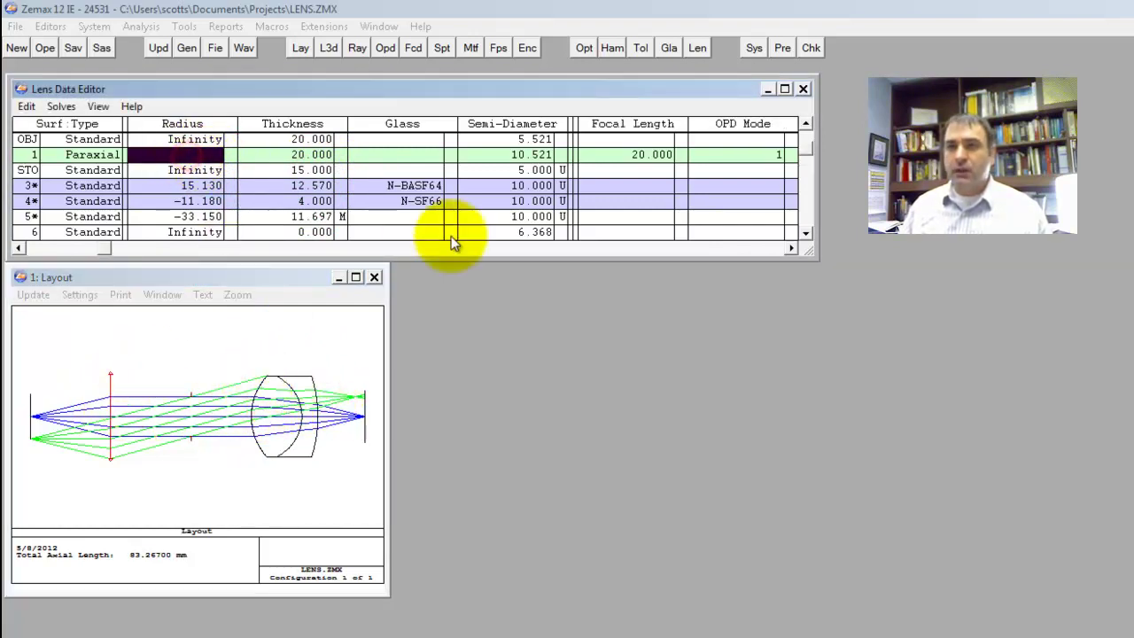
key("Insert")
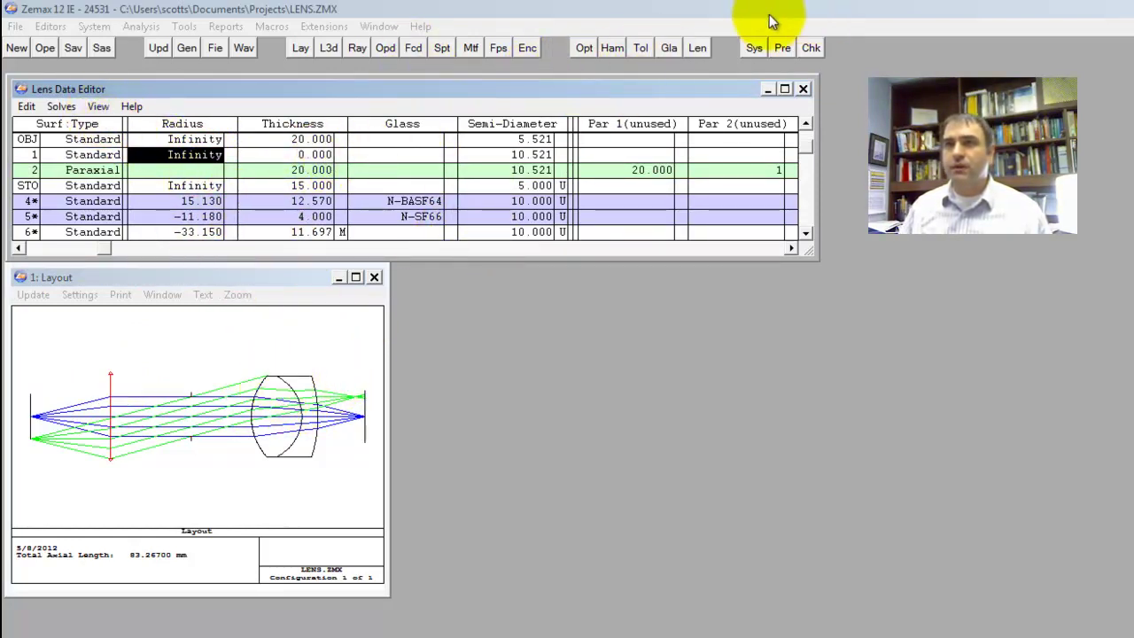
left_click(699, 48)
left_click(791, 515)
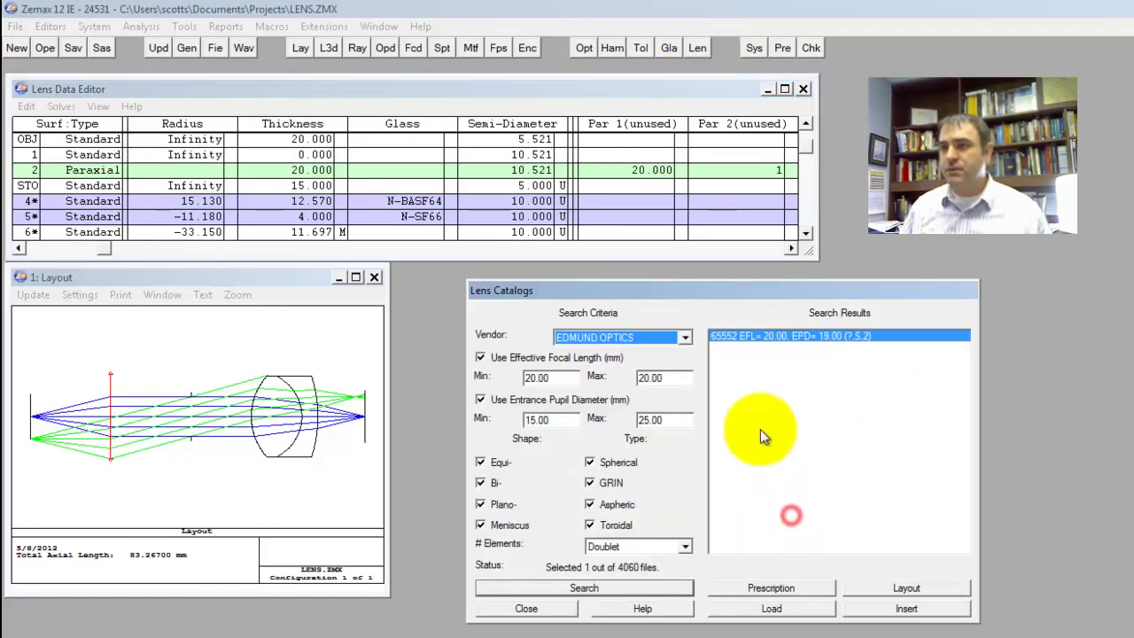
left_click(762, 337)
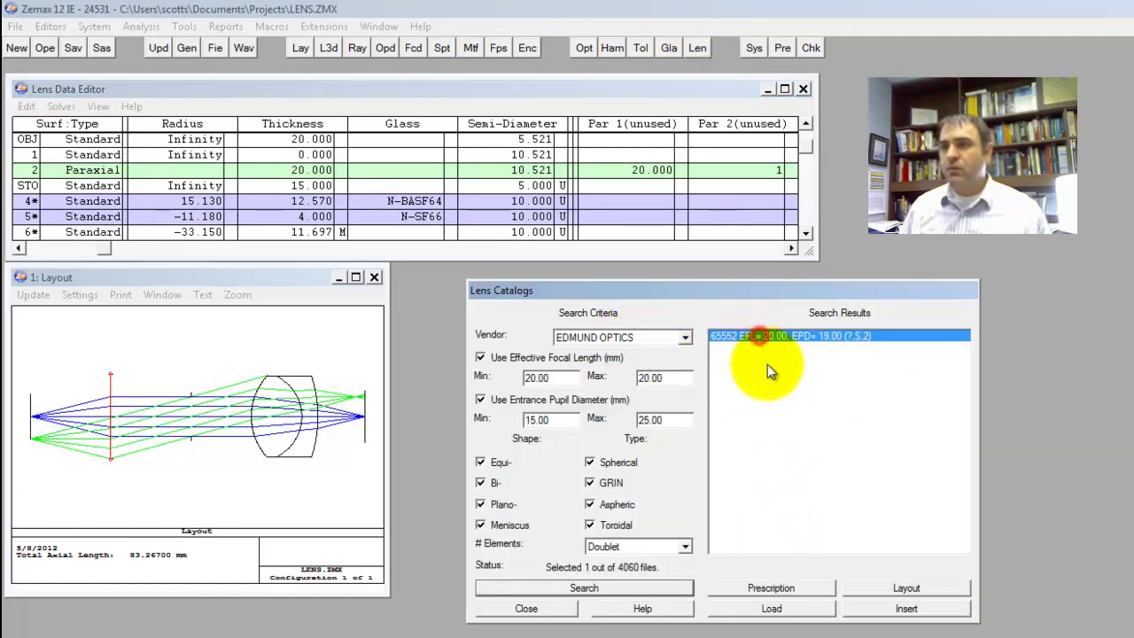
left_click(886, 610)
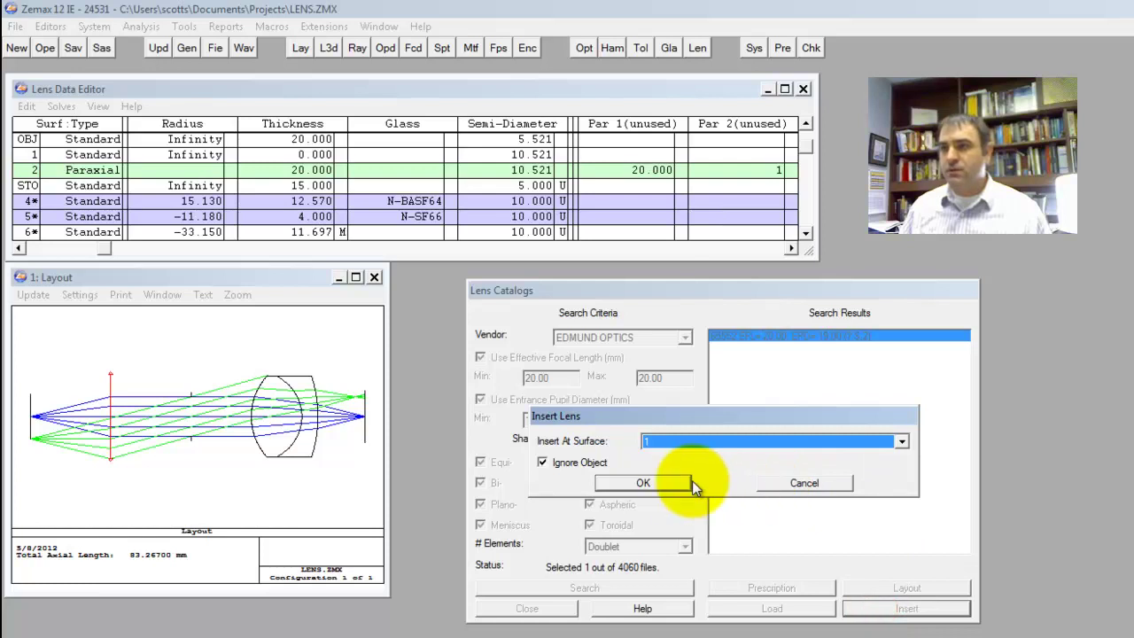
left_click(686, 482)
left_click(544, 609)
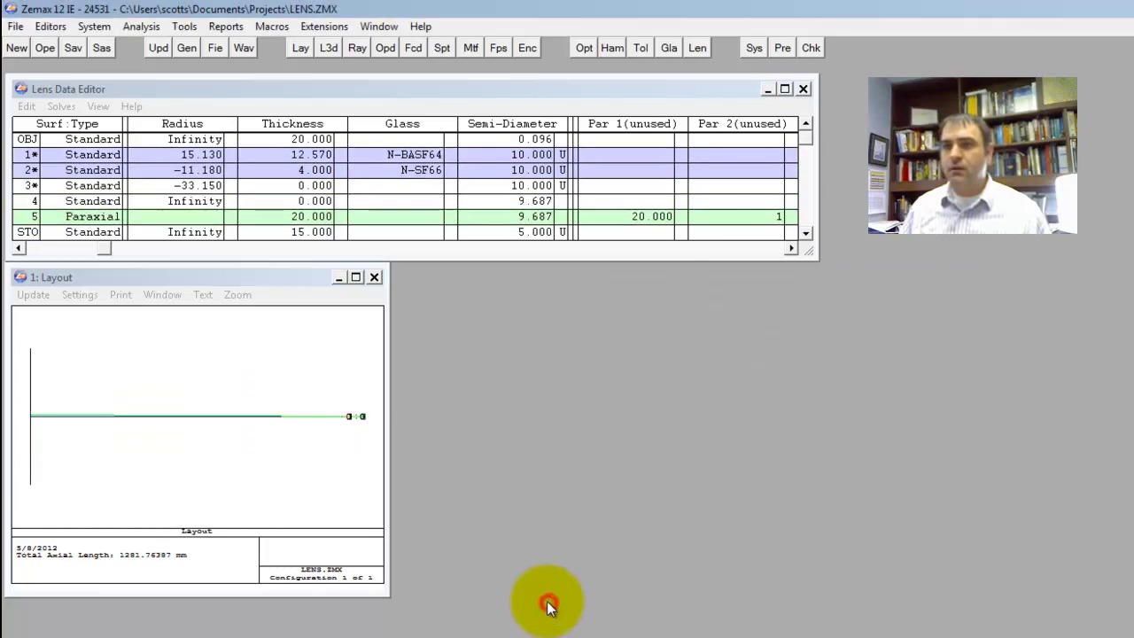
left_click(262, 379)
Step: Reverse surfaces 1–3 so the front doublet reads N-SF66 then N-BASF64
left_click_drag(345, 405, 367, 425)
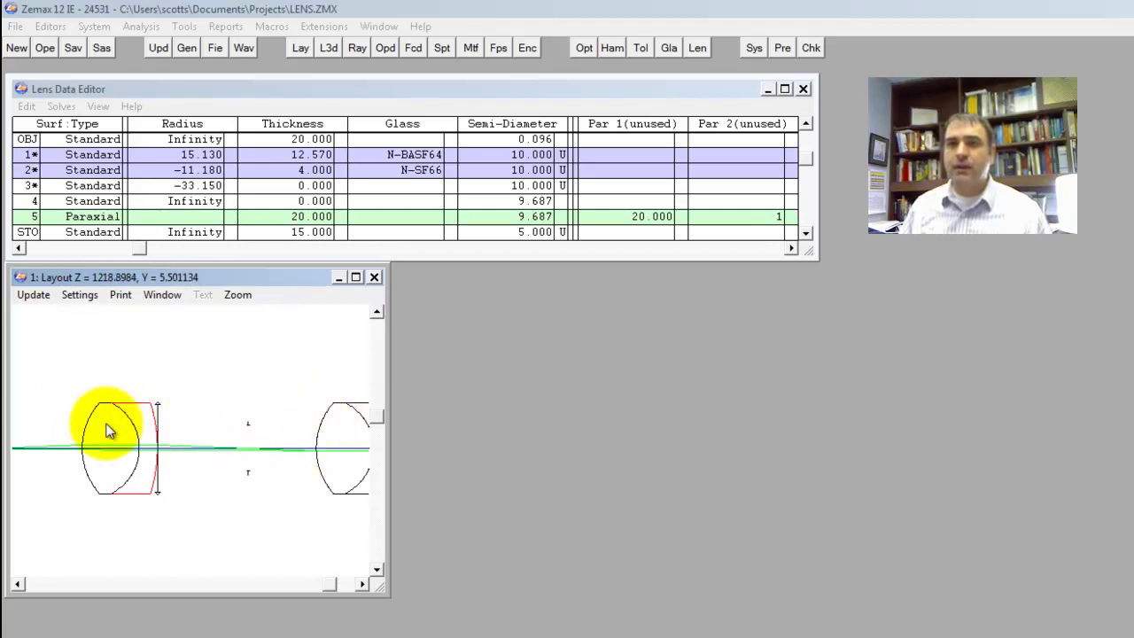
left_click(202, 154)
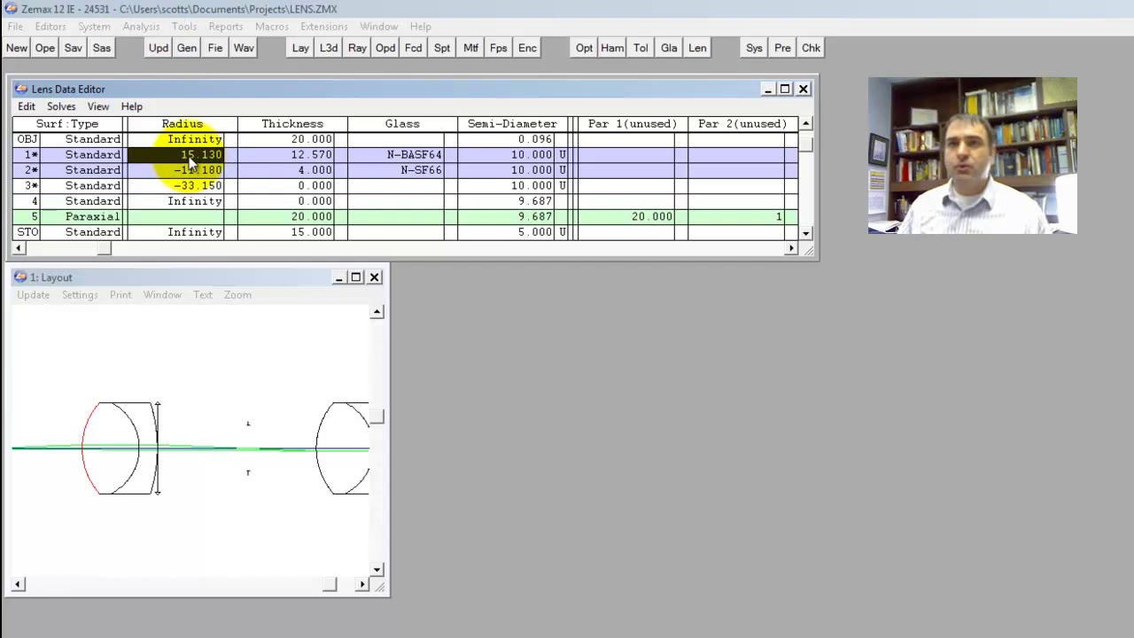
left_click_drag(188, 154, 189, 189)
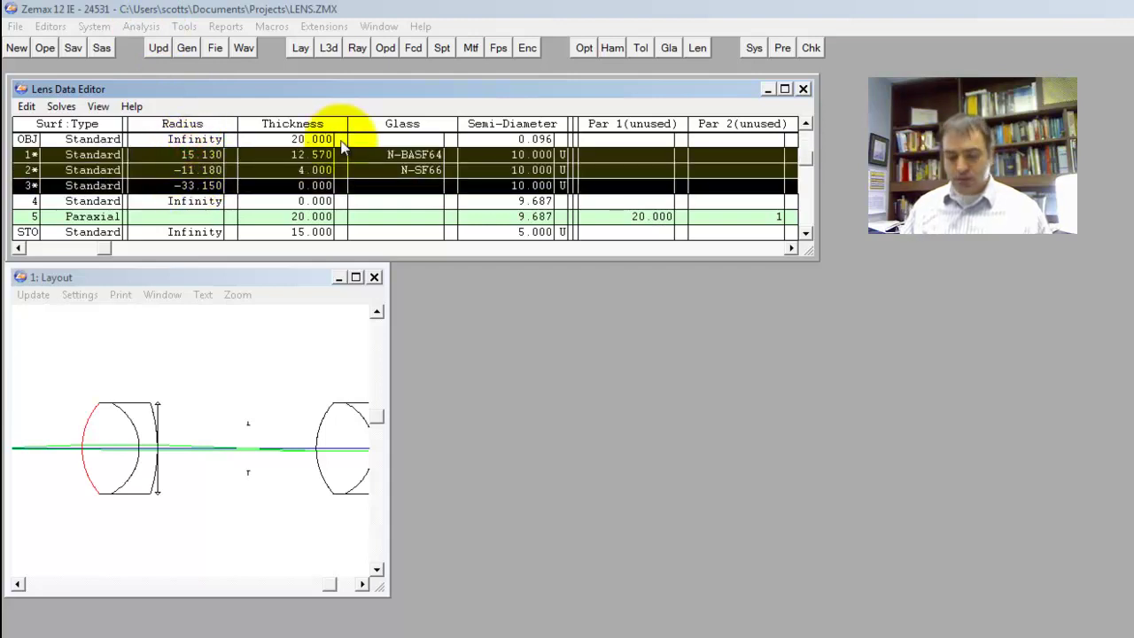
key("ctrl+r")
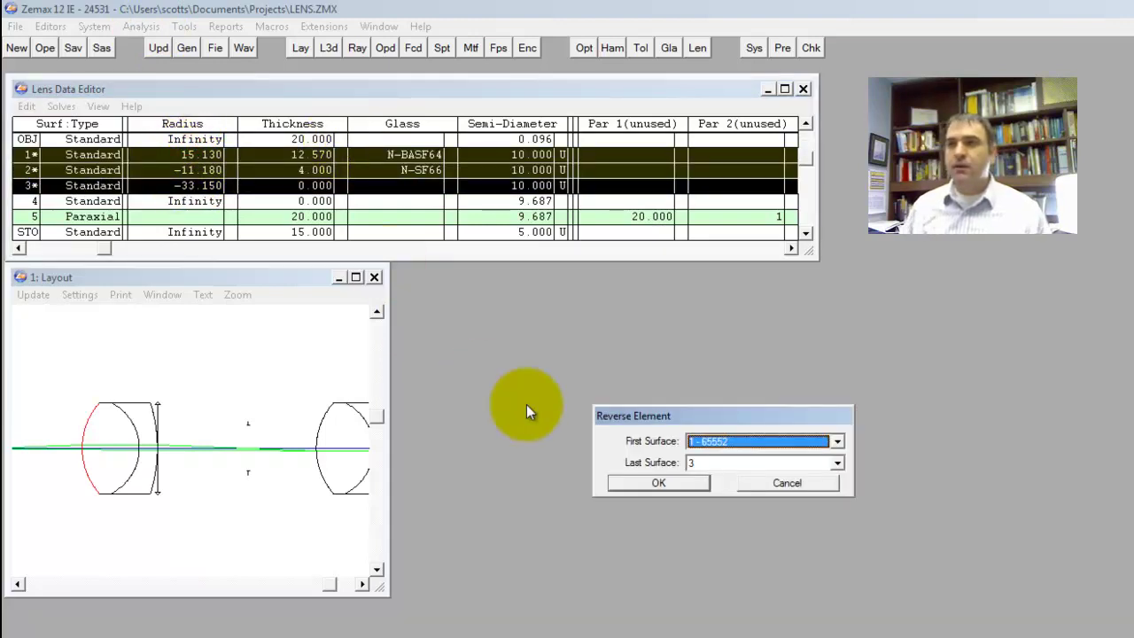
left_click(688, 481)
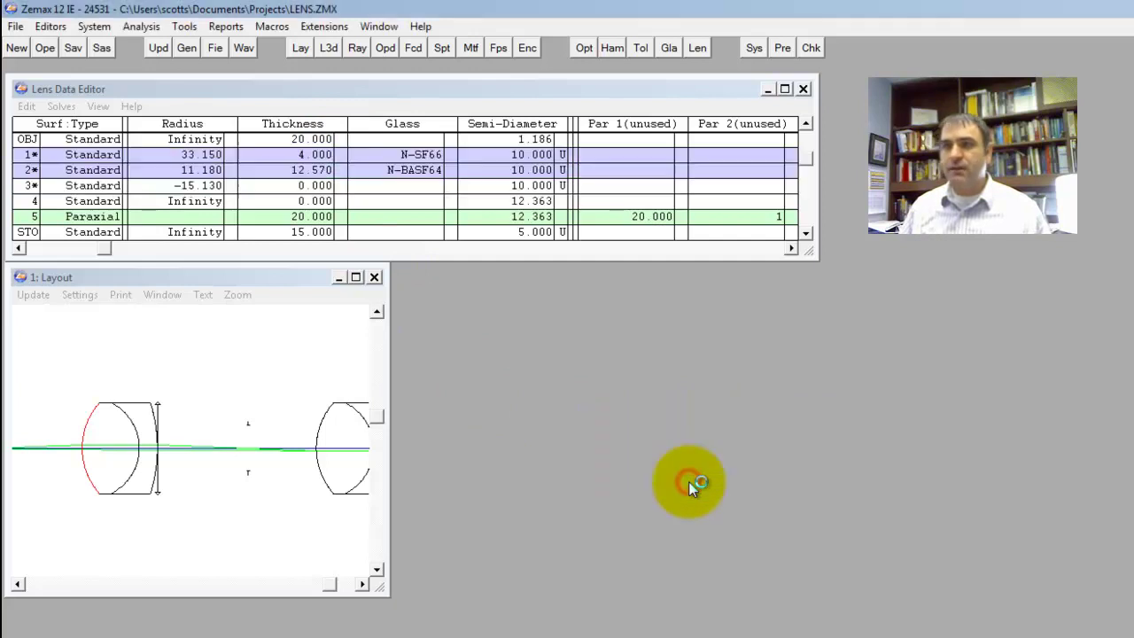
left_click(275, 407)
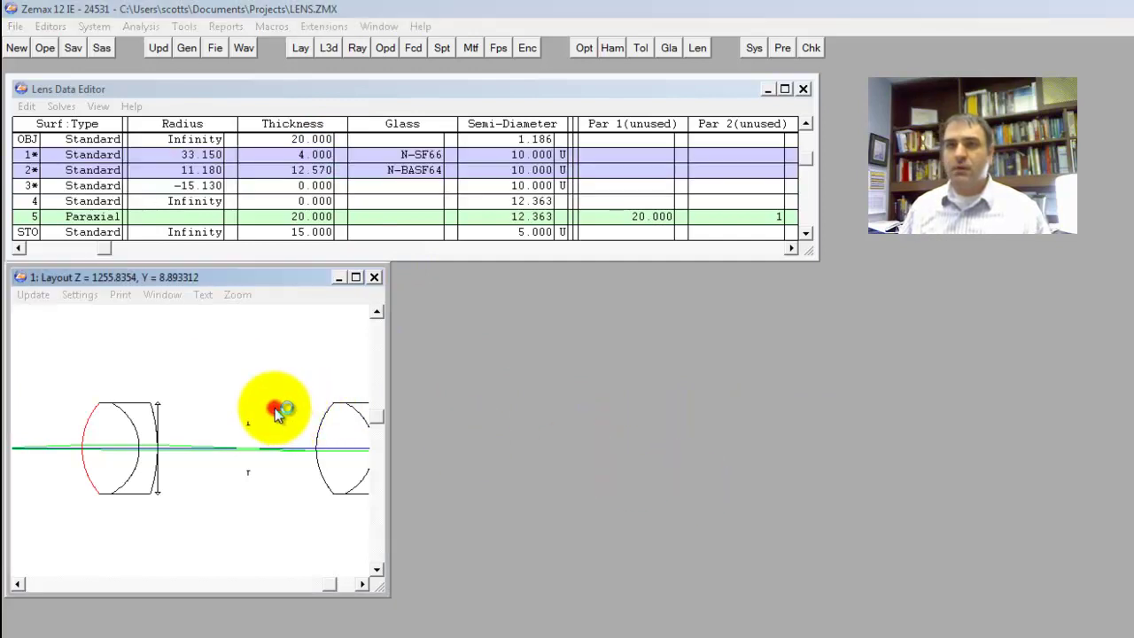
left_click(235, 310)
left_click_drag(25, 384, 165, 445)
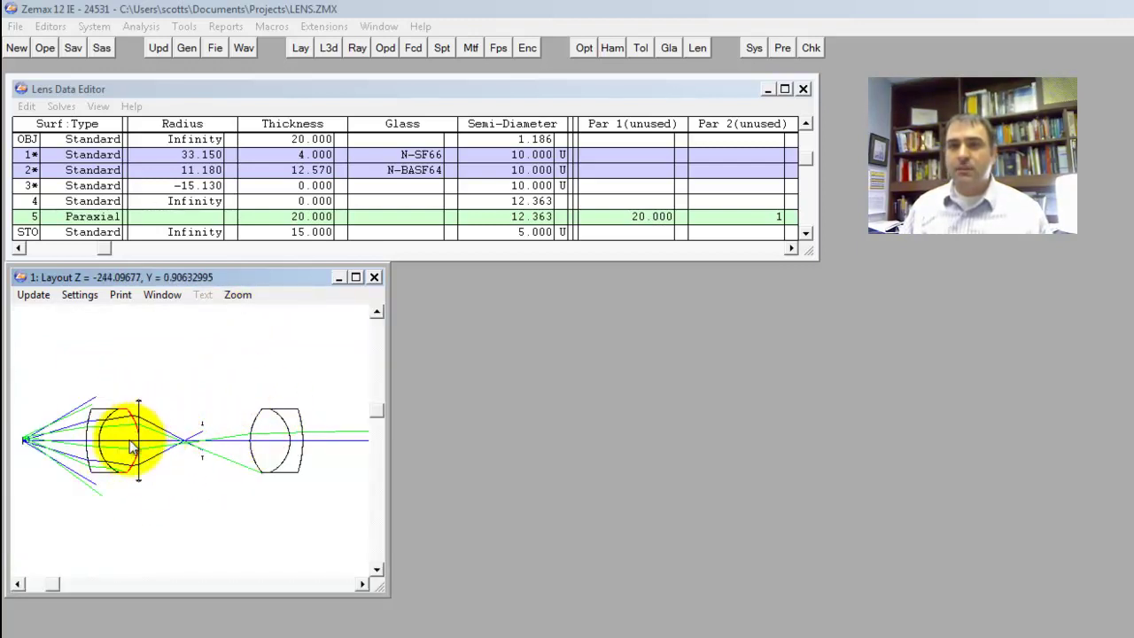
Step: Set the object distance to 15
left_click(310, 140)
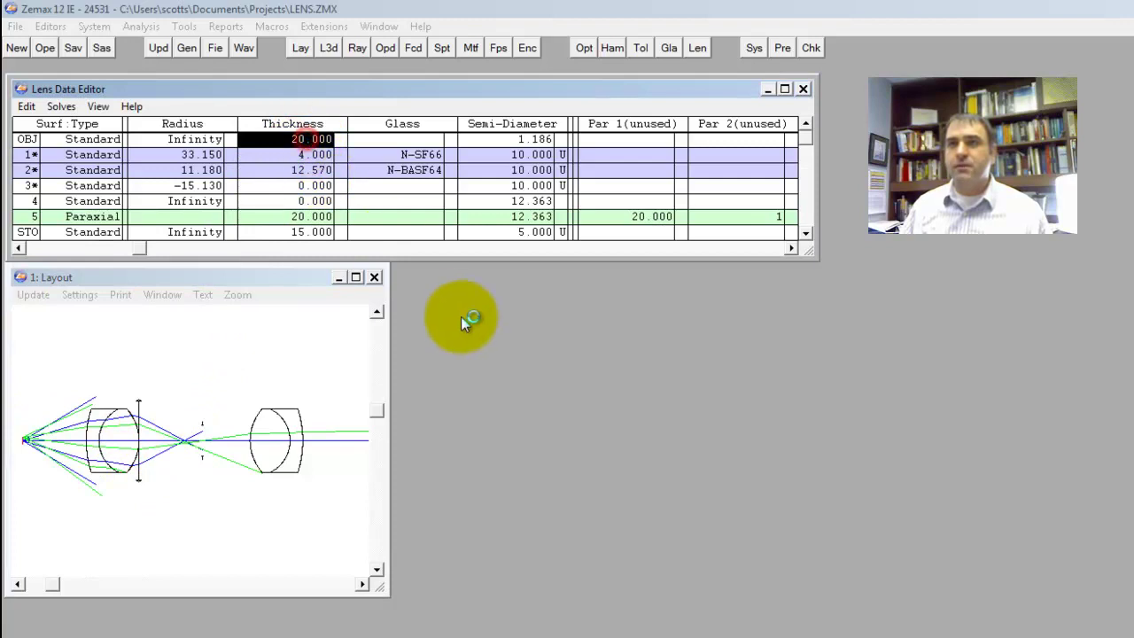
type("15")
left_click(312, 202)
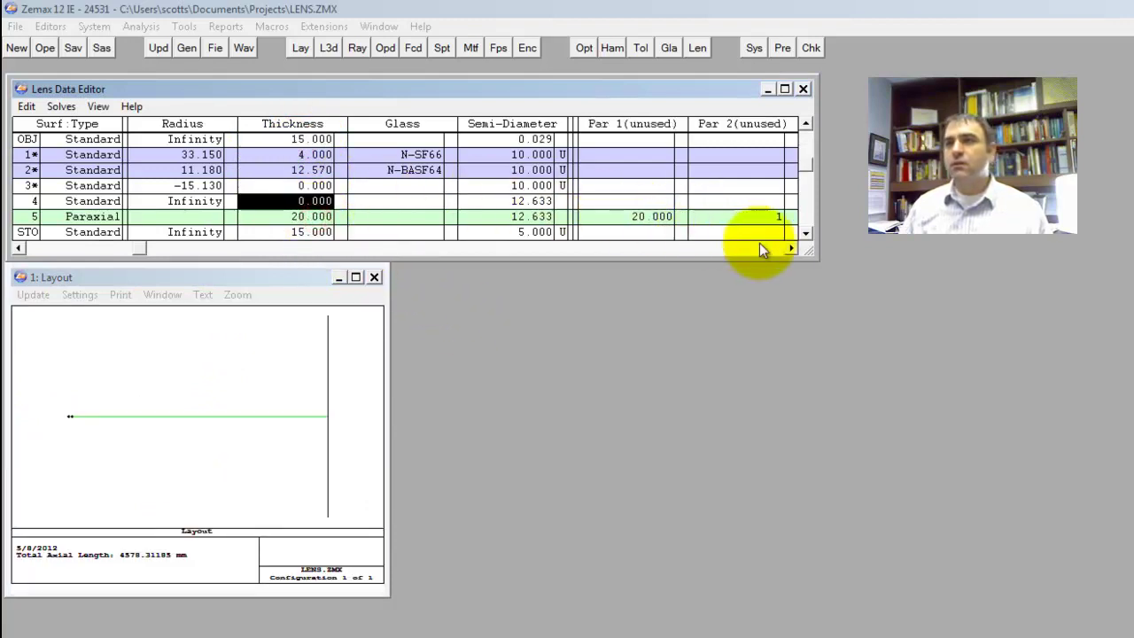
left_click_drag(808, 244, 836, 365)
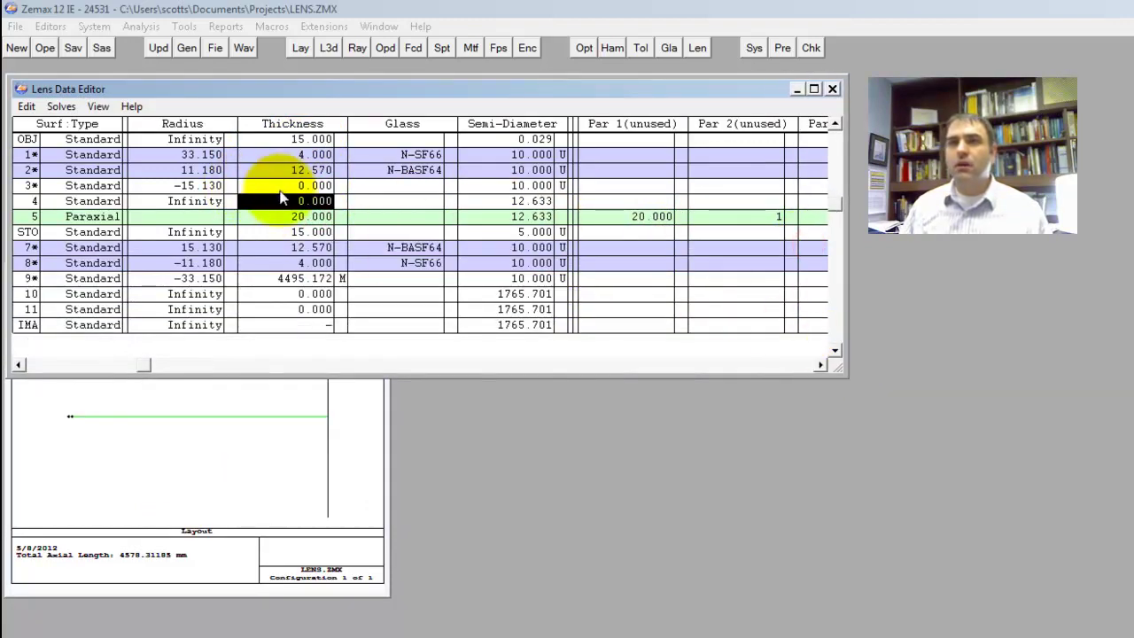
Step: Delete the empty surface 4 and the paraxial lens, giving surface 3 thickness 15
left_click(280, 185)
left_click(287, 203)
key("Delete")
key("Delete")
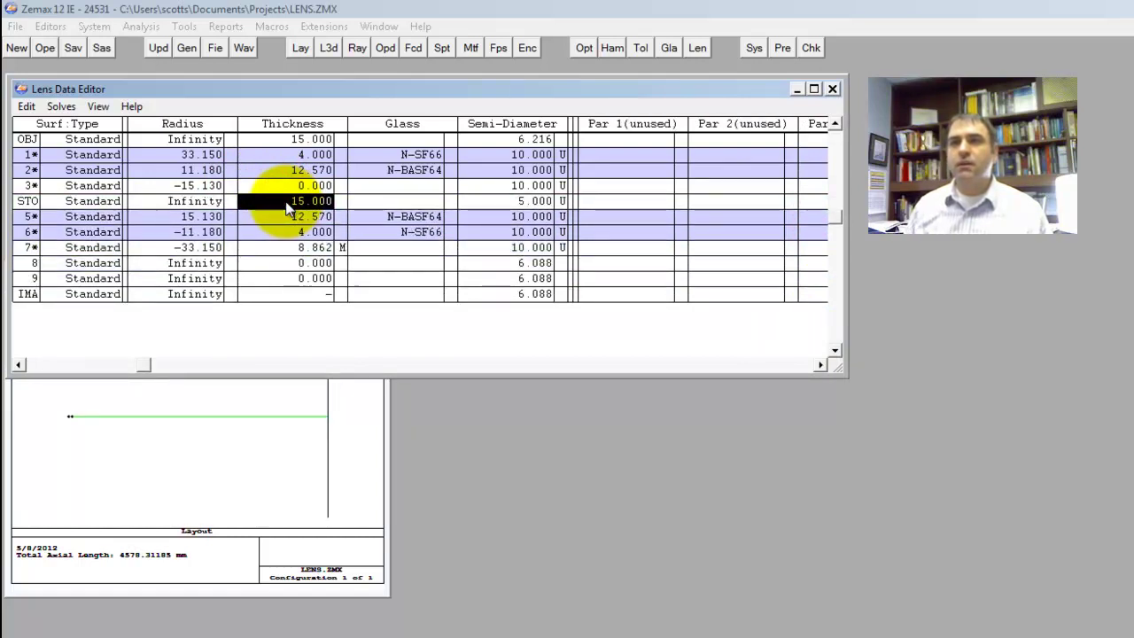
key("Up")
type("15")
key("Return")
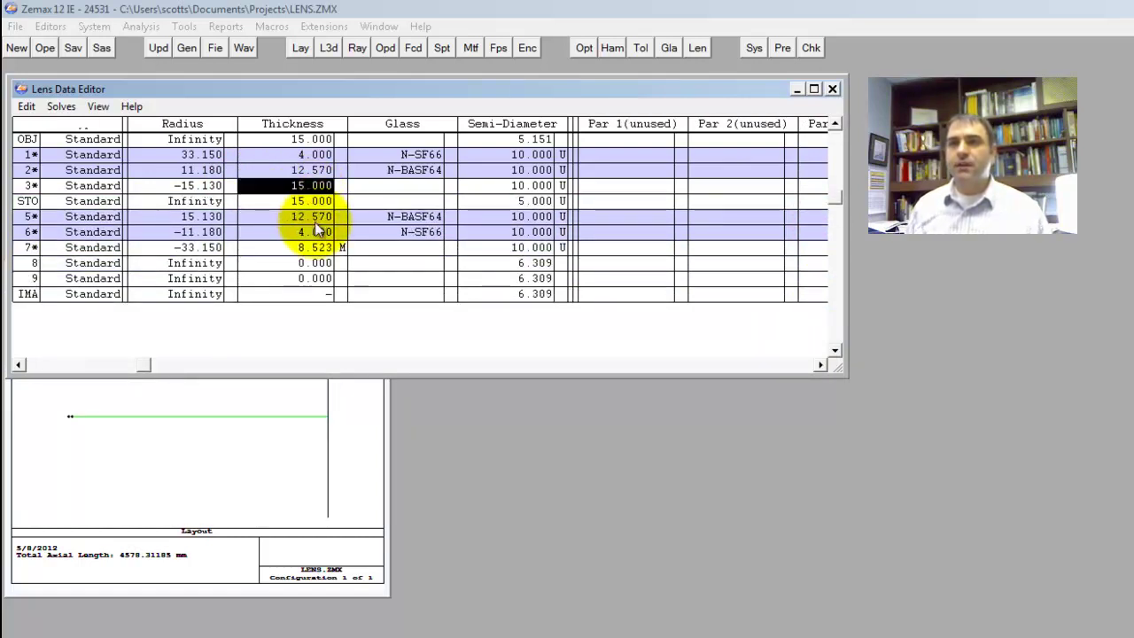
left_click(256, 486)
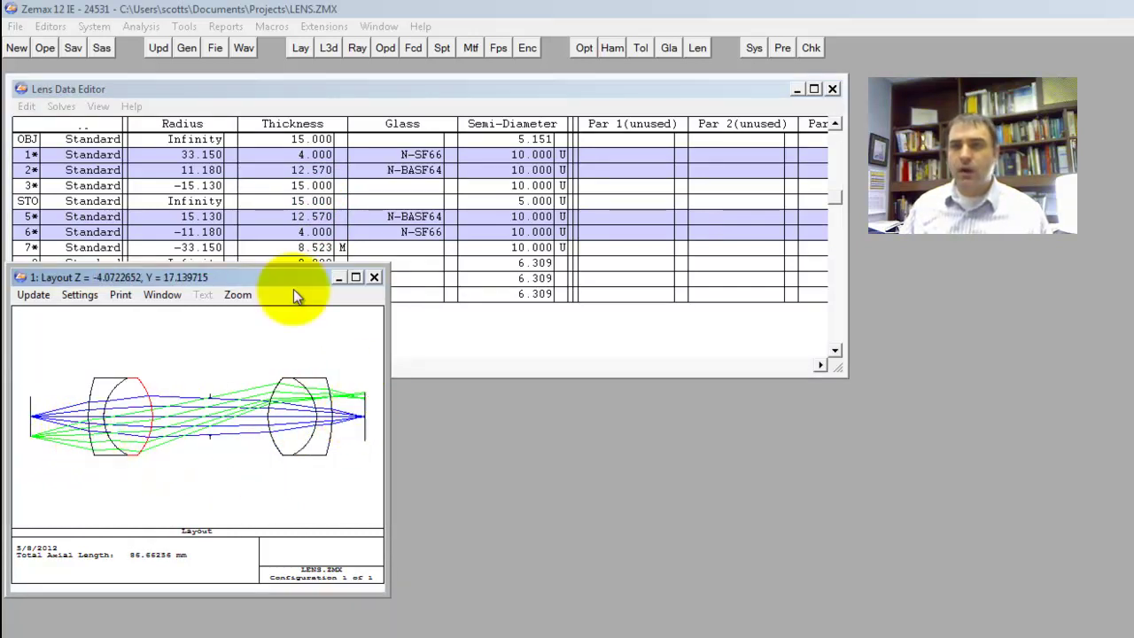
Step: Make the stop thickness a Pickup of surface 3, then set surface 3 to 17.5
left_click(296, 201)
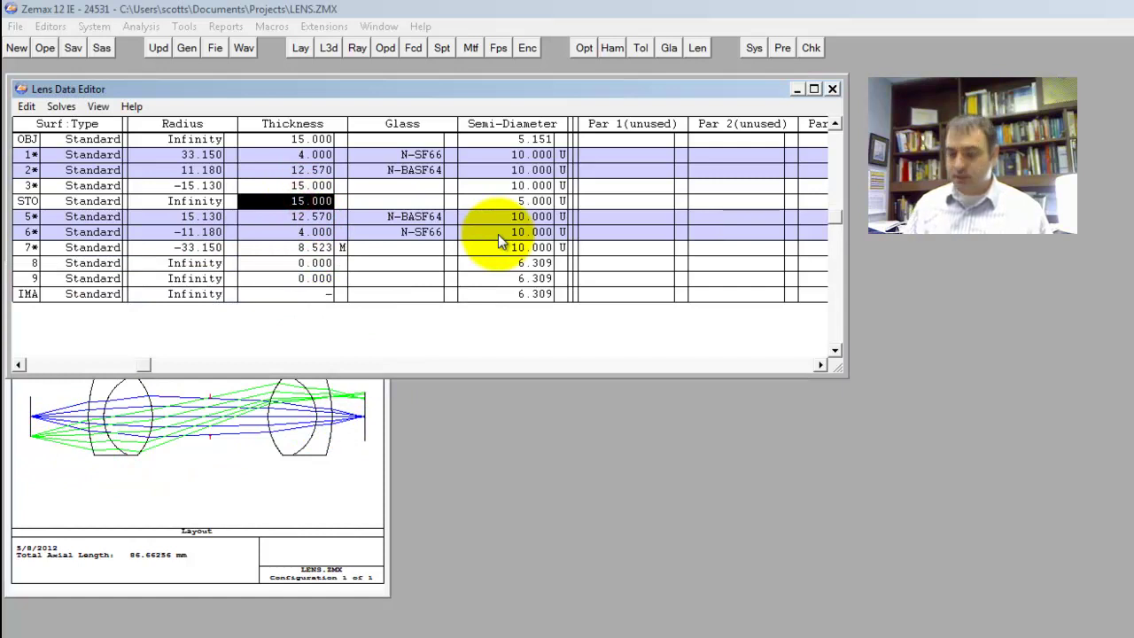
key("ctrl+z")
key("p")
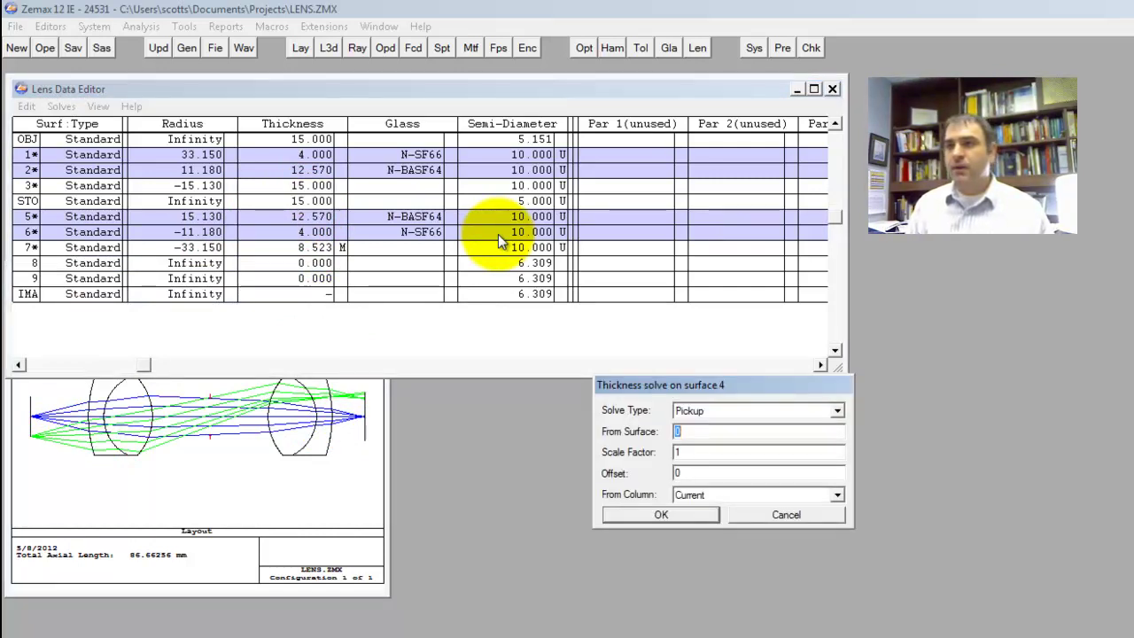
key("Return")
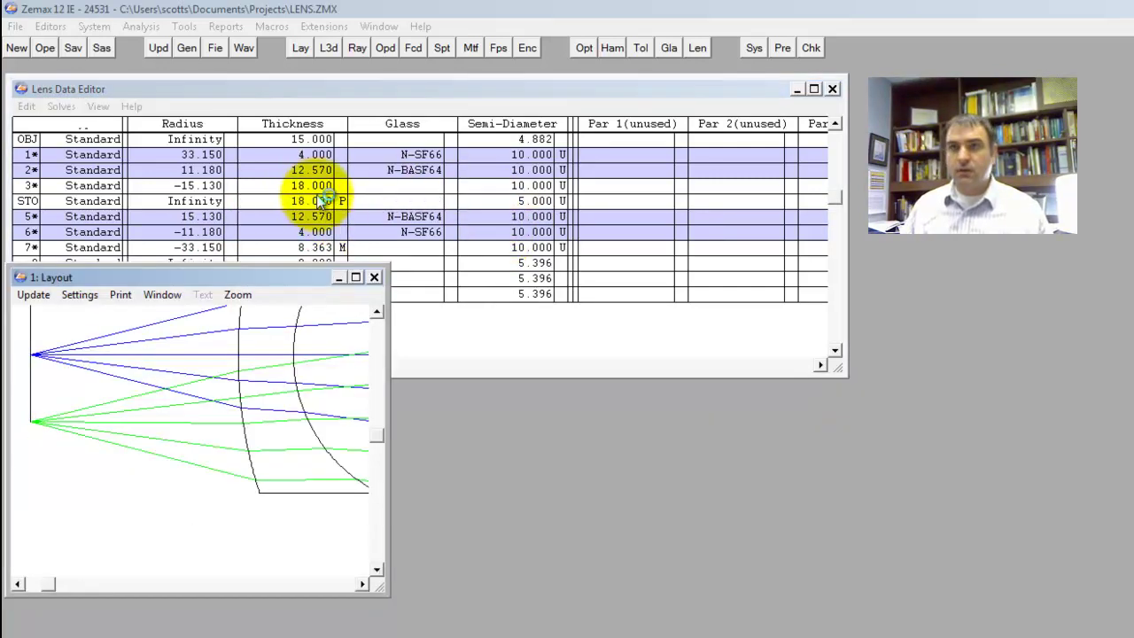
left_click(321, 185)
type("17.5")
key("Return")
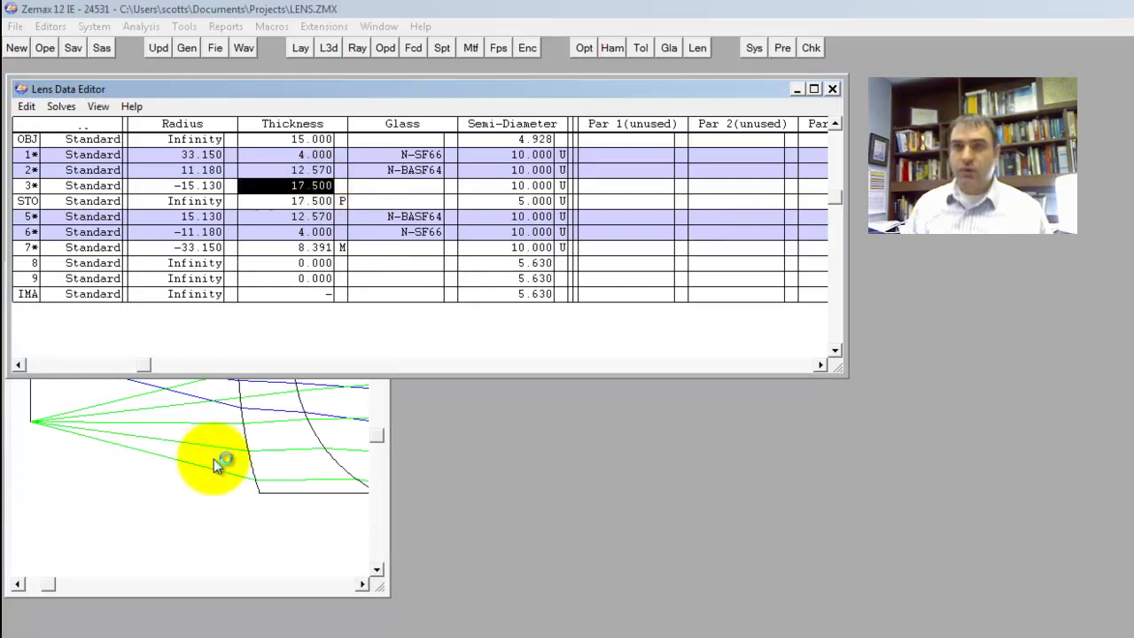
left_click(214, 479)
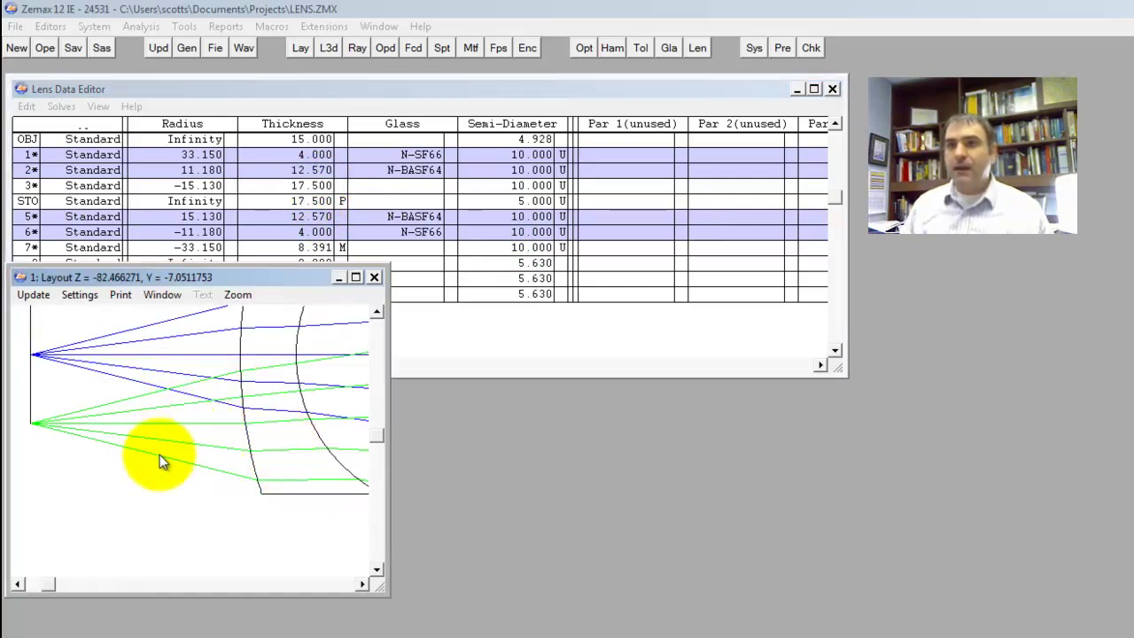
left_click(284, 184)
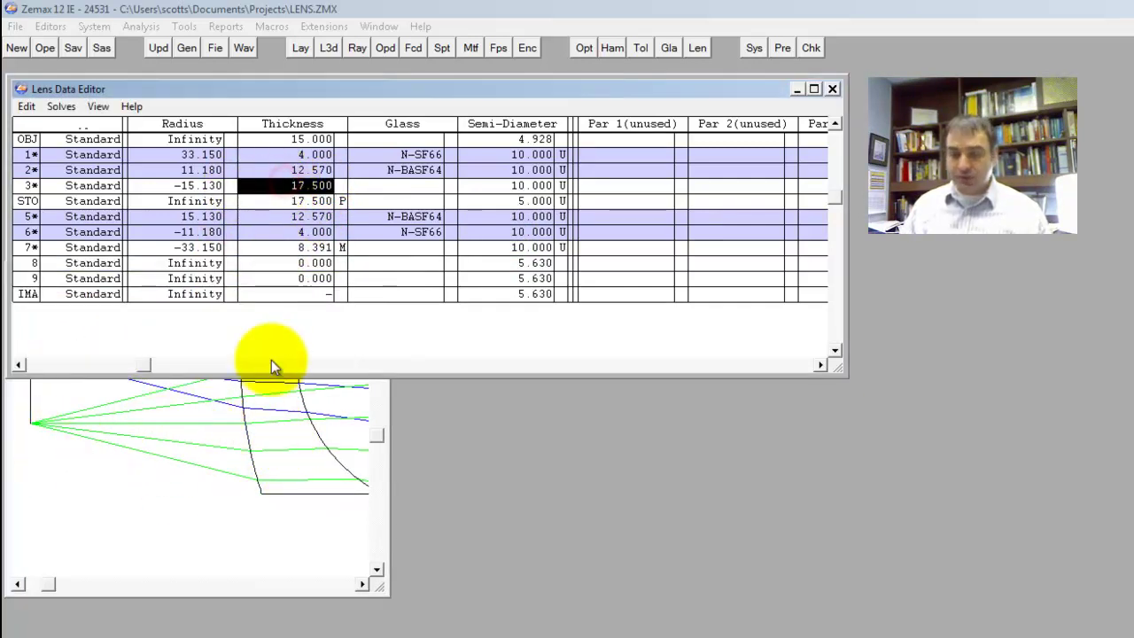
left_click(254, 444)
left_click(255, 443)
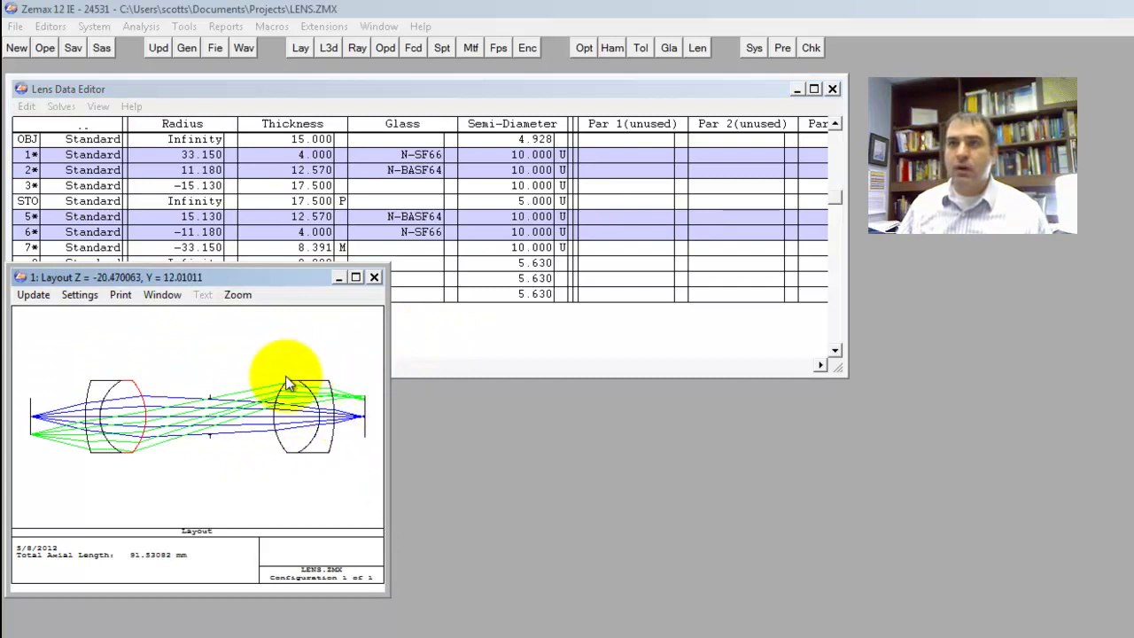
left_click(309, 249)
Step: Delete the leftover dummy surfaces 8 and 9 from the lens data
left_click(312, 263)
key("Delete")
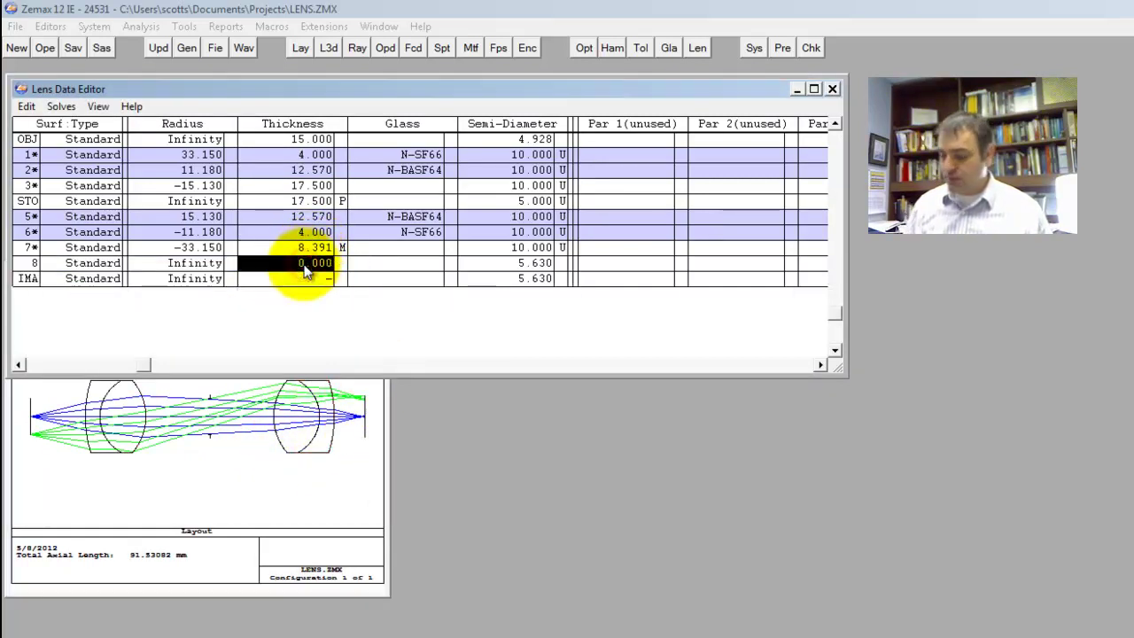
key("Delete")
left_click(316, 494)
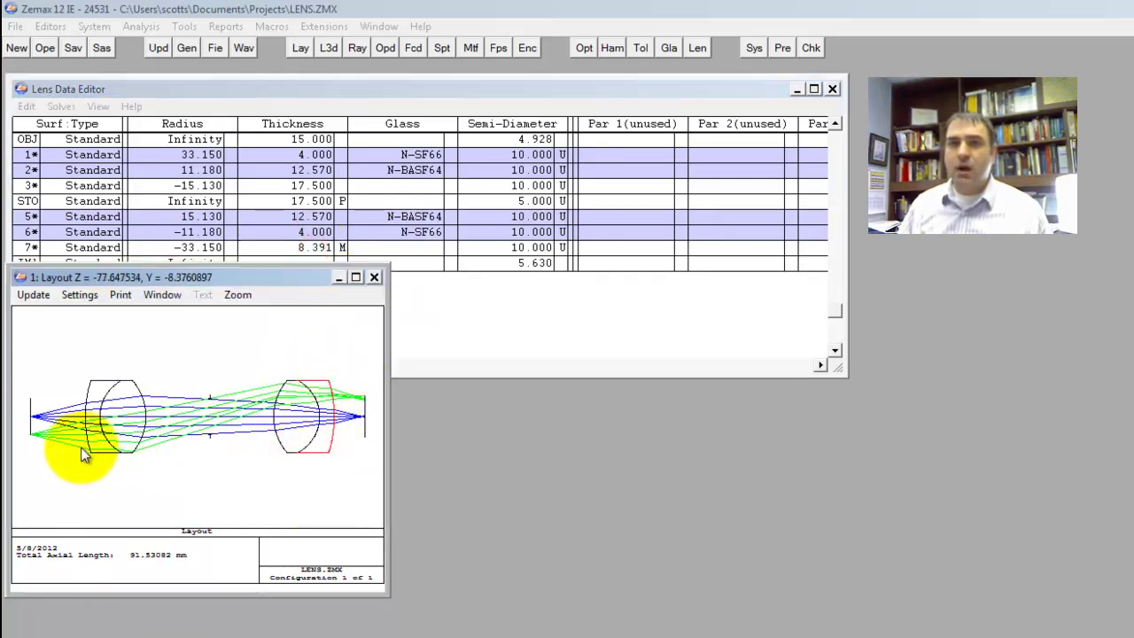
left_click_drag(182, 405, 178, 377)
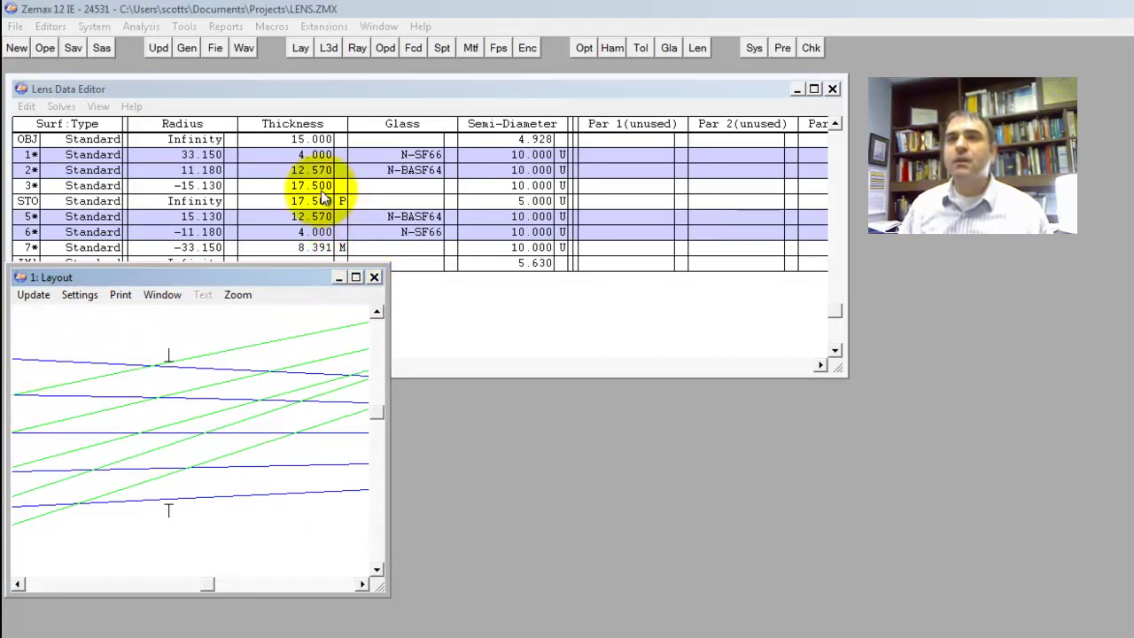
Step: Set the object distance to 12, then refine it to 11.75
left_click(306, 139)
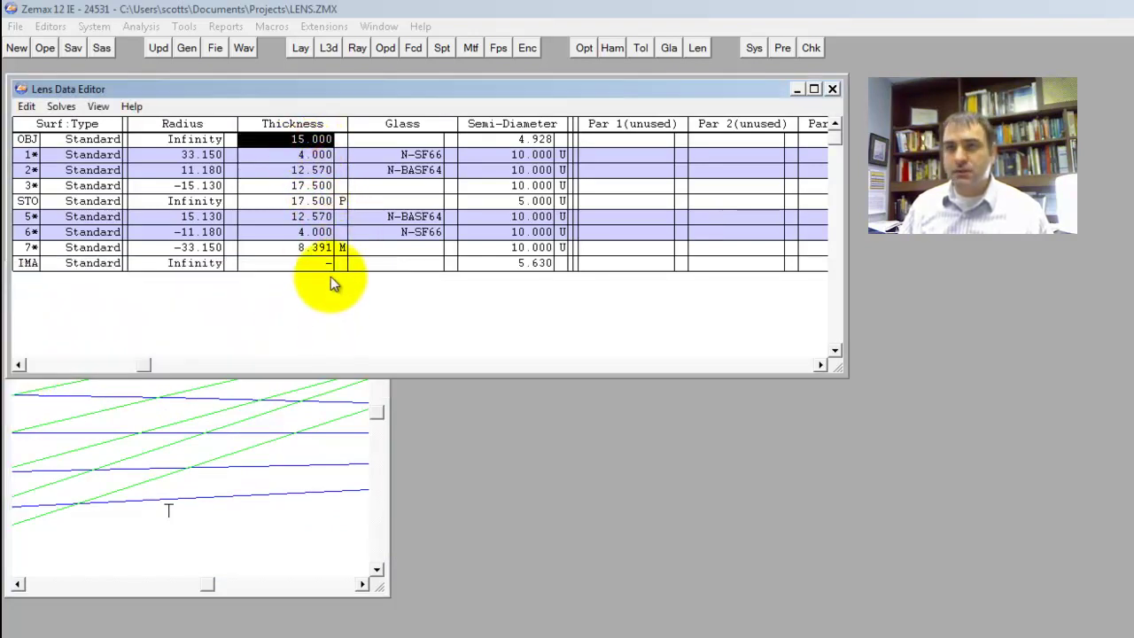
type("12")
key("Return")
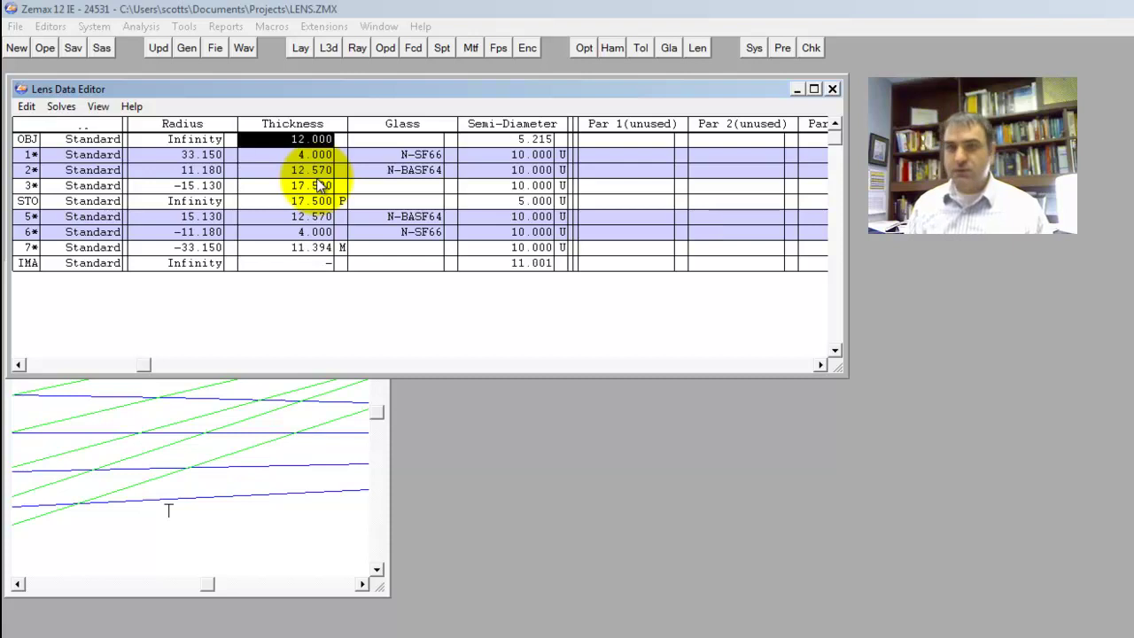
left_click(236, 445)
left_click(317, 139)
type("11.75")
key("Return")
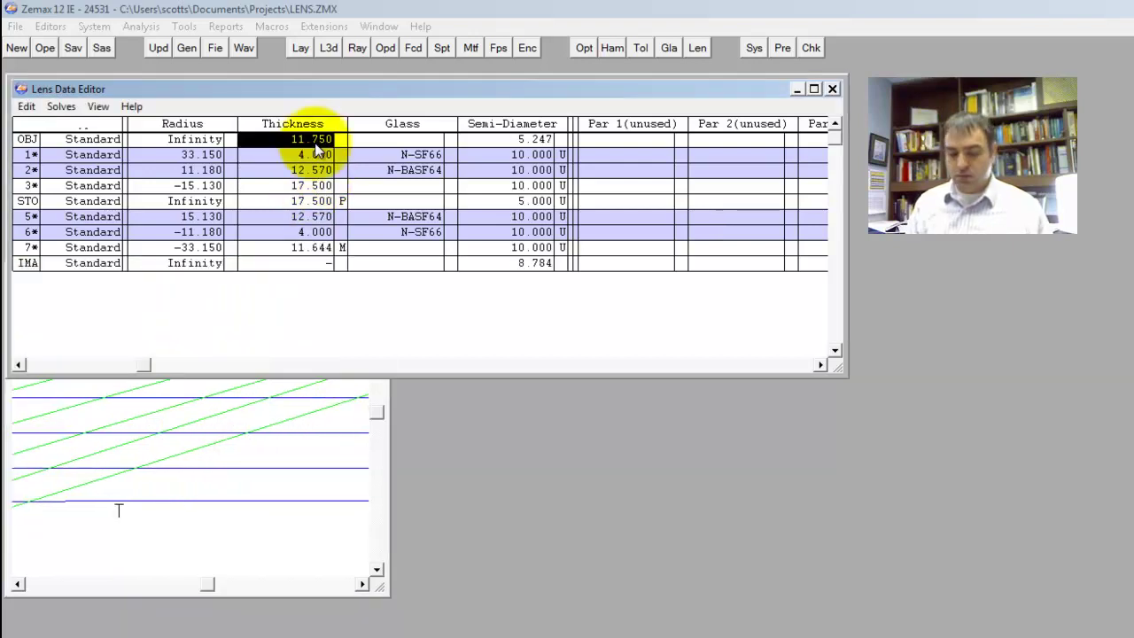
Step: Zoom into the layout plot to inspect the rays at the 11.75 object distance
left_click(306, 458)
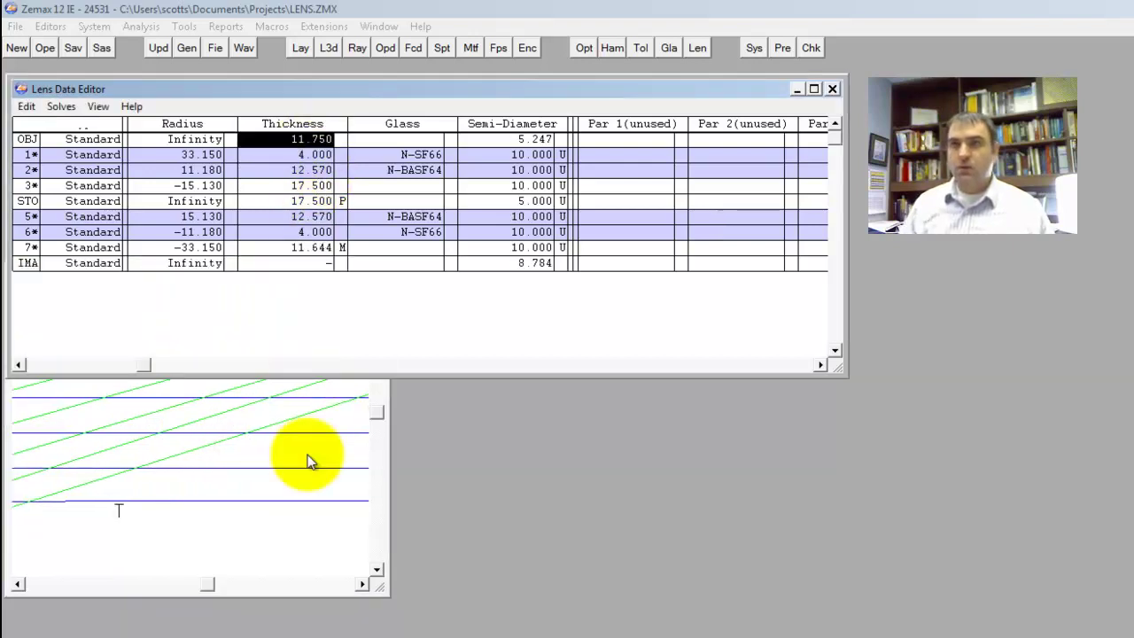
left_click(214, 442)
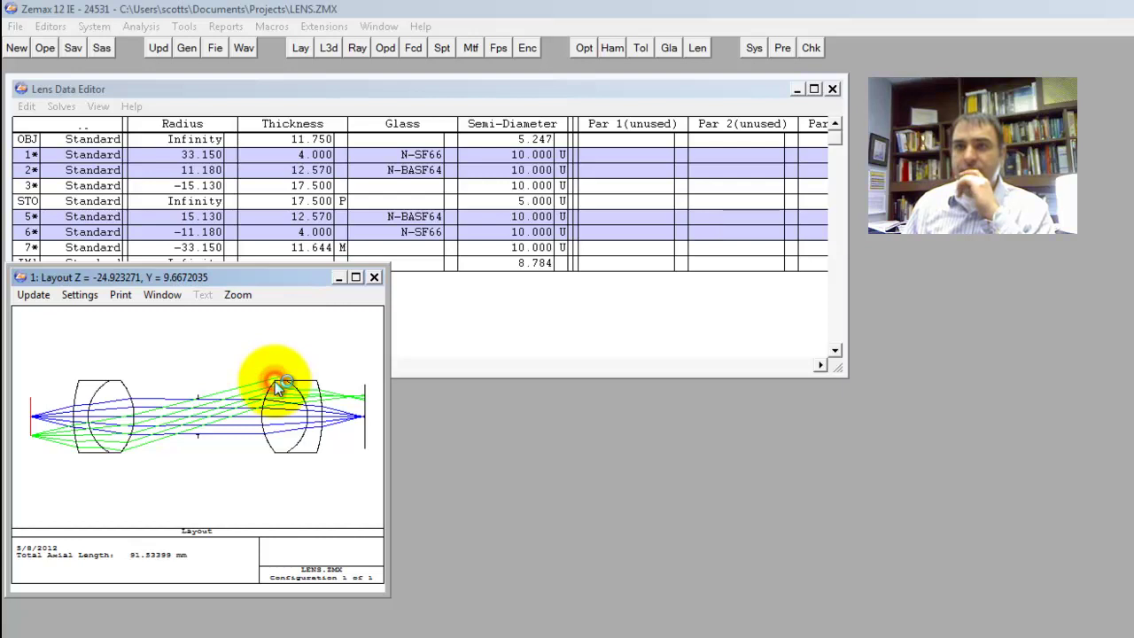
left_click_drag(177, 381, 235, 452)
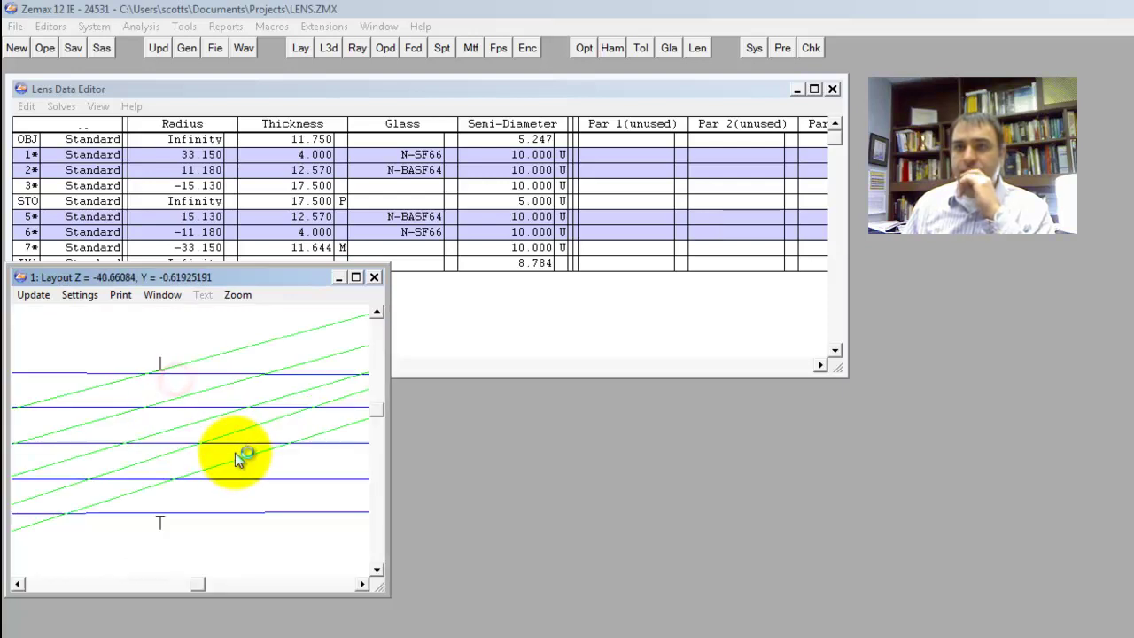
left_click(161, 367)
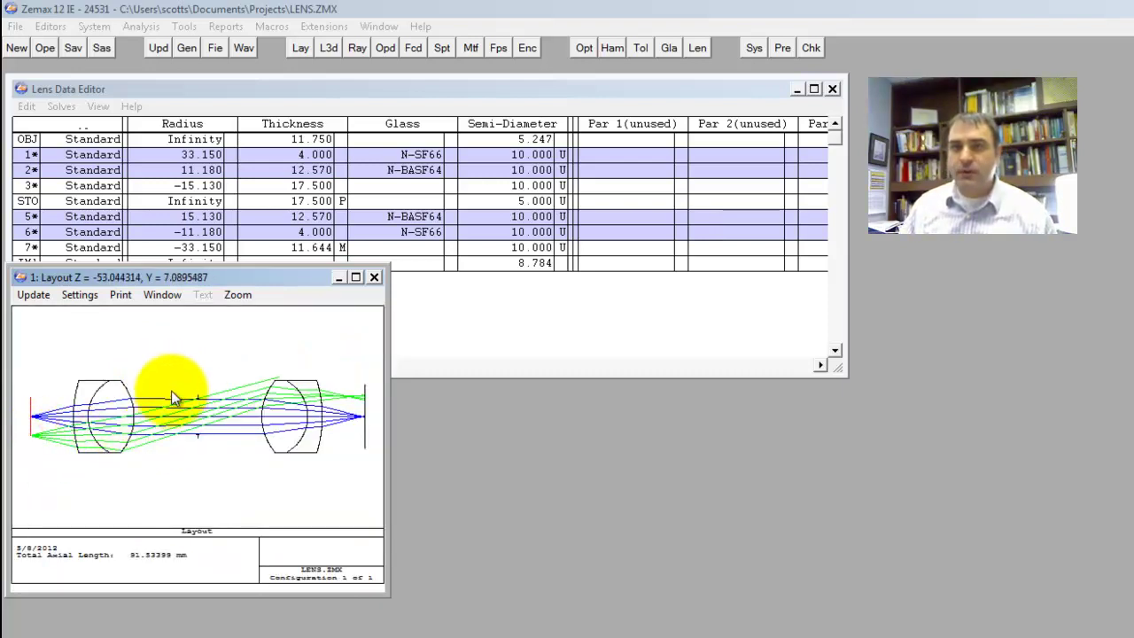
left_click_drag(171, 388, 242, 448)
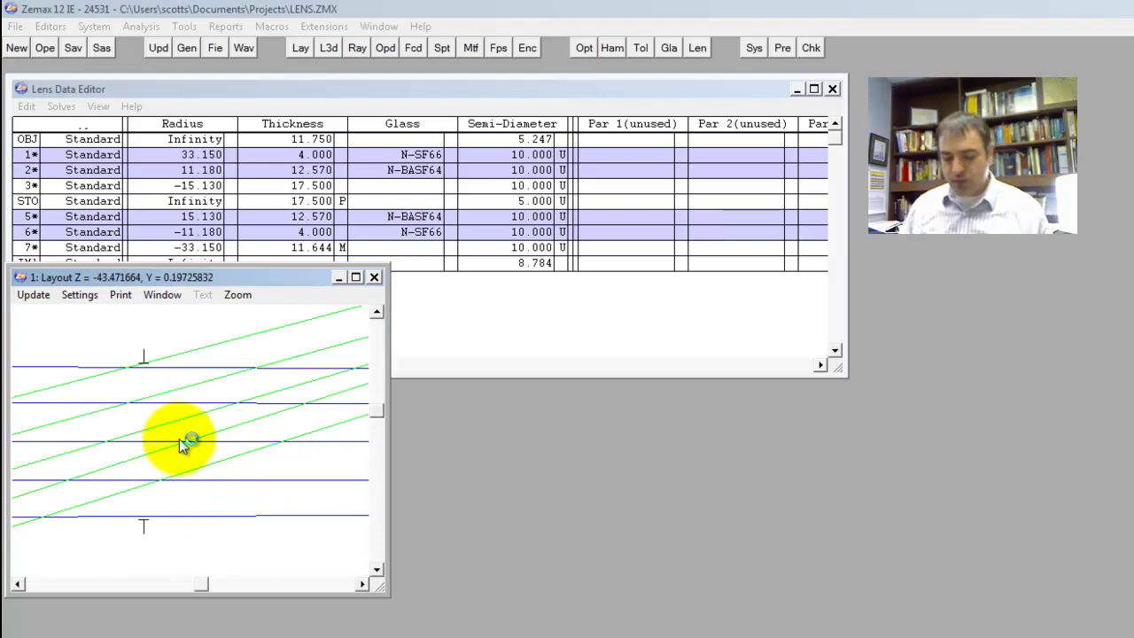
Step: Switch ray aiming to Paraxial in General settings and review the updated ray layout
key("F2")
left_click(802, 324)
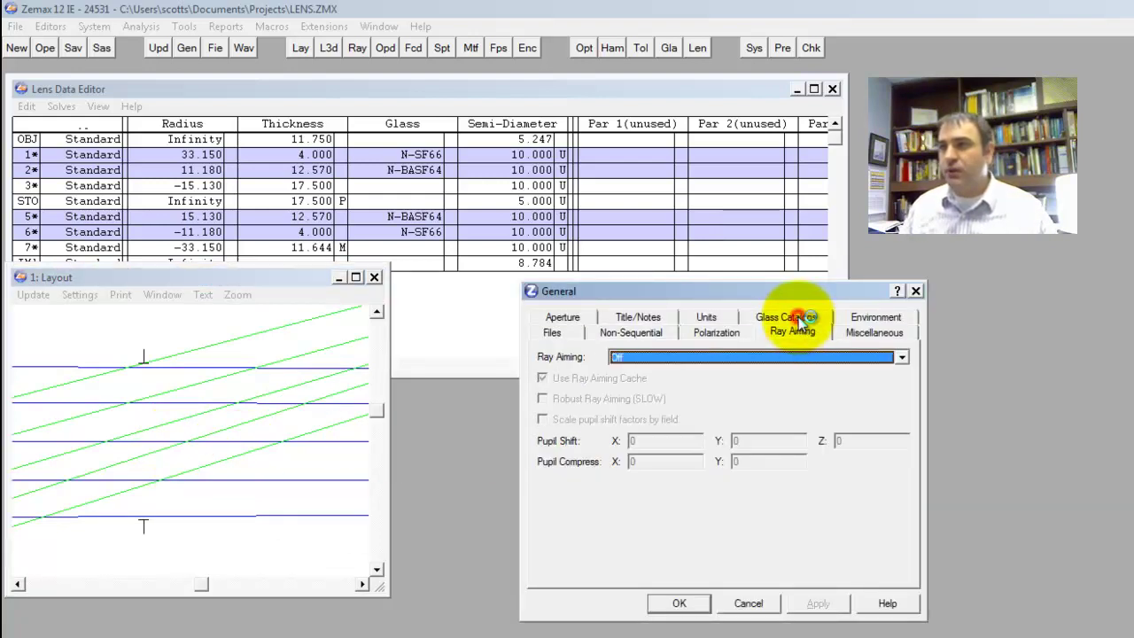
left_click(620, 357)
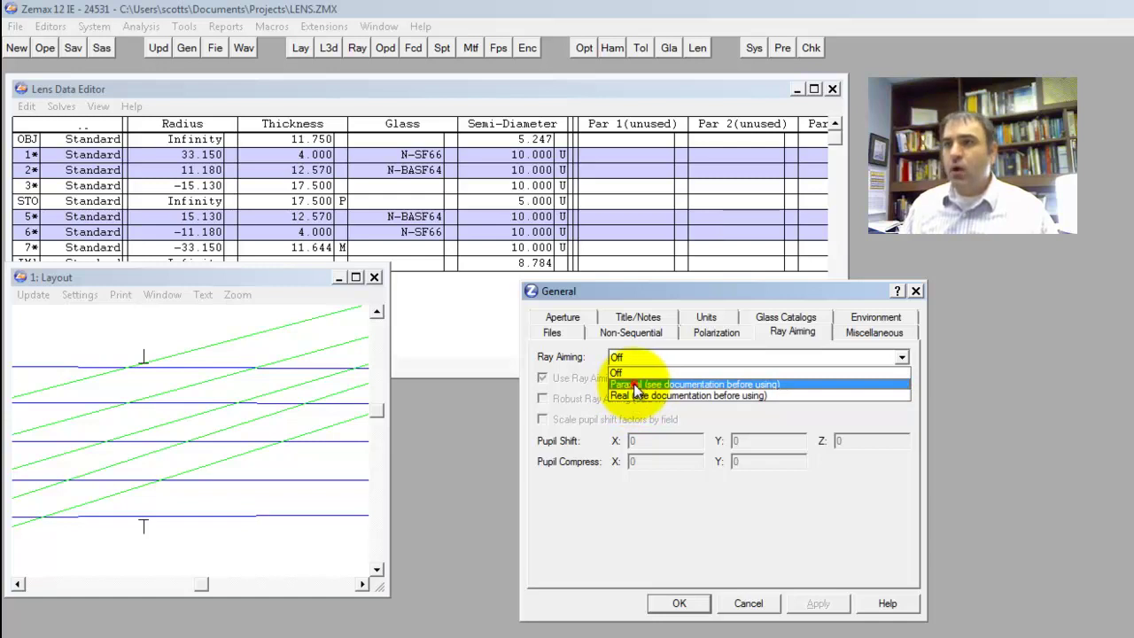
left_click(635, 385)
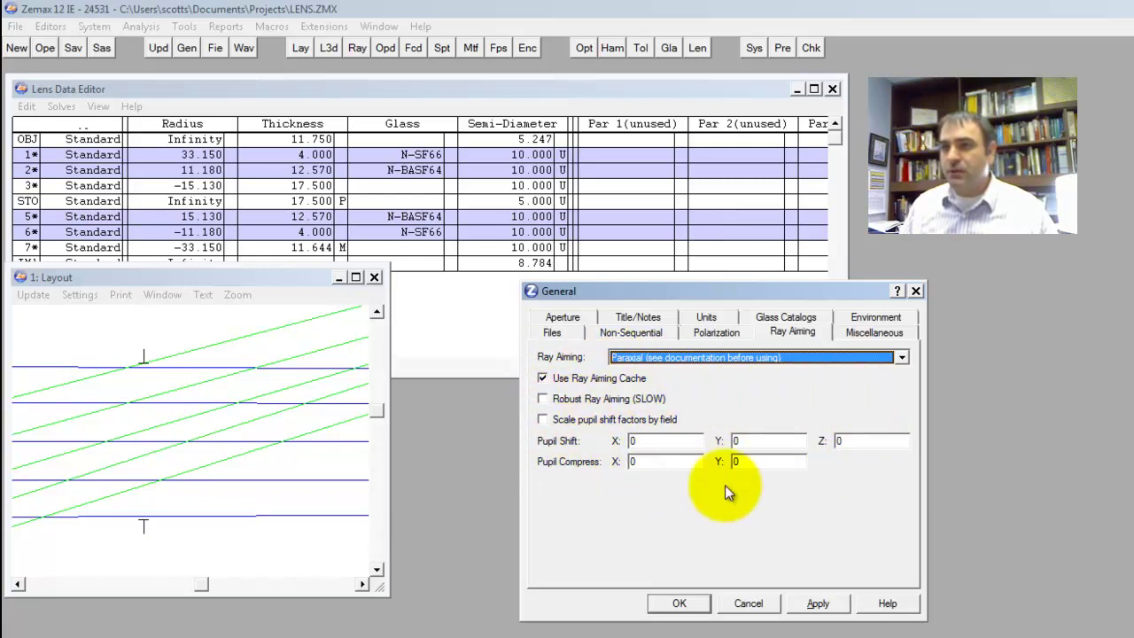
left_click(678, 604)
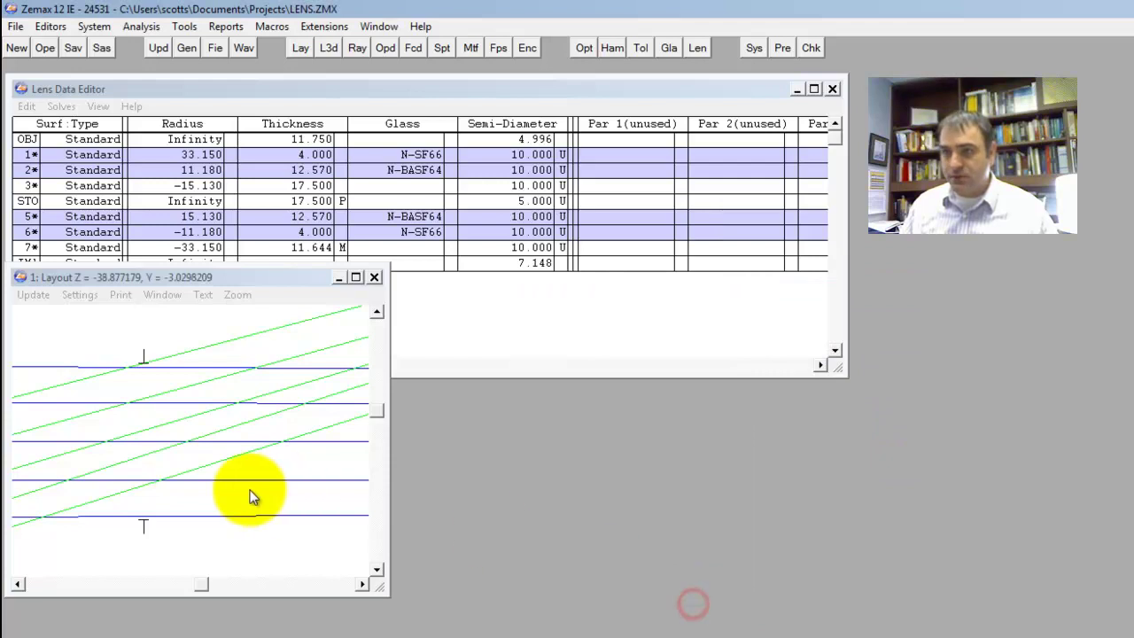
left_click(250, 494)
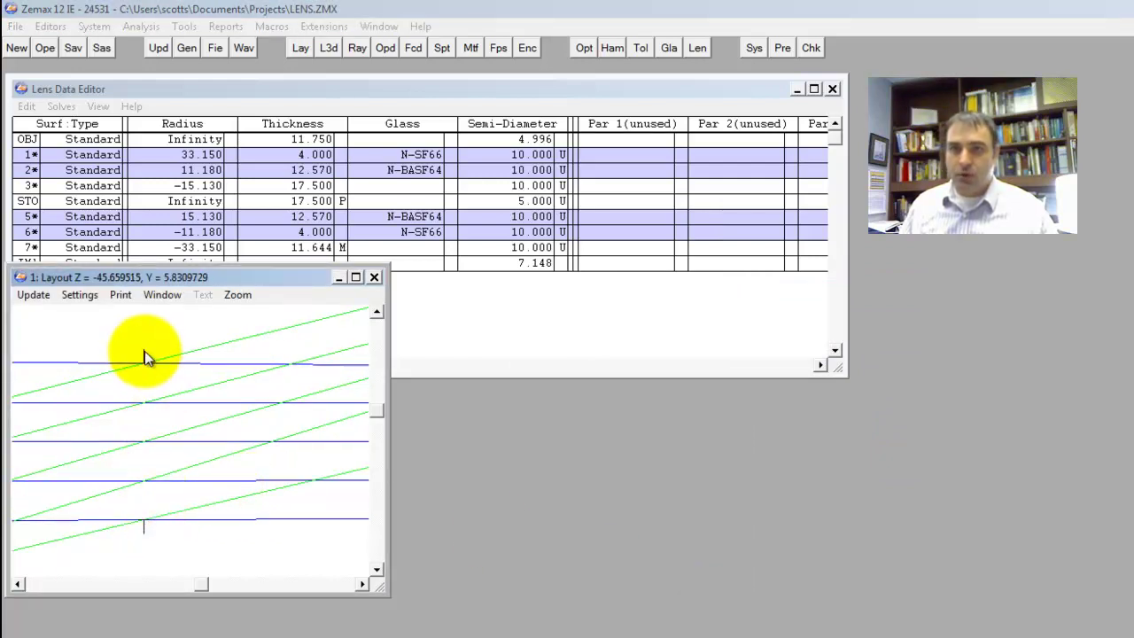
left_click(145, 527)
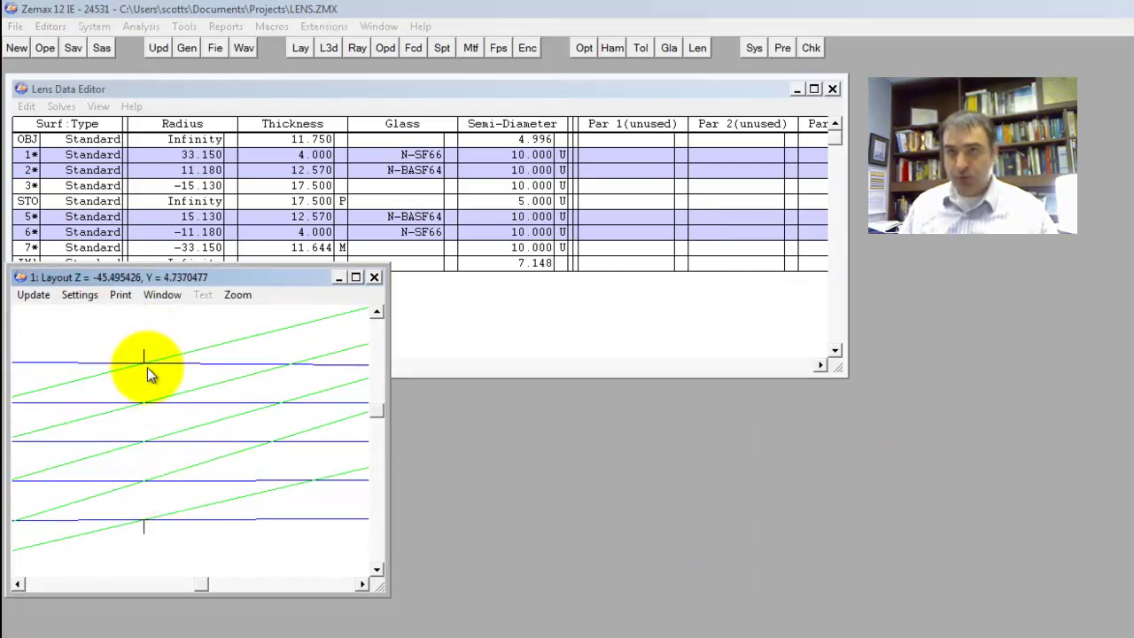
left_click(147, 367)
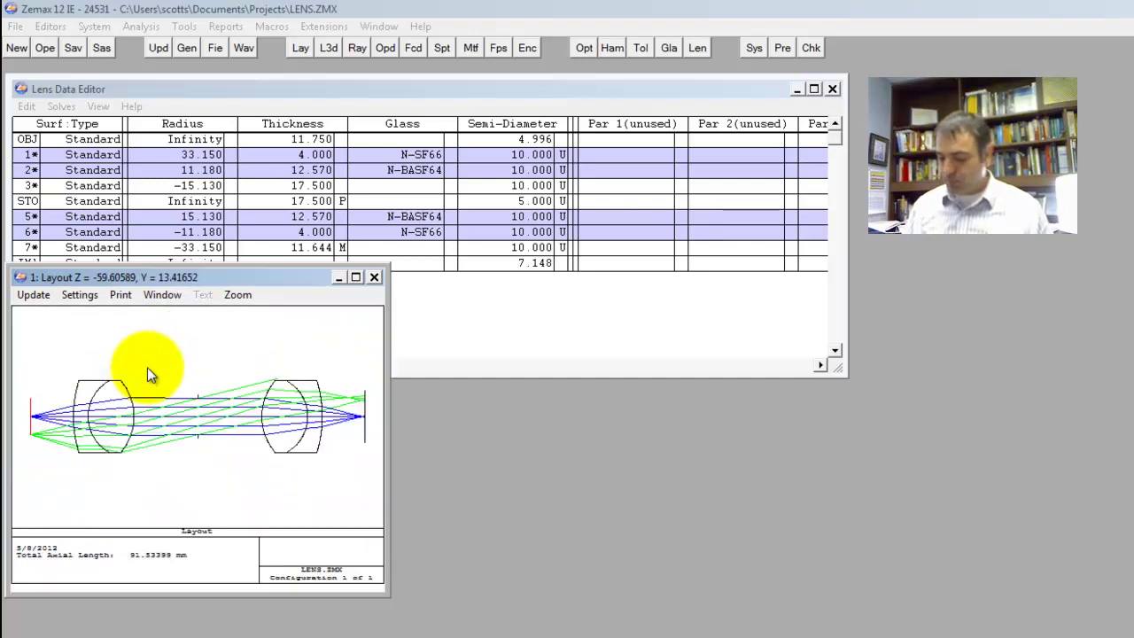
left_click(190, 425)
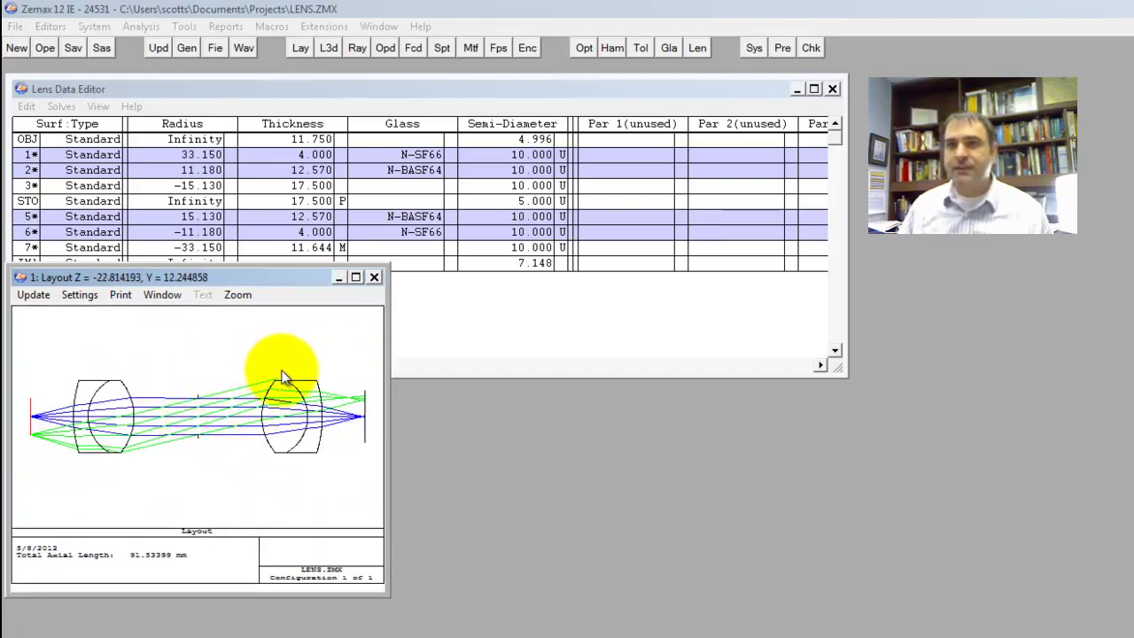
Step: Shrink the lens data window and check surface 5 and 7 semi-diameters against the layout
left_click(544, 220)
left_click(286, 498)
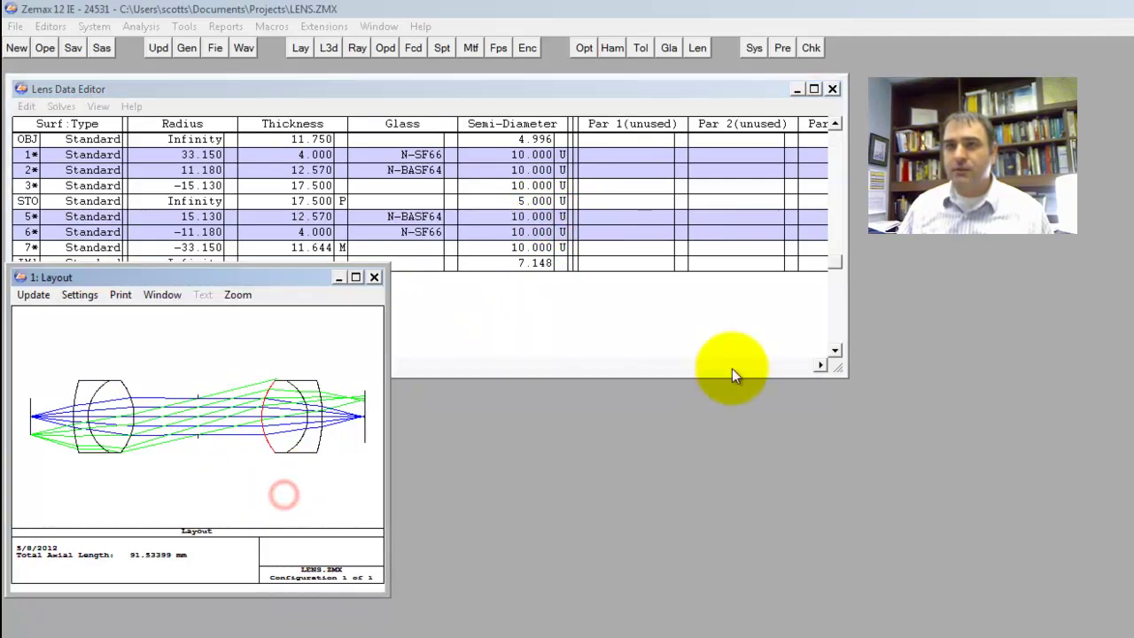
left_click(837, 370)
left_click_drag(899, 396, 604, 298)
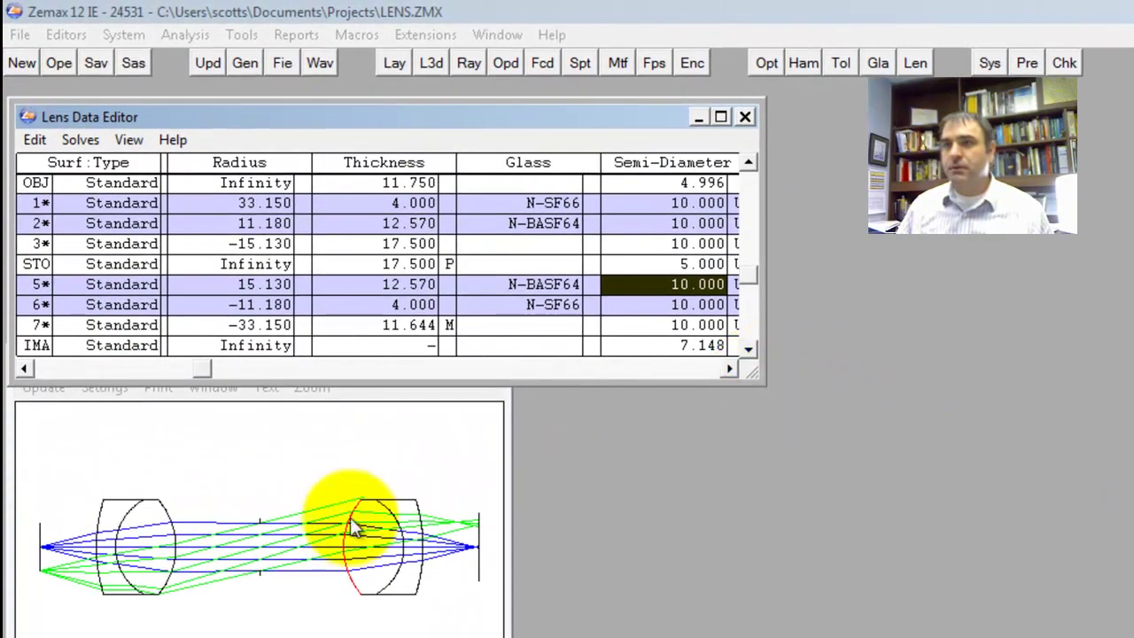
left_click(278, 416)
left_click(671, 326)
left_click(671, 284)
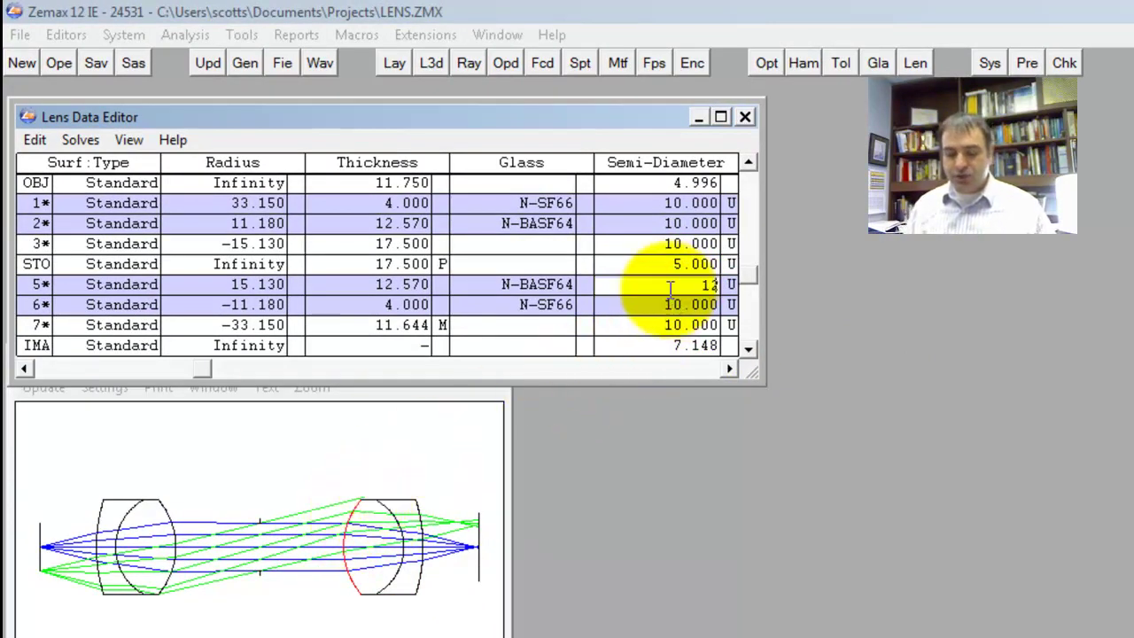
left_click(420, 603)
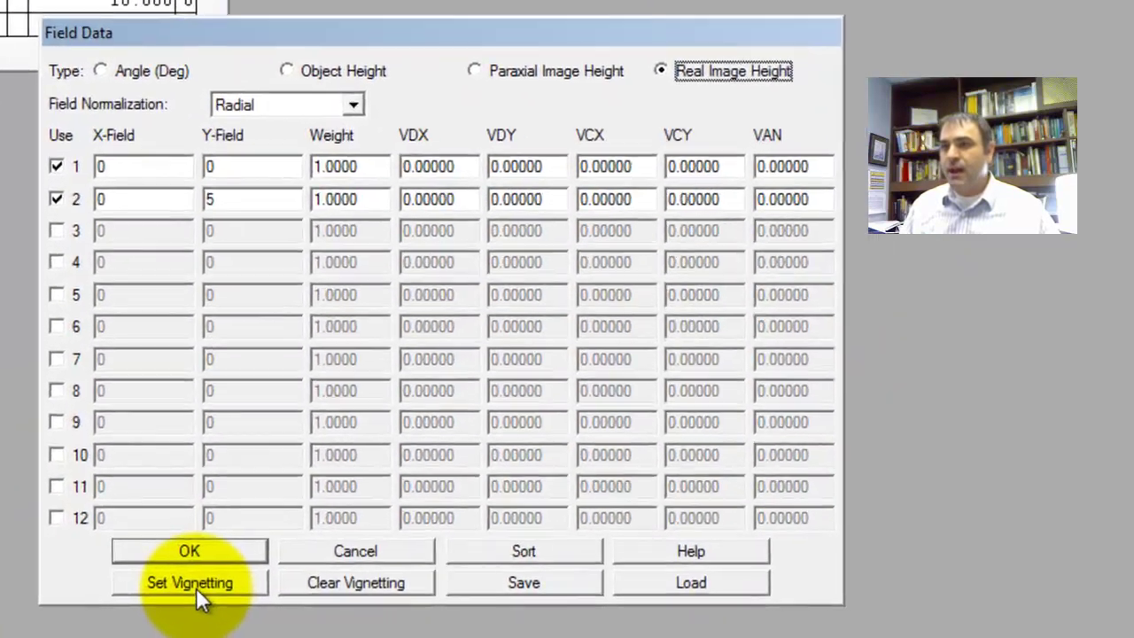
Step: Compute vignetting factors for the 5 field and accept the Field Data settings
left_click(540, 603)
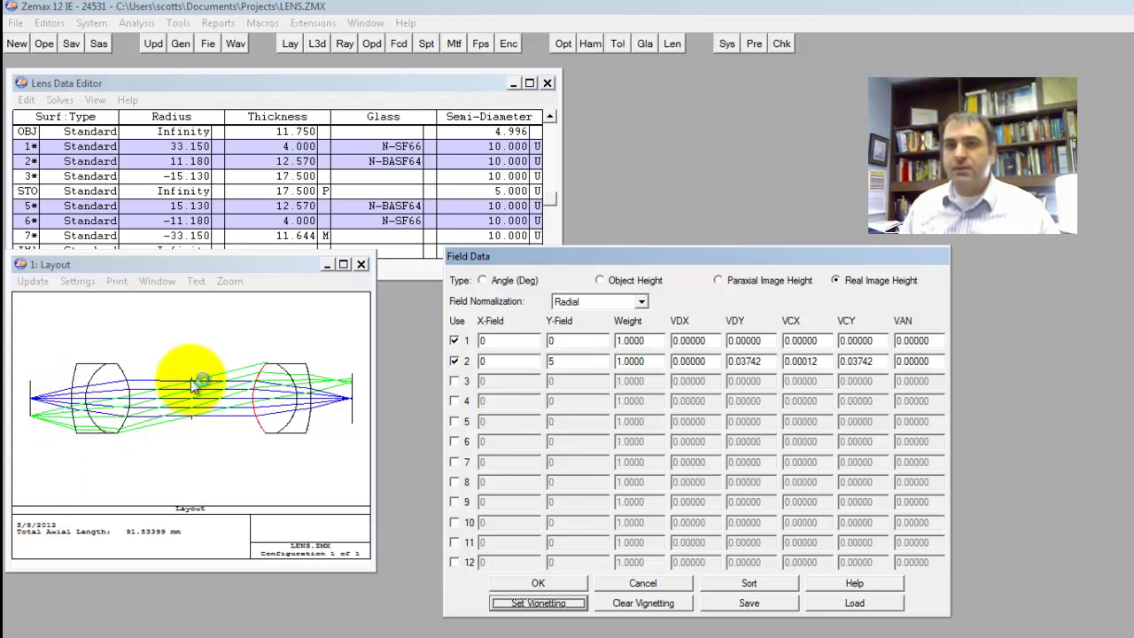
left_click(564, 583)
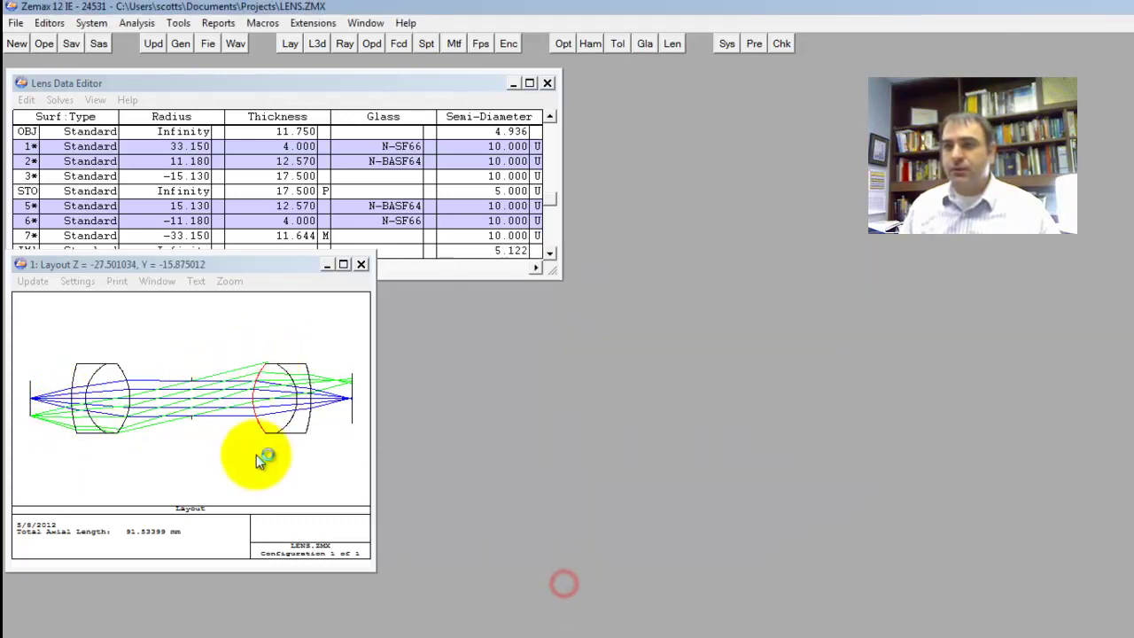
left_click(256, 455)
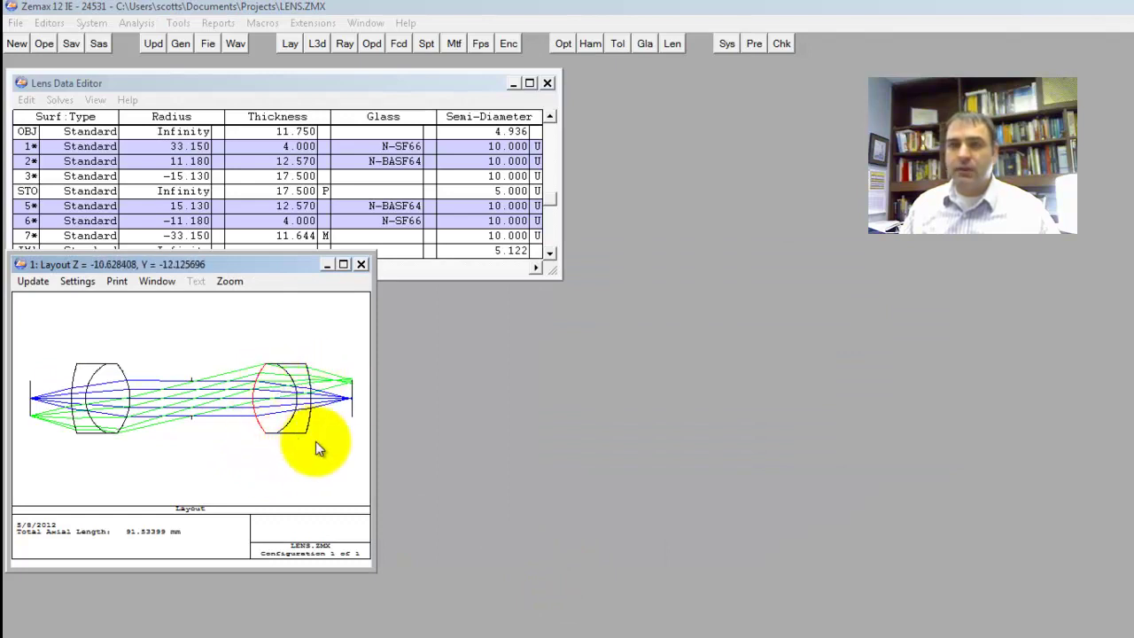
Step: Maximize the Layout window to show the full 91.53 mm relay
double_click(264, 266)
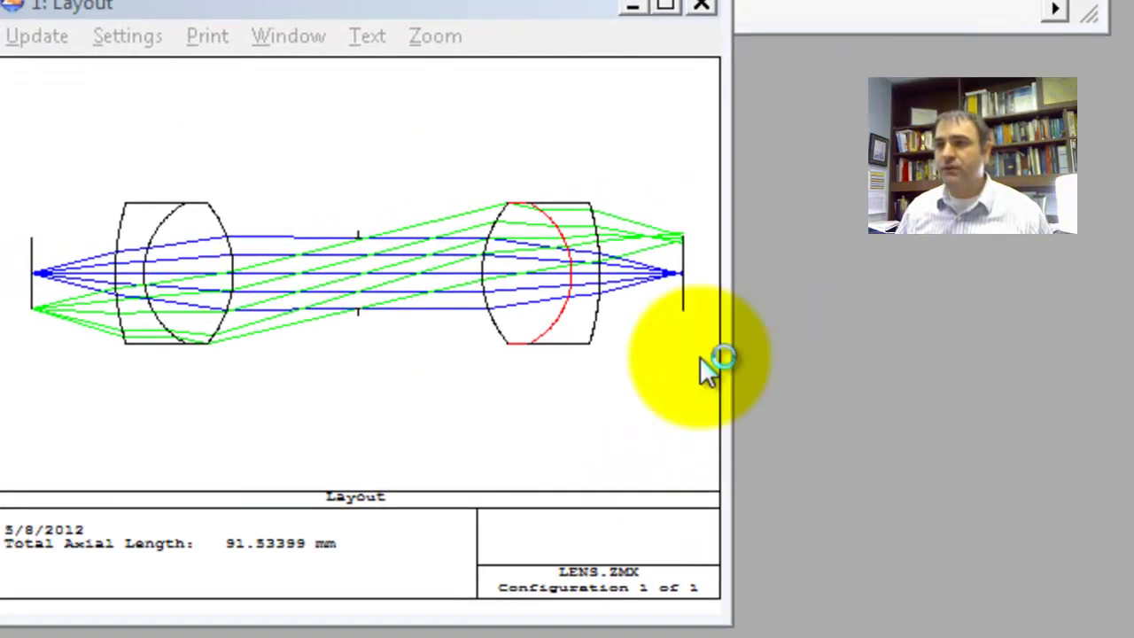
Step: Zoom the layout onto the second doublet and image plane to check where both bundles focus
left_click_drag(592, 172, 696, 318)
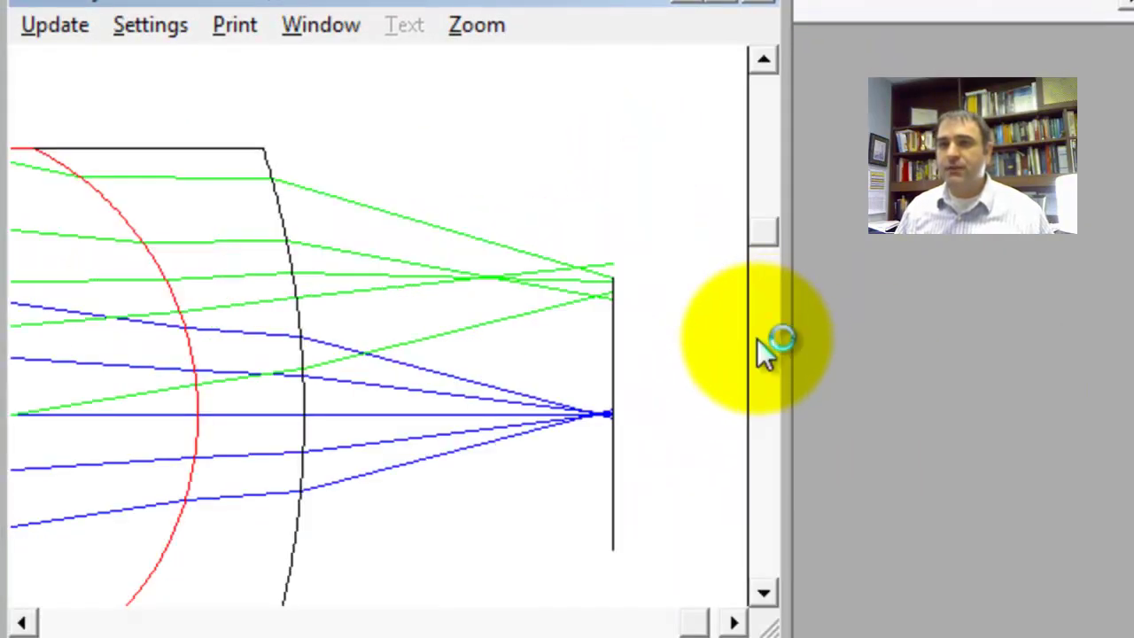
left_click(597, 415)
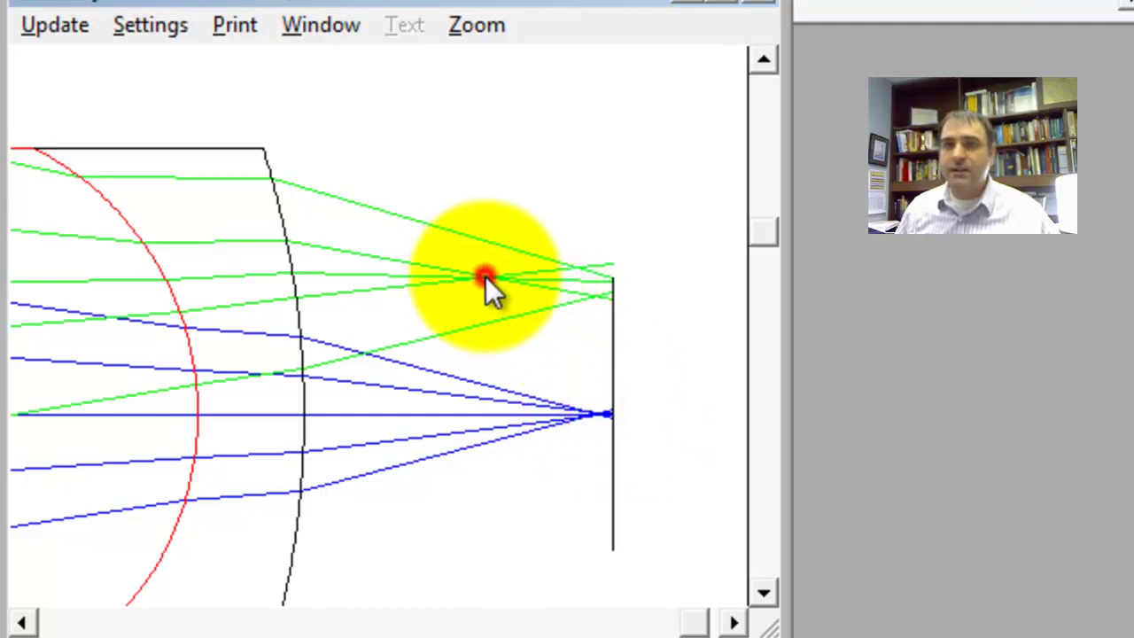
left_click(565, 524)
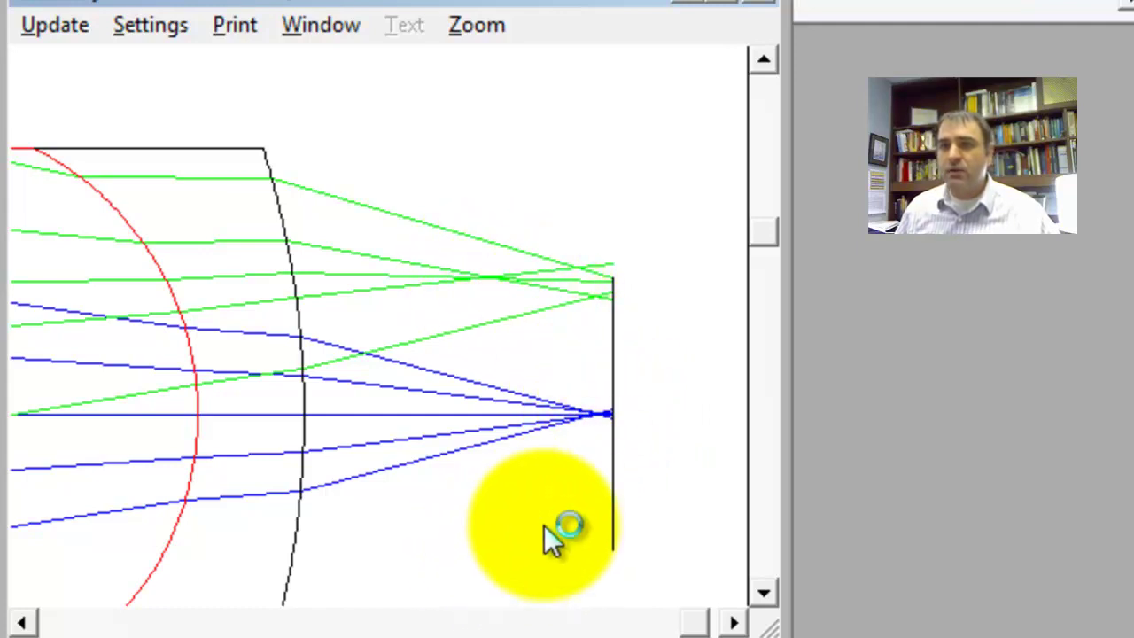